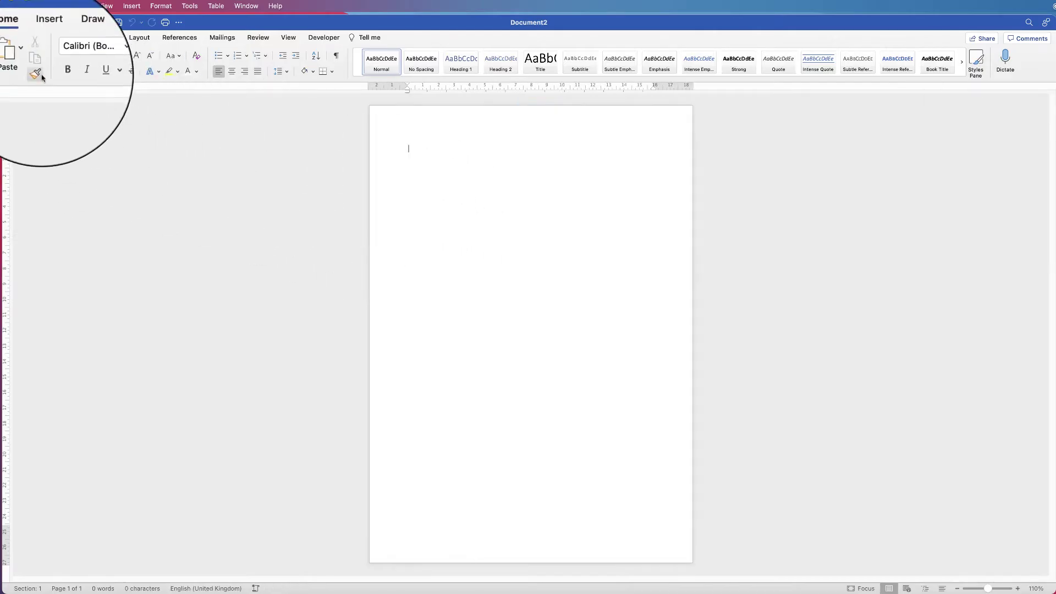
Step: Draw a wide text box, about 17.98 × 4.78 cm, across the top of the blank page
{"action": "left_click", "coordinate": [47, 38]}
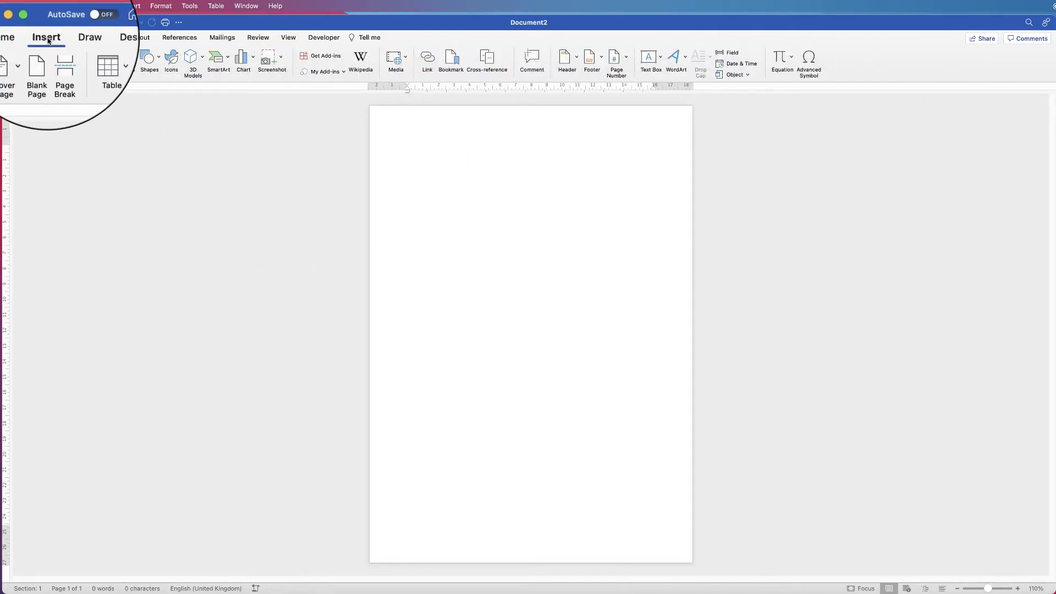
{"action": "left_click", "coordinate": [663, 61]}
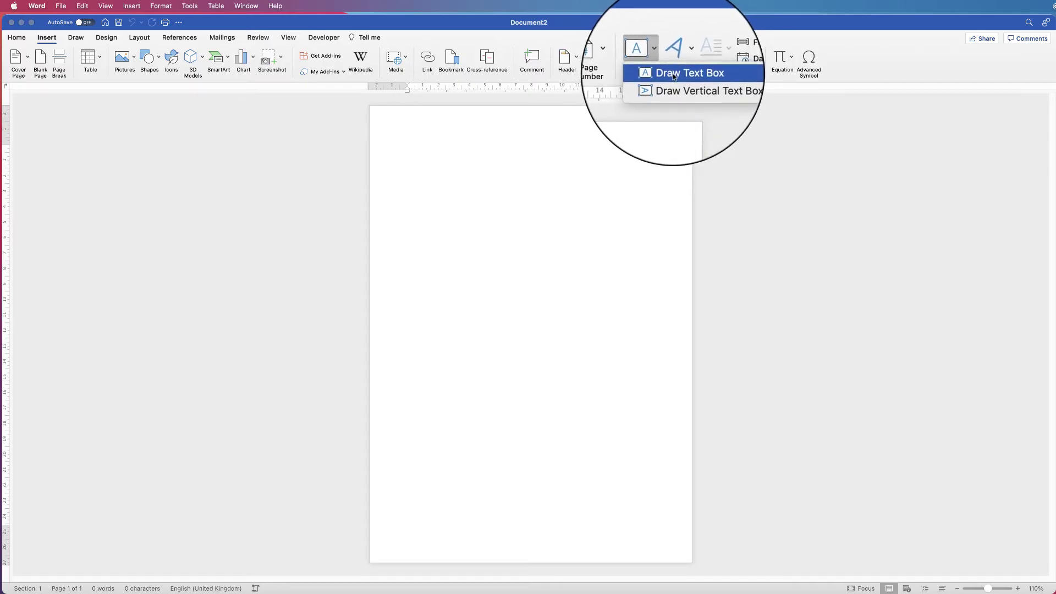
{"action": "left_click", "coordinate": [671, 72]}
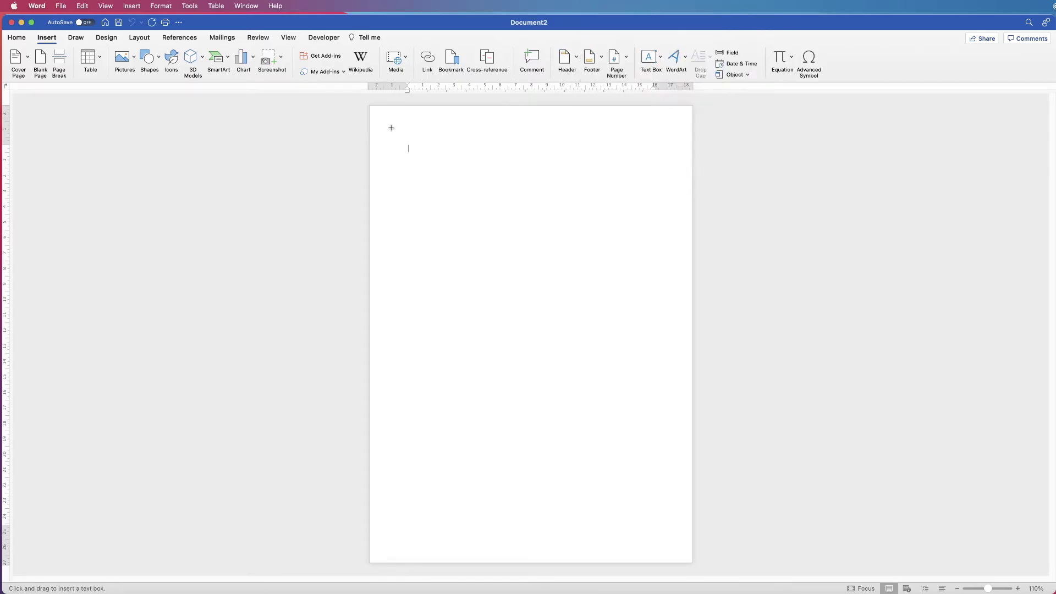
{"action": "left_click_drag", "start_coordinate": [391, 130], "coordinate": [670, 203]}
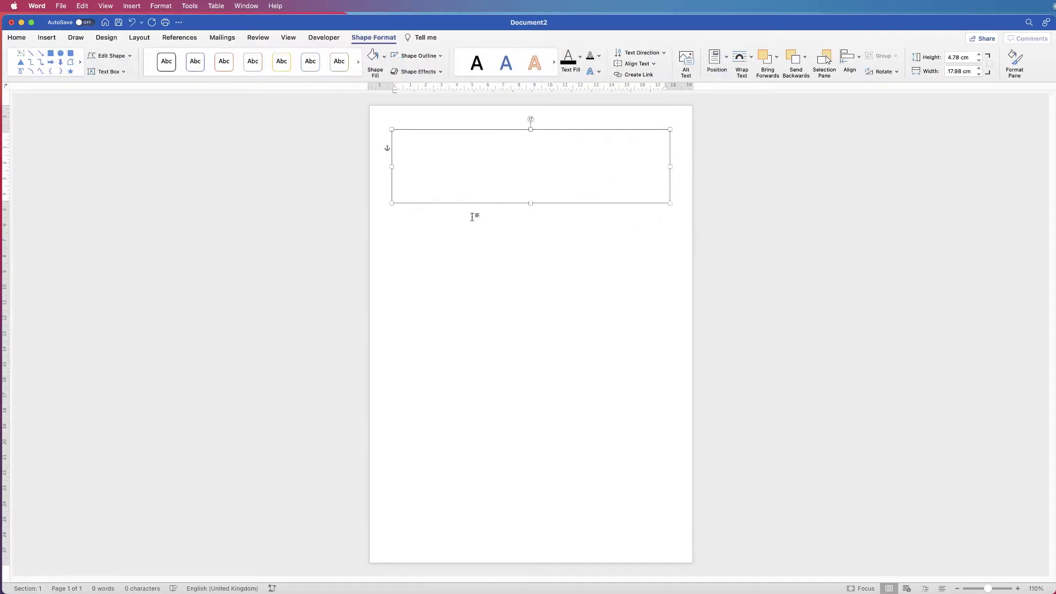
Step: Type 'Newsletter' into the new text box and reselect the box
{"action": "type", "text": "N"}
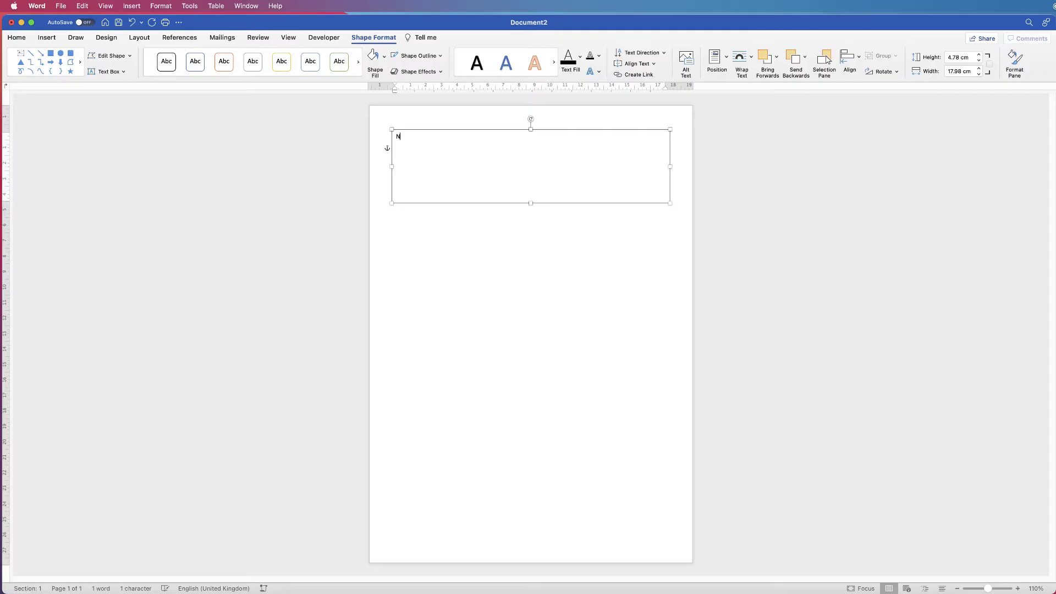
{"action": "type", "text": "ewsletter"}
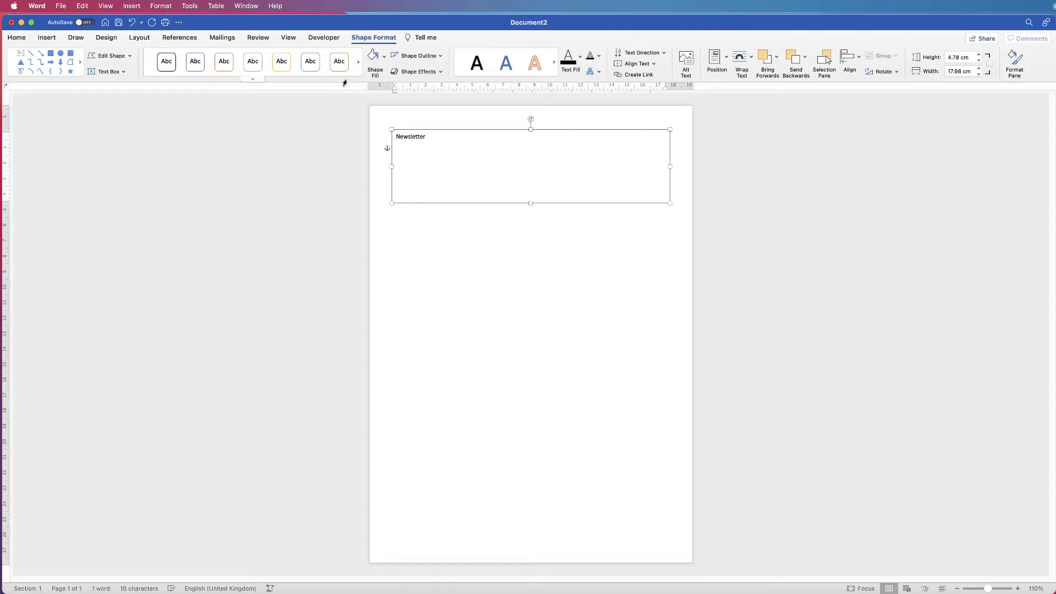
{"action": "left_click", "coordinate": [448, 205]}
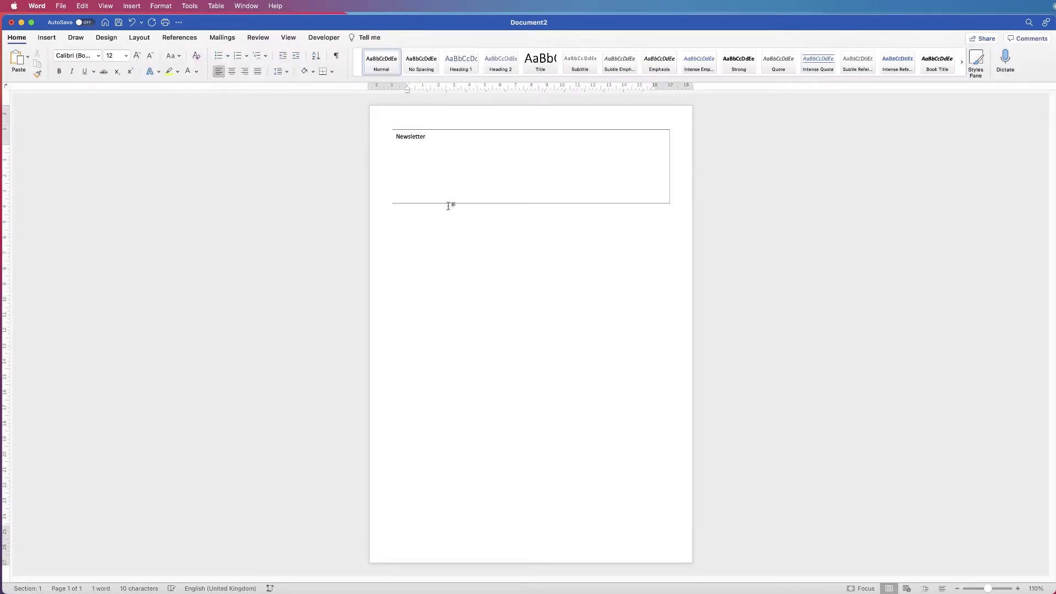
{"action": "left_click", "coordinate": [432, 131]}
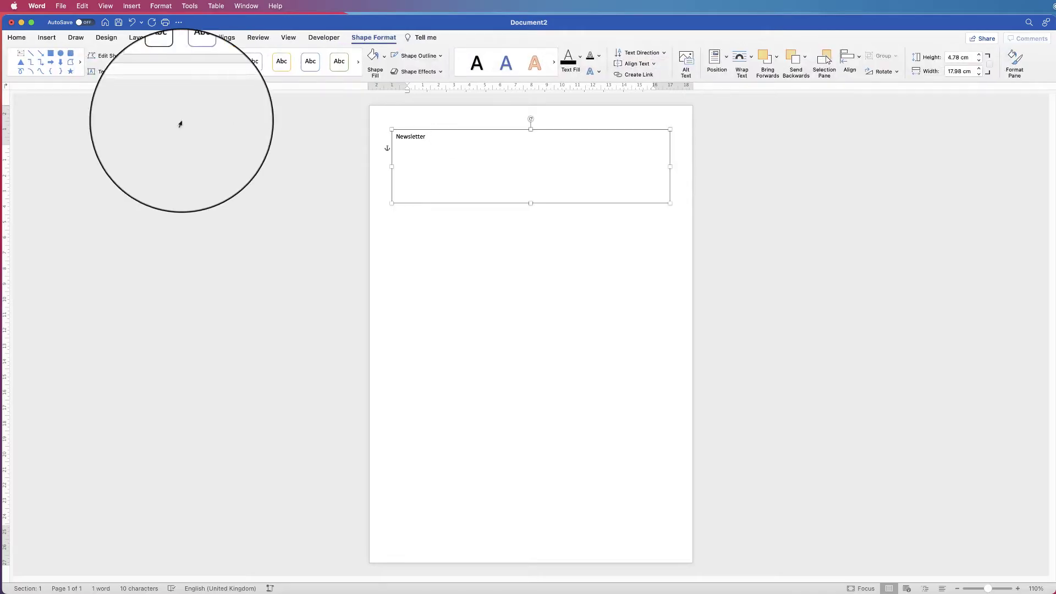
{"action": "left_click", "coordinate": [16, 35]}
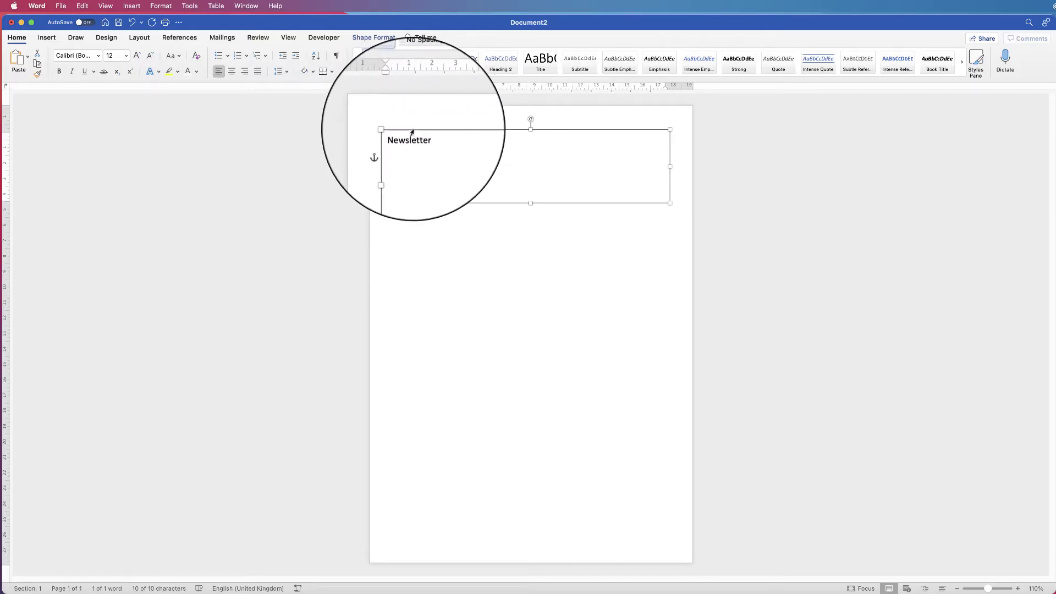
Step: Set the 'Newsletter' text to Arial Nova at 85 pt
{"action": "left_click", "coordinate": [98, 56]}
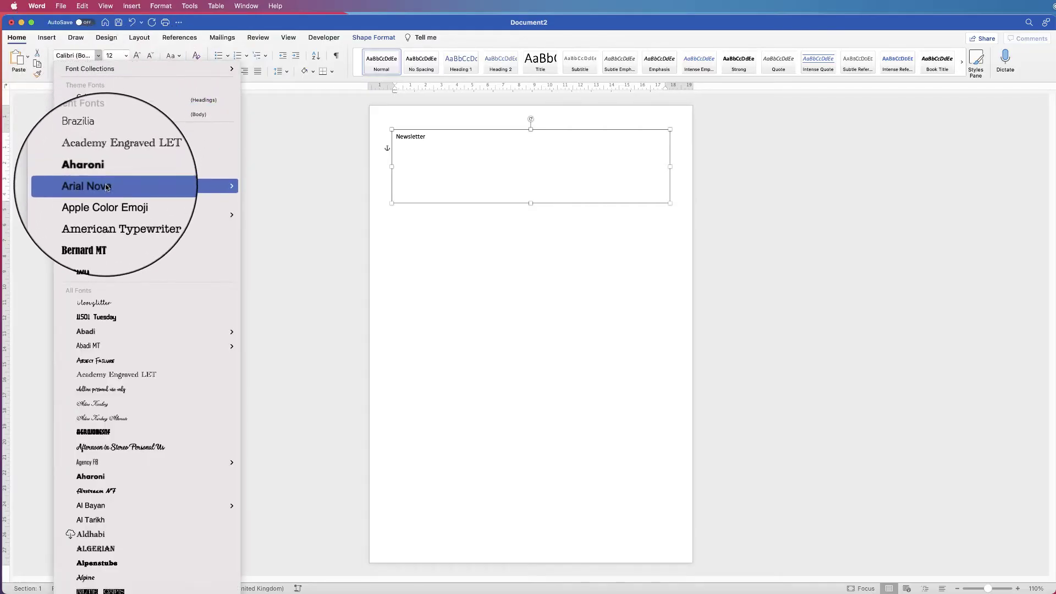
{"action": "left_click", "coordinate": [104, 188]}
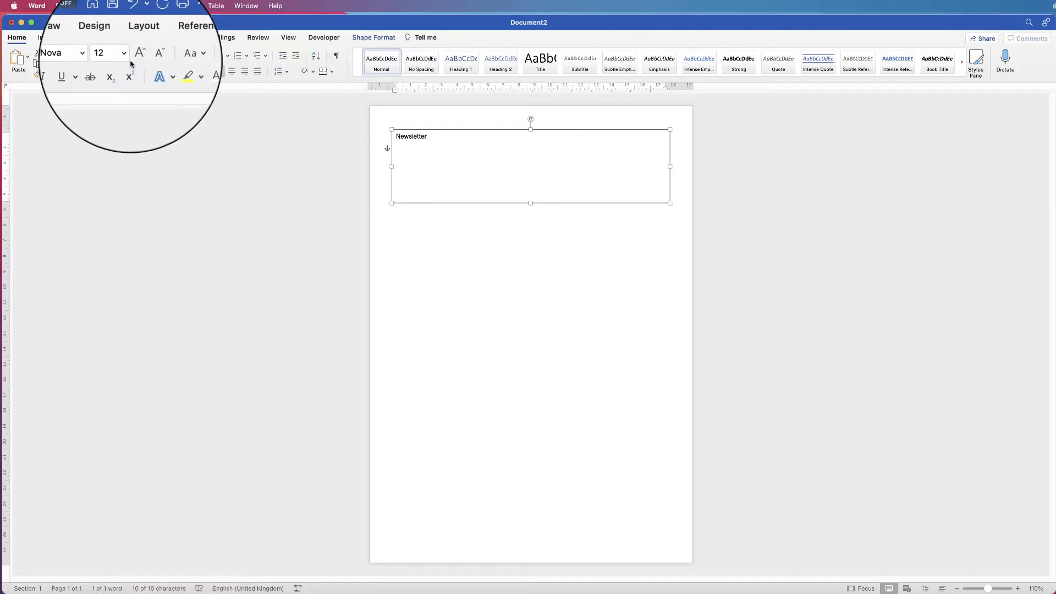
{"action": "left_click", "coordinate": [104, 60]}
{"action": "type", "text": "85"}
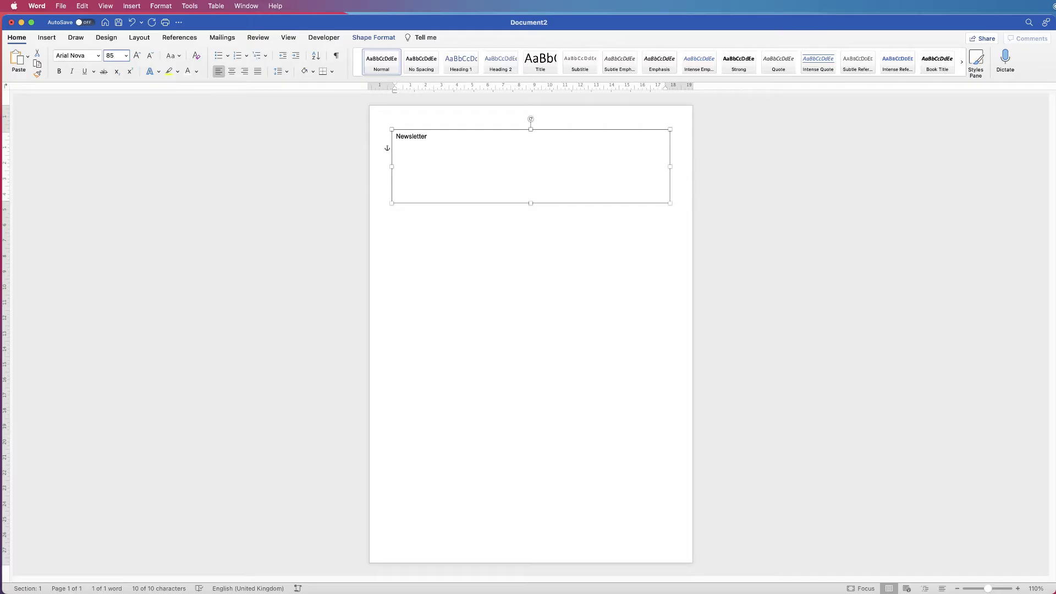
{"action": "key", "text": "Return"}
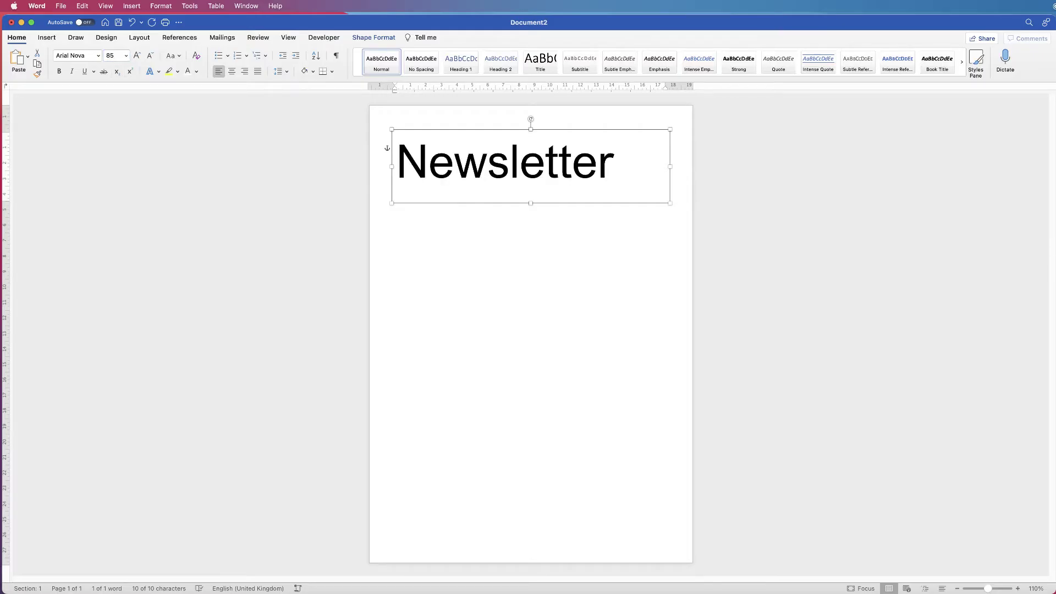
{"action": "left_click", "coordinate": [614, 160]}
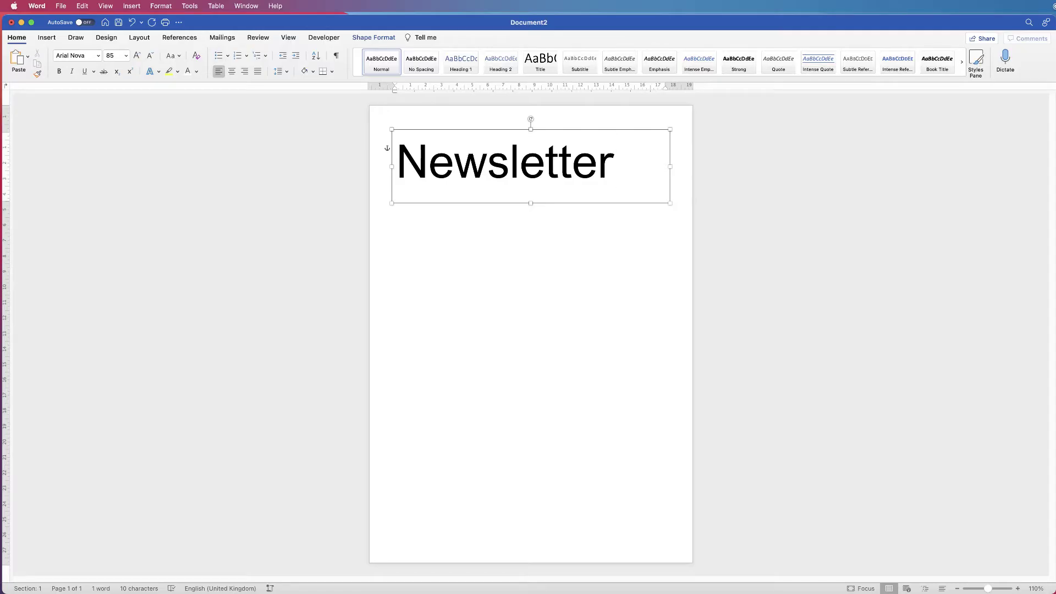
{"action": "key", "text": "shift+Left"}
{"action": "key", "text": "shift+Left"}
{"action": "key", "text": "shift+Left"}
{"action": "key", "text": "shift+Left"}
{"action": "key", "text": "shift+Left"}
{"action": "key", "text": "shift+Left"}
{"action": "key", "text": "shift+Left"}
{"action": "key", "text": "shift+Left"}
{"action": "key", "text": "shift+Left"}
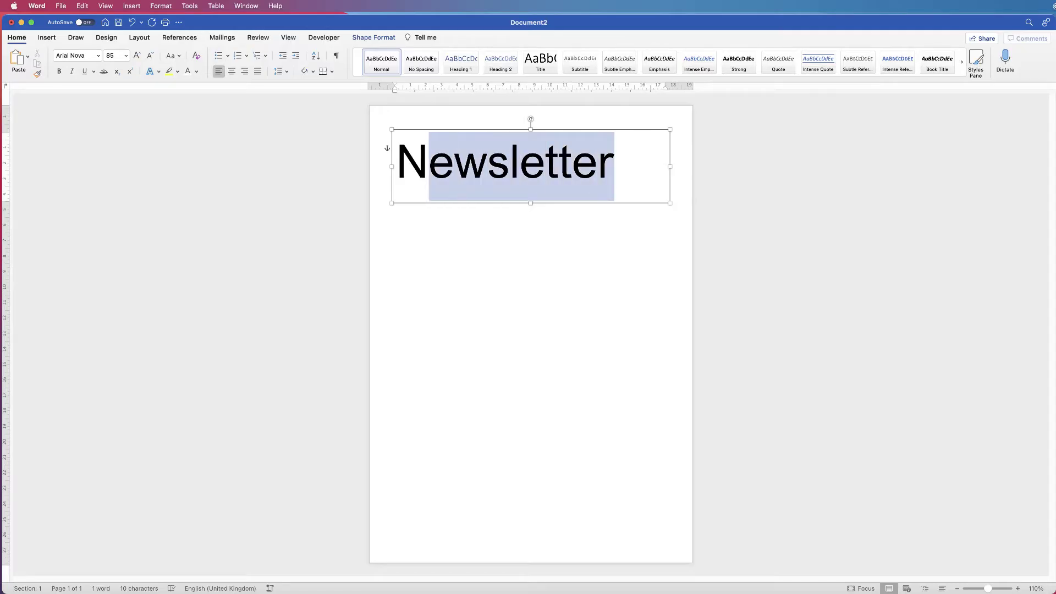
Step: Expand Newsletter's character spacing by 10 pt and widen its box so the word fits one line
{"action": "key", "text": "super+a"}
{"action": "right_click", "coordinate": [489, 163]}
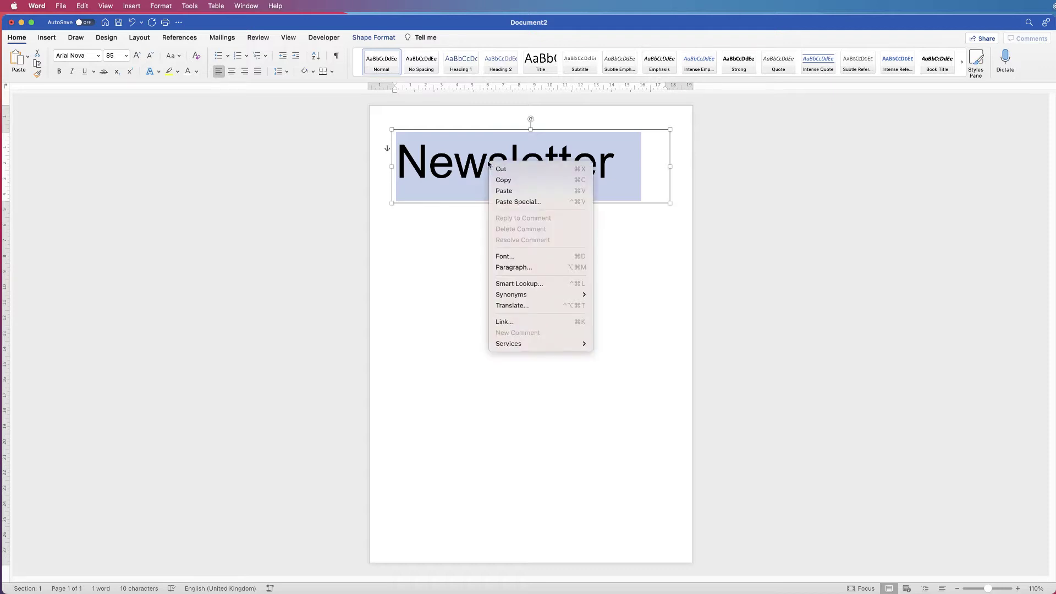
{"action": "left_click", "coordinate": [505, 259]}
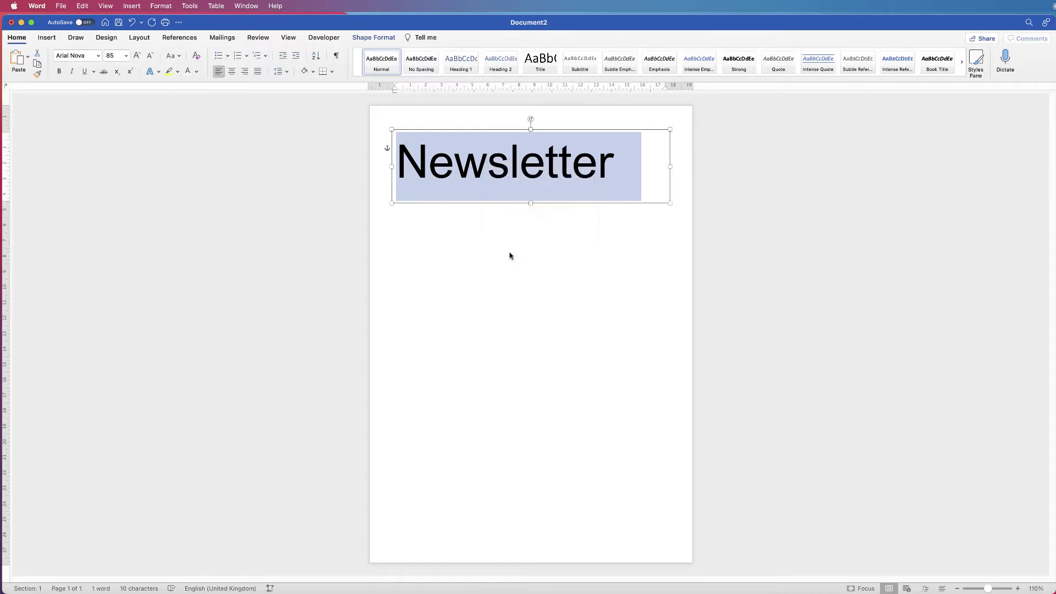
{"action": "left_click_drag", "start_coordinate": [549, 104], "coordinate": [741, 106]}
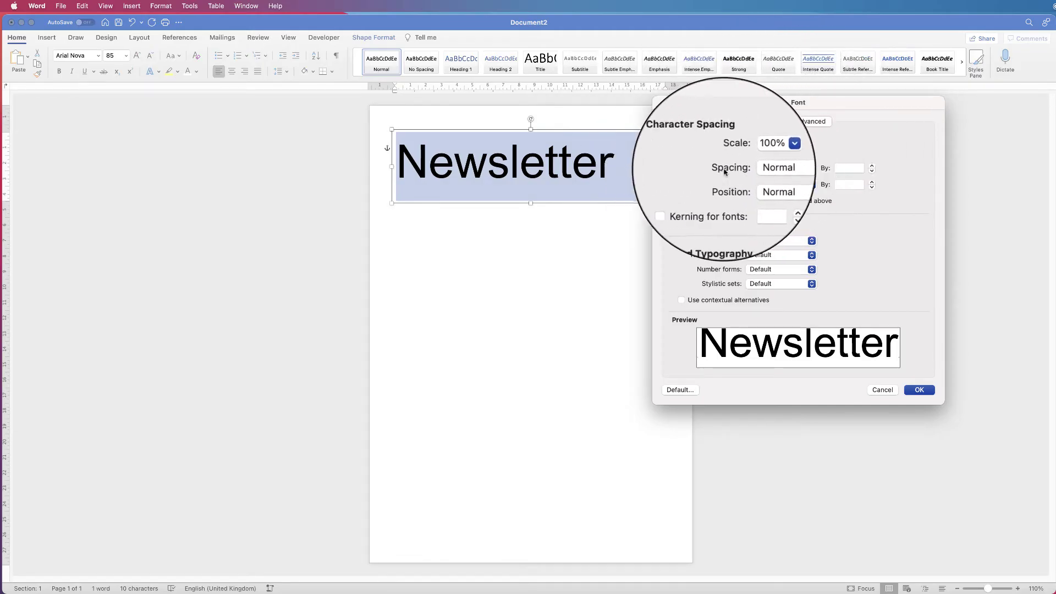
{"action": "left_click", "coordinate": [814, 170]}
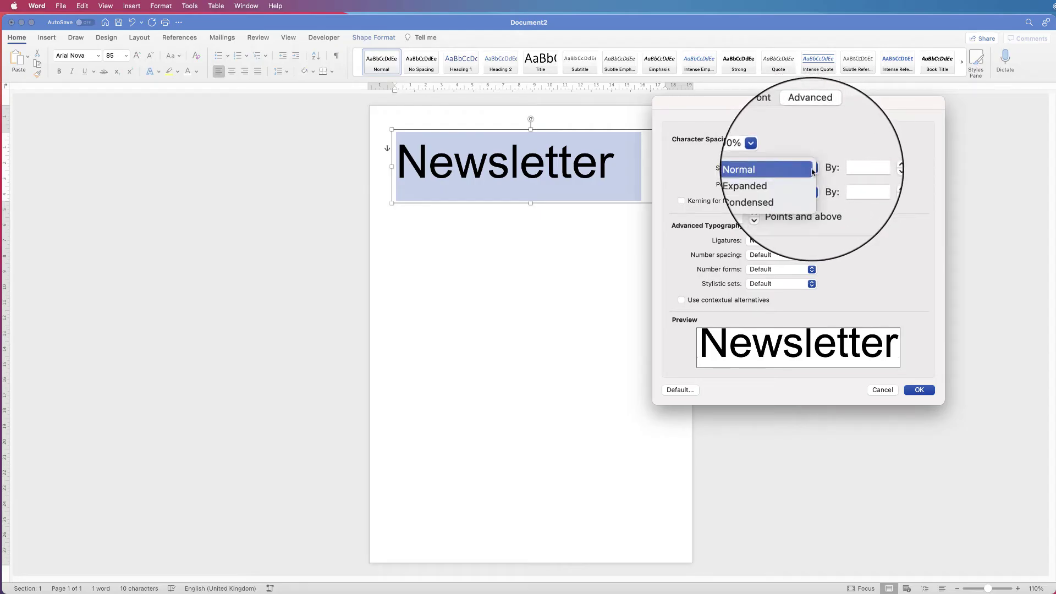
{"action": "left_click", "coordinate": [785, 182]}
{"action": "left_click_drag", "start_coordinate": [856, 169], "coordinate": [835, 169]}
{"action": "type", "text": "10"}
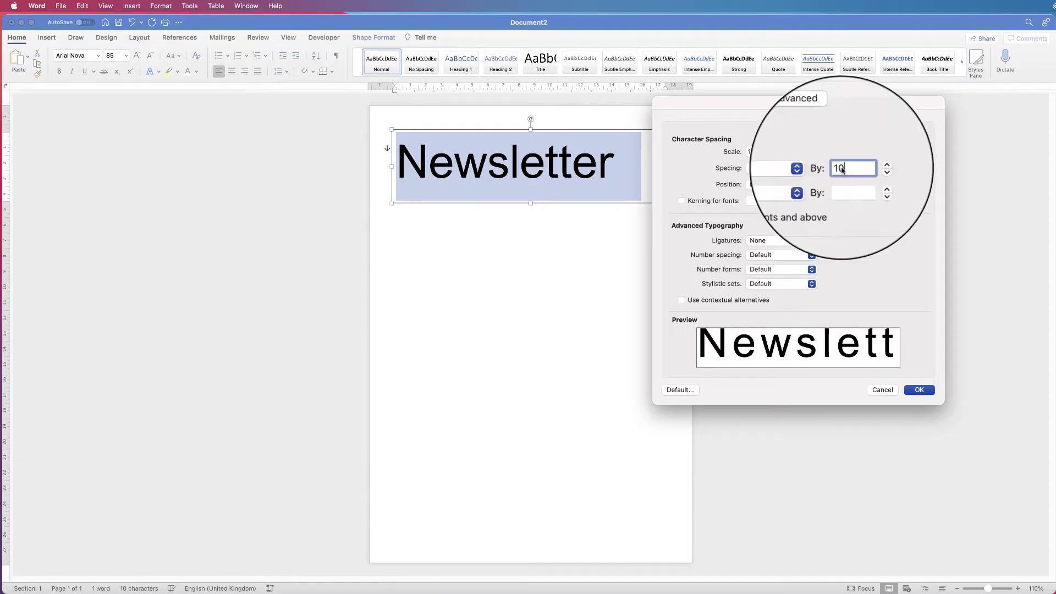
{"action": "key", "text": "Return"}
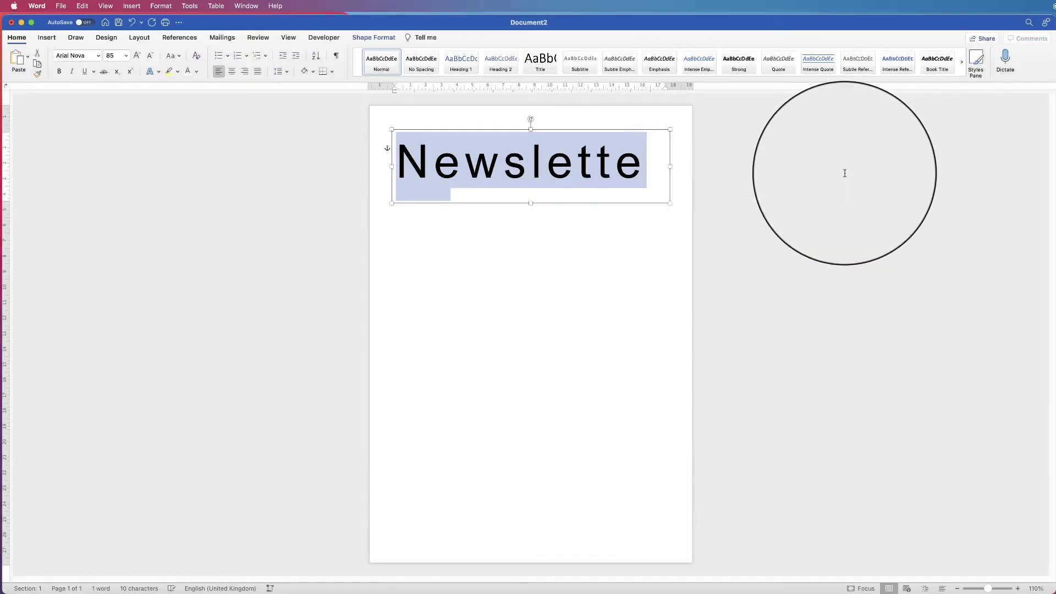
{"action": "left_click_drag", "start_coordinate": [392, 167], "coordinate": [389, 167]}
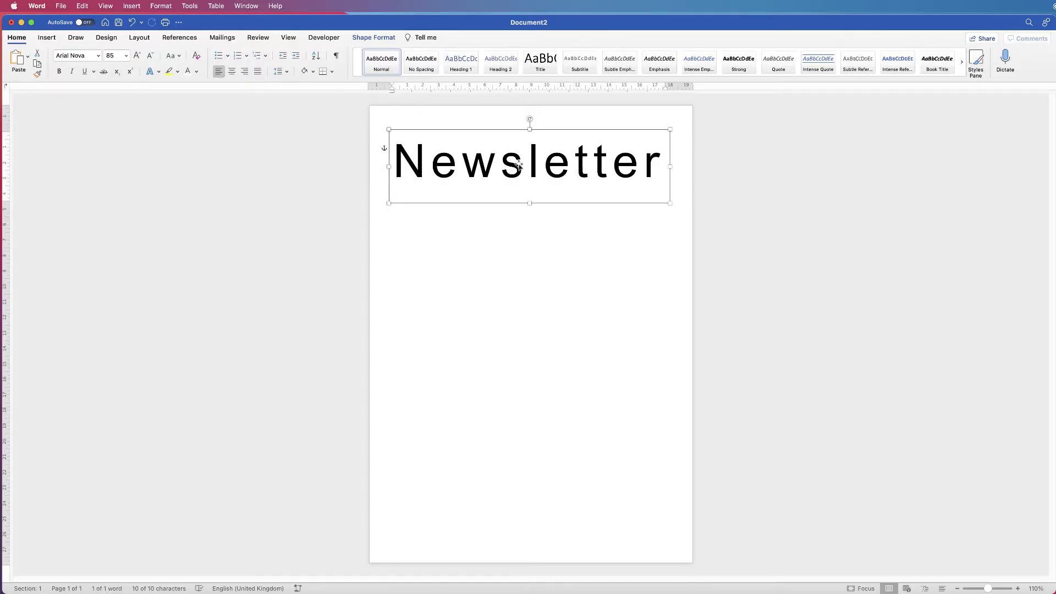
Step: Center-align the 'Newsletter' text inside its text box
{"action": "left_click", "coordinate": [488, 168]}
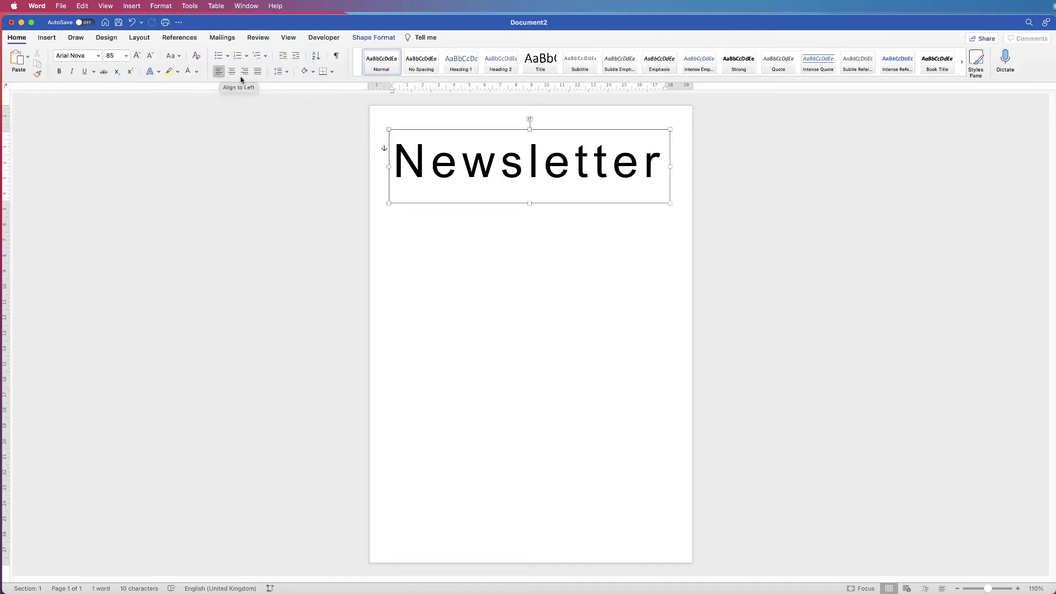
{"action": "triple_click", "coordinate": [455, 140]}
{"action": "left_click", "coordinate": [231, 72]}
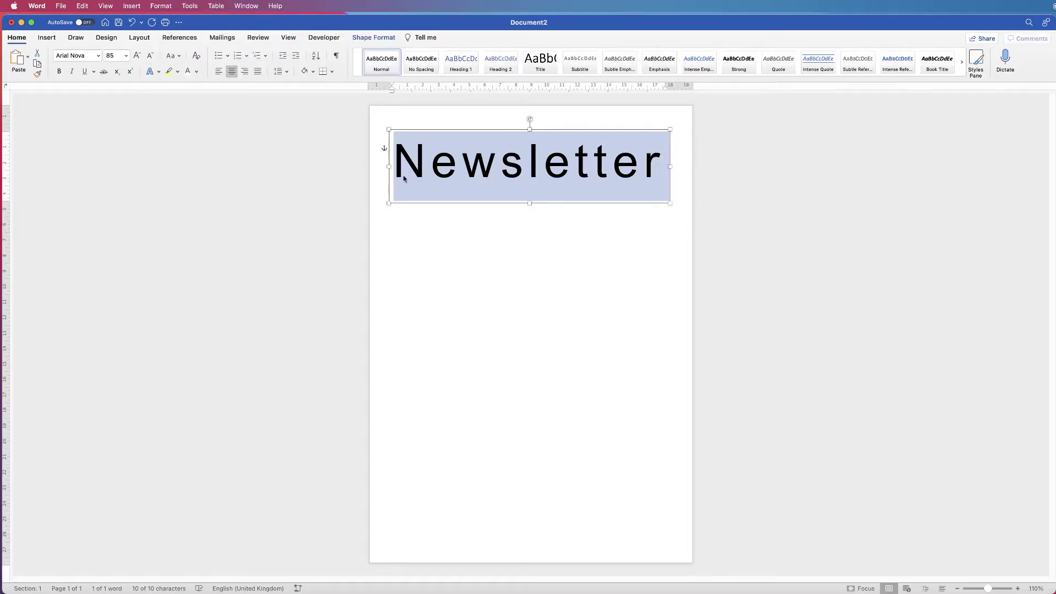
{"action": "left_click", "coordinate": [499, 182]}
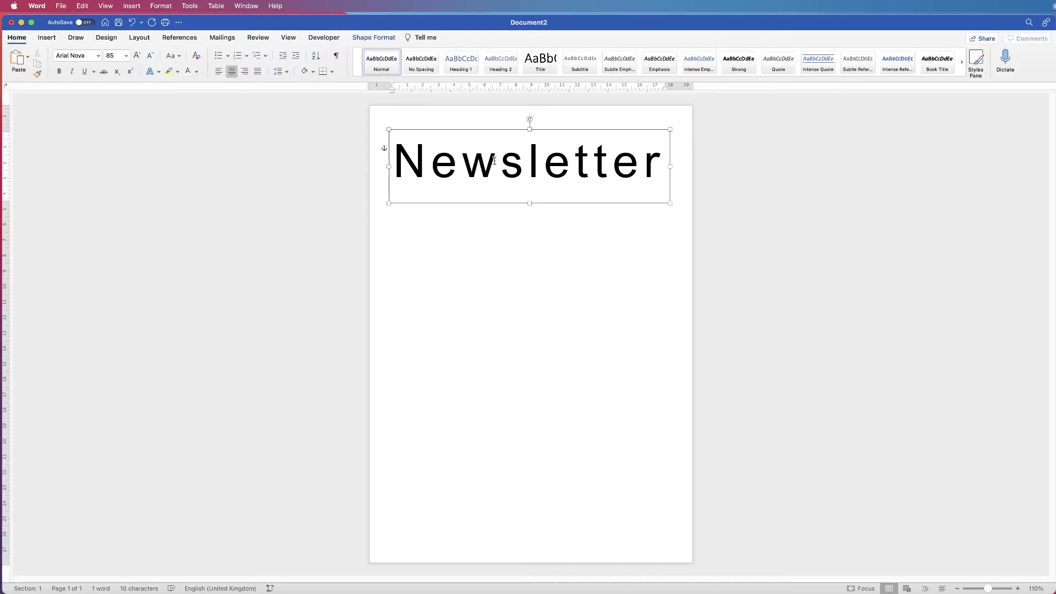
{"action": "left_click", "coordinate": [373, 37]}
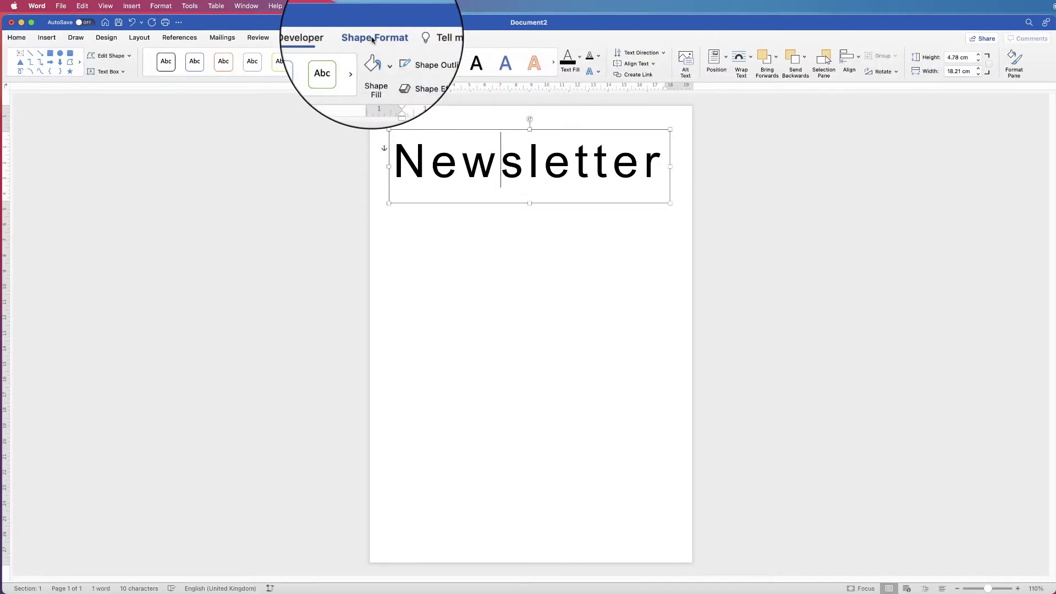
Step: Align the Newsletter text box to the horizontal centre of the page
{"action": "left_click", "coordinate": [861, 60]}
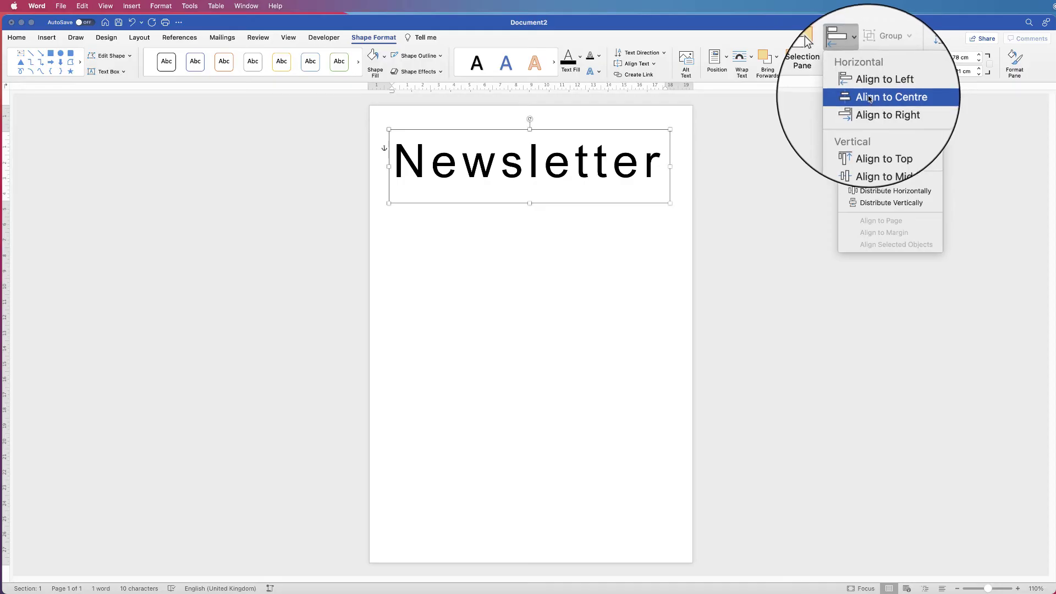
{"action": "left_click", "coordinate": [870, 98]}
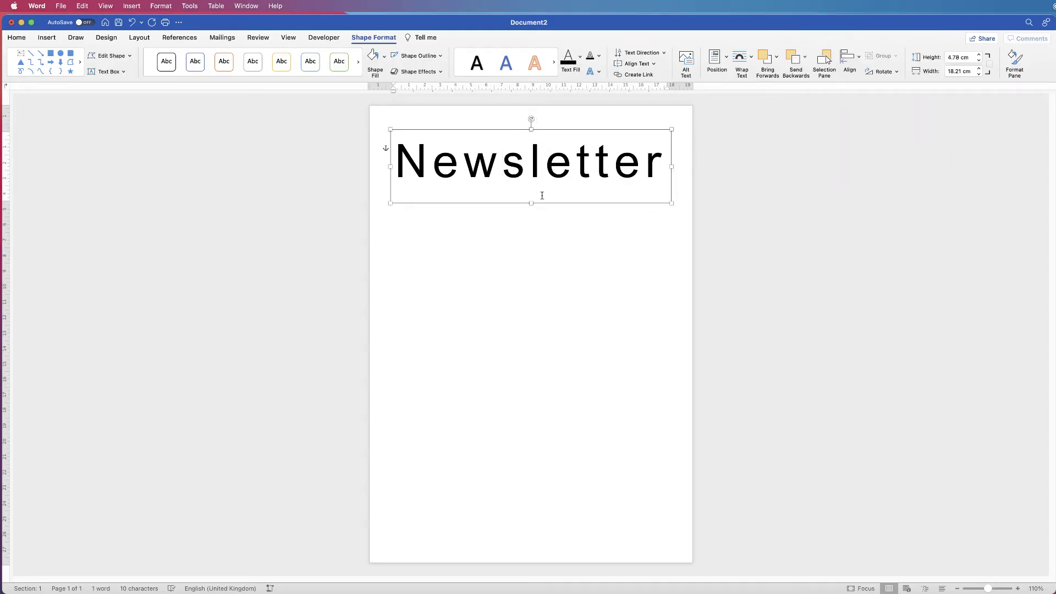
{"action": "left_click", "coordinate": [545, 240]}
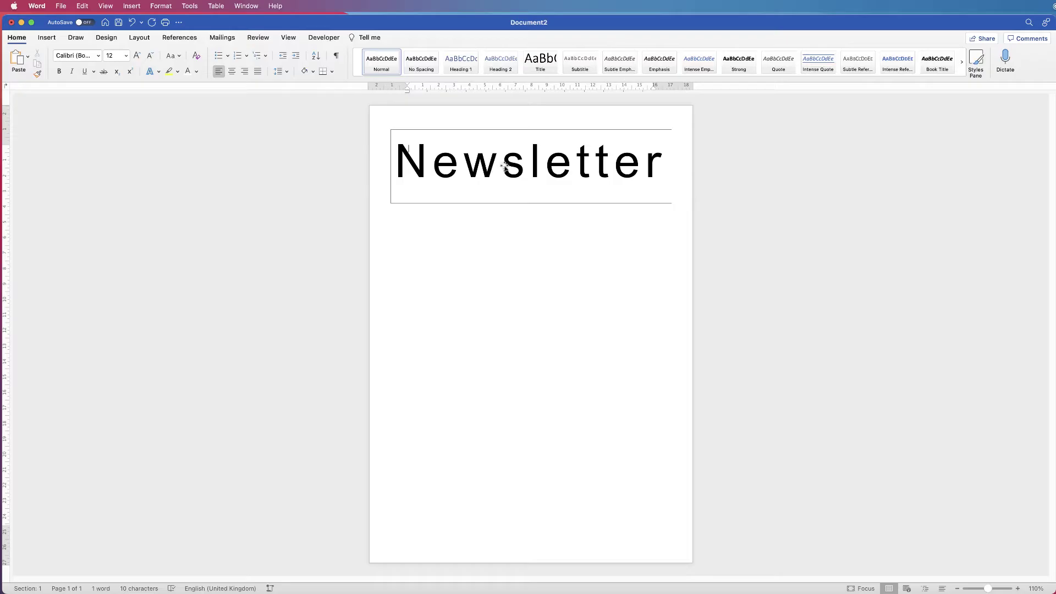
{"action": "left_click", "coordinate": [520, 161]}
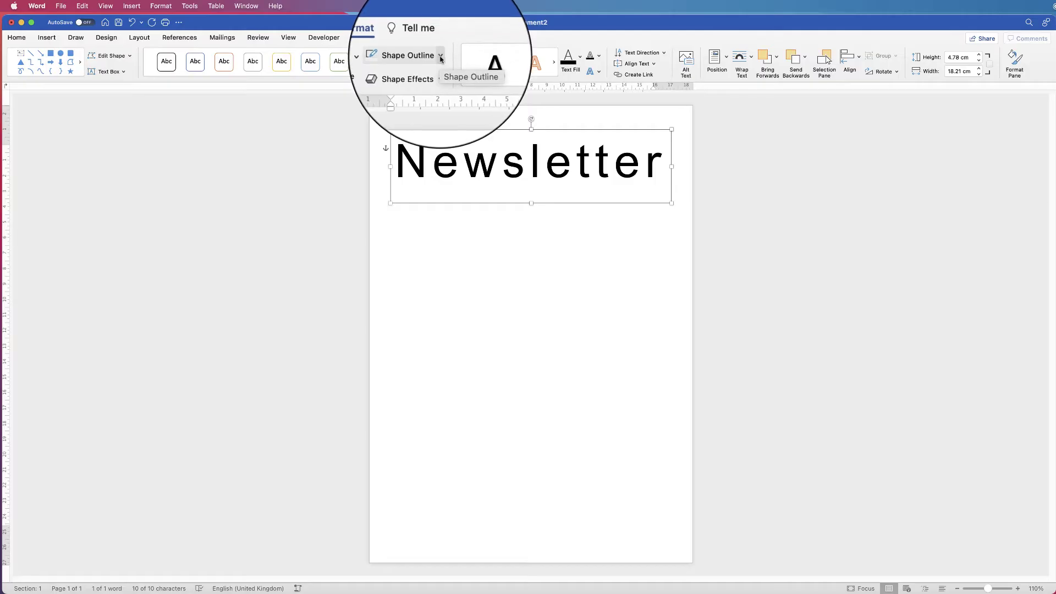
Step: Remove the border outline from the Newsletter text box and reselect it
{"action": "left_click", "coordinate": [441, 57]}
{"action": "left_click", "coordinate": [417, 74]}
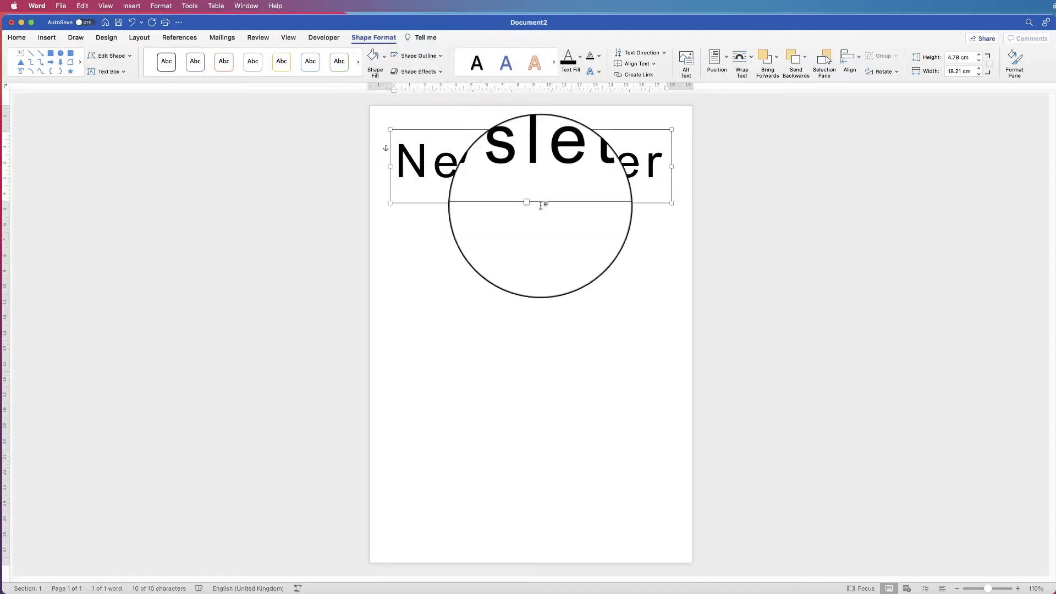
{"action": "left_click", "coordinate": [547, 230]}
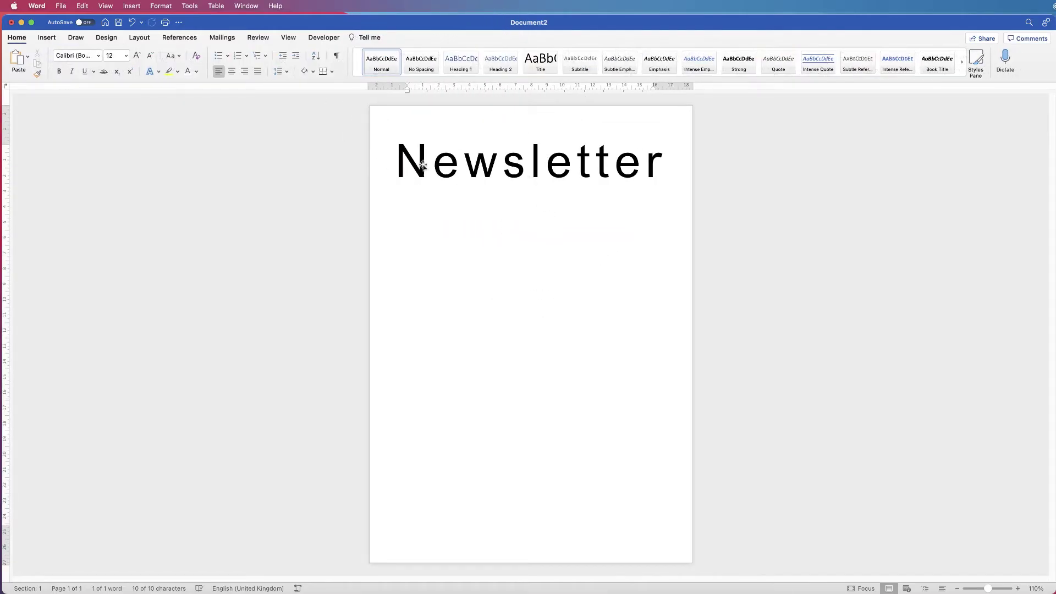
{"action": "left_click", "coordinate": [523, 169]}
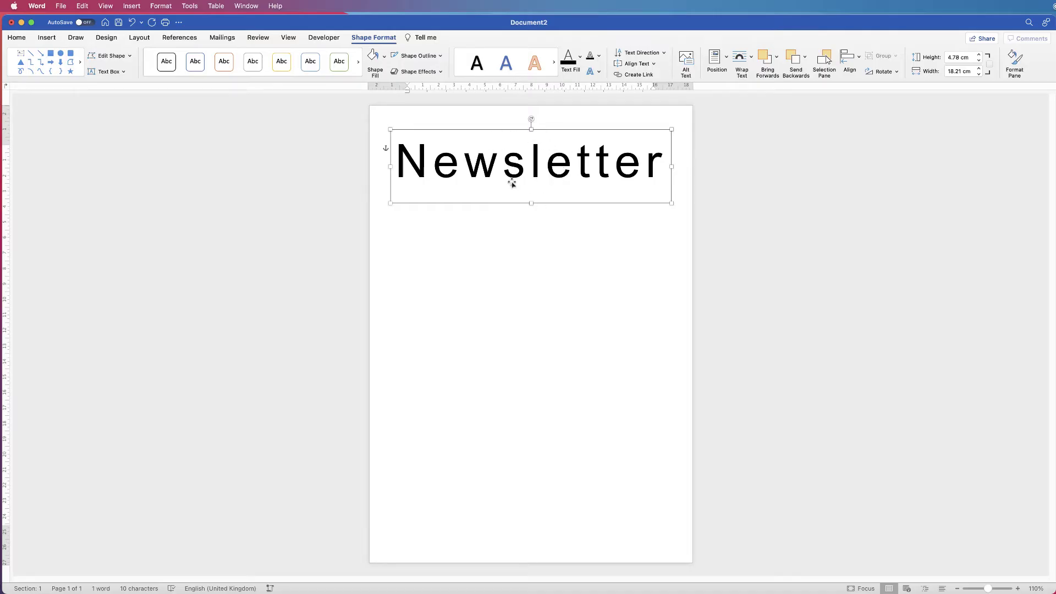
Step: Paste a copy of the Newsletter box just below the original, deleting the extra third copy
{"action": "left_click", "coordinate": [526, 224]}
{"action": "key", "text": "super+v"}
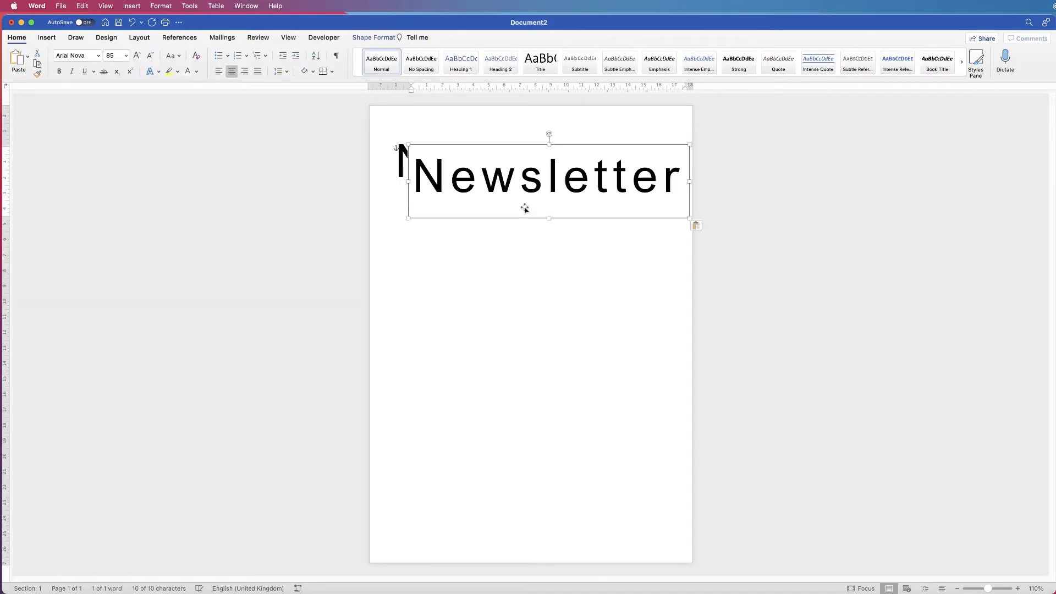
{"action": "left_click_drag", "start_coordinate": [525, 208], "coordinate": [510, 227]}
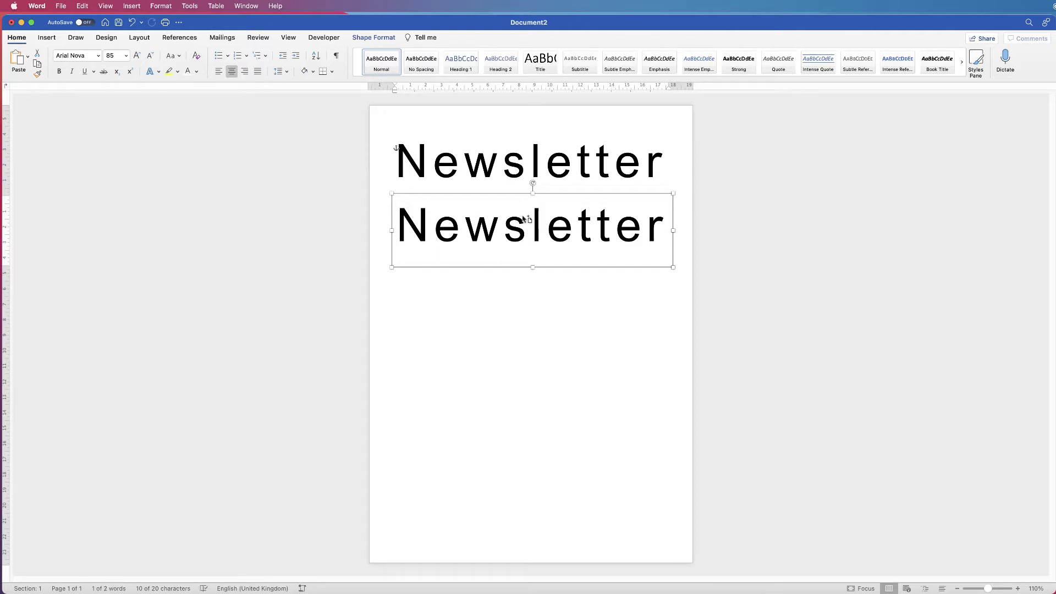
{"action": "left_click_drag", "start_coordinate": [525, 223], "coordinate": [551, 298]}
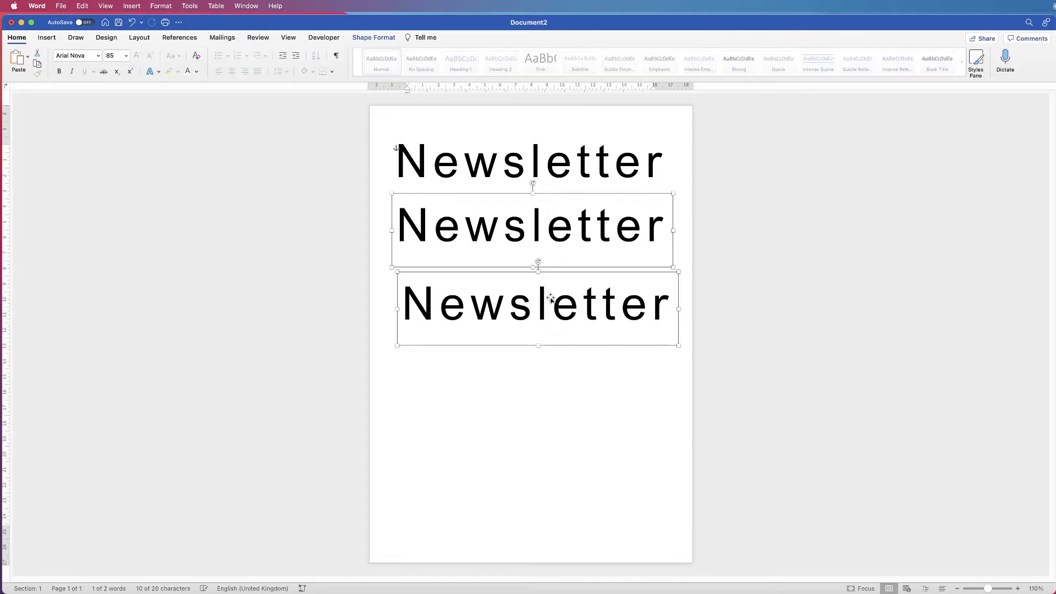
{"action": "left_click", "coordinate": [558, 373]}
{"action": "left_click", "coordinate": [542, 300]}
{"action": "key", "text": "Delete"}
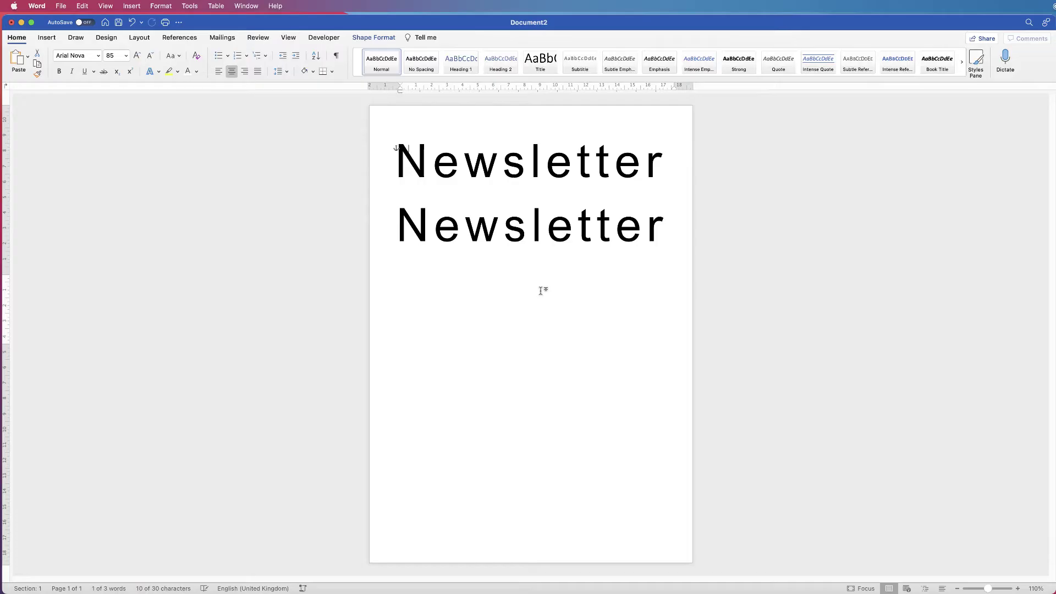
{"action": "left_click", "coordinate": [623, 226]}
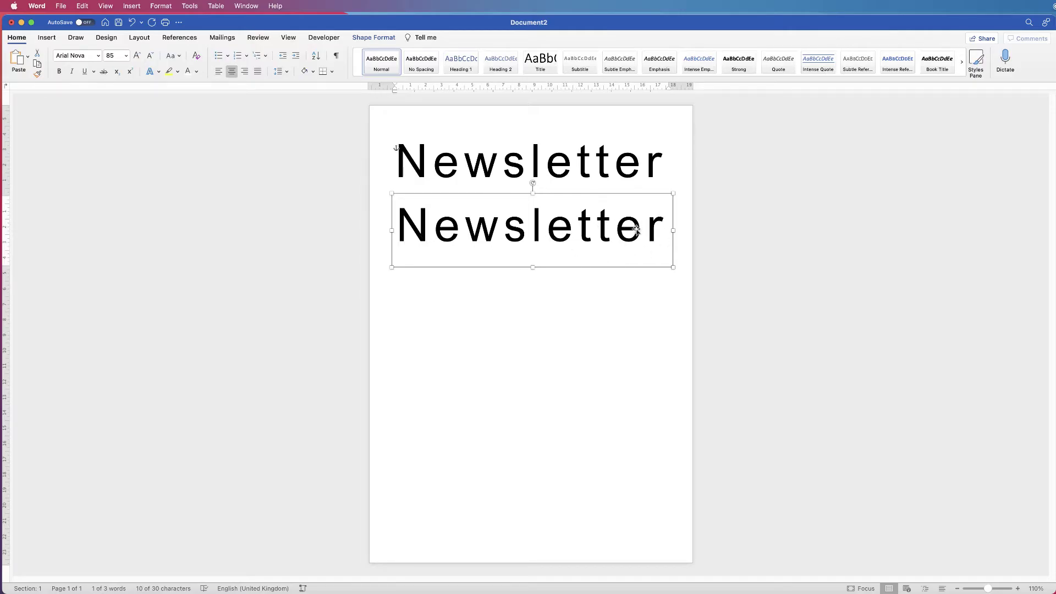
{"action": "left_click", "coordinate": [646, 233]}
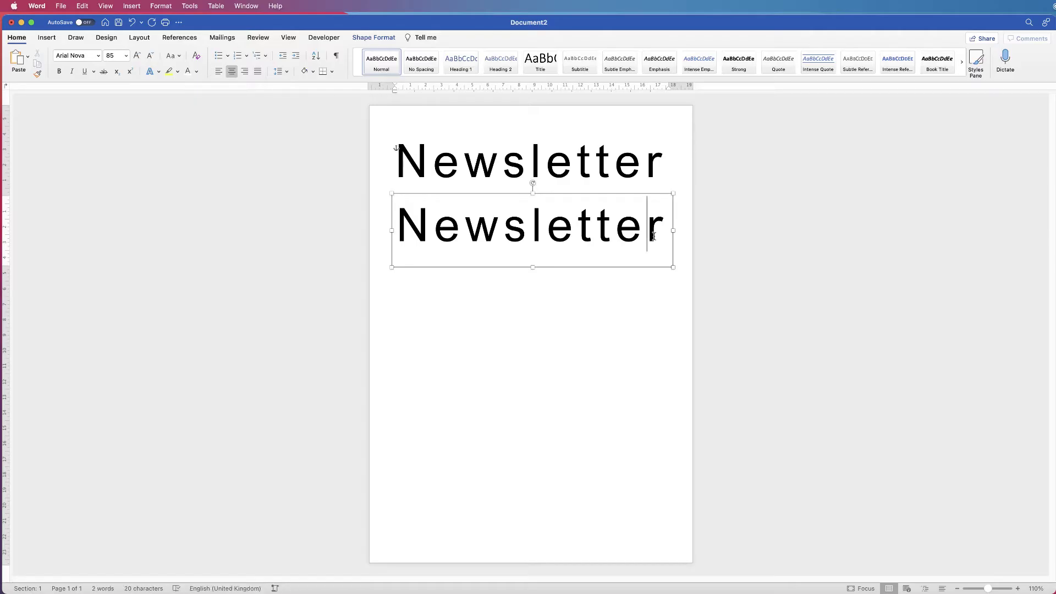
Step: Replace the copied box's text with 'LIFESTYLE'
{"action": "triple_click", "coordinate": [644, 233]}
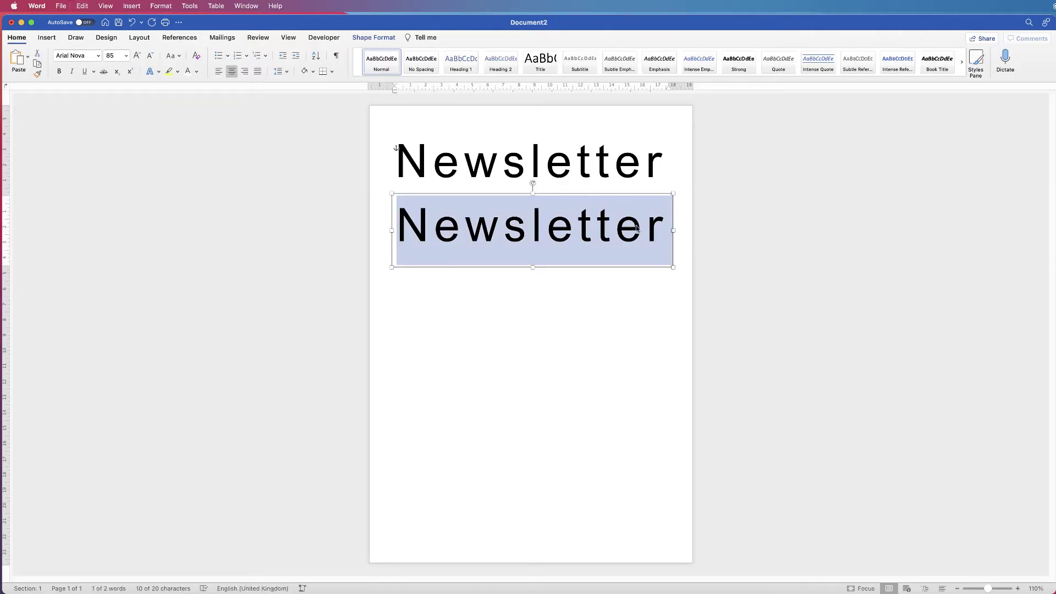
{"action": "type", "text": "LIFESTYL"}
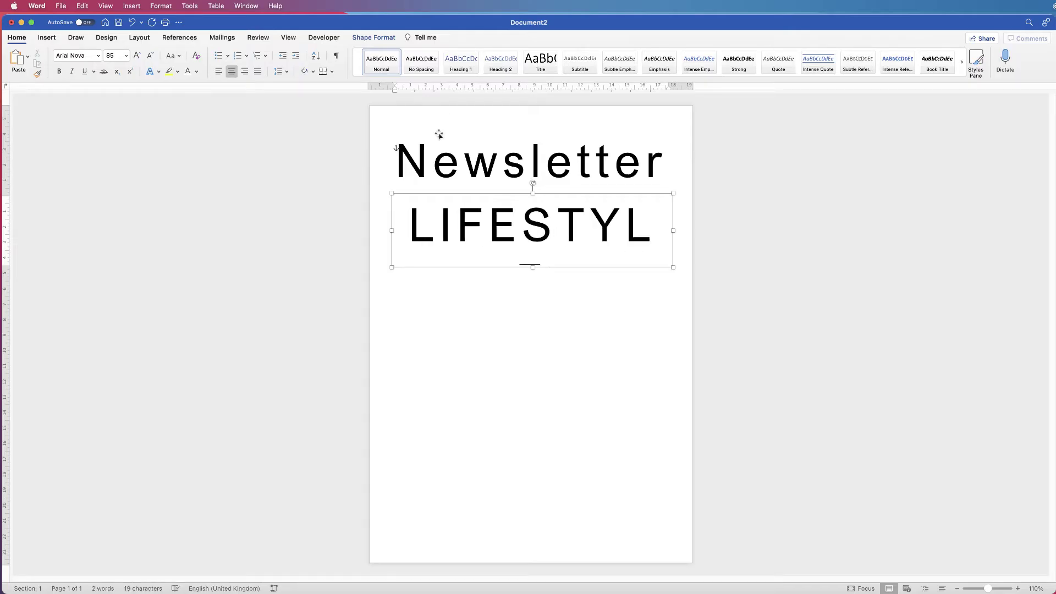
{"action": "left_click", "coordinate": [427, 320]}
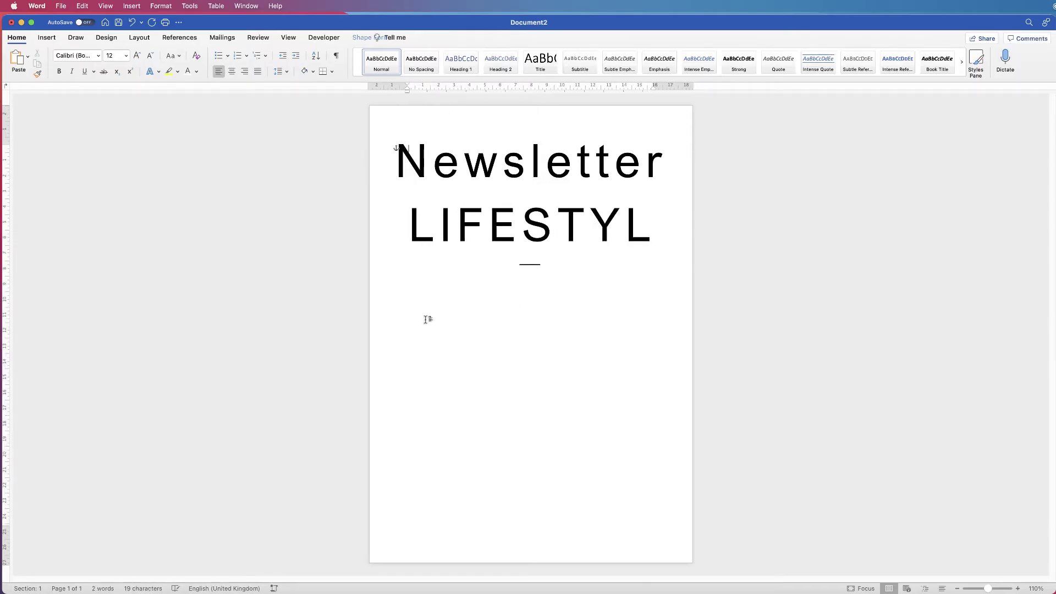
{"action": "left_click", "coordinate": [434, 228]}
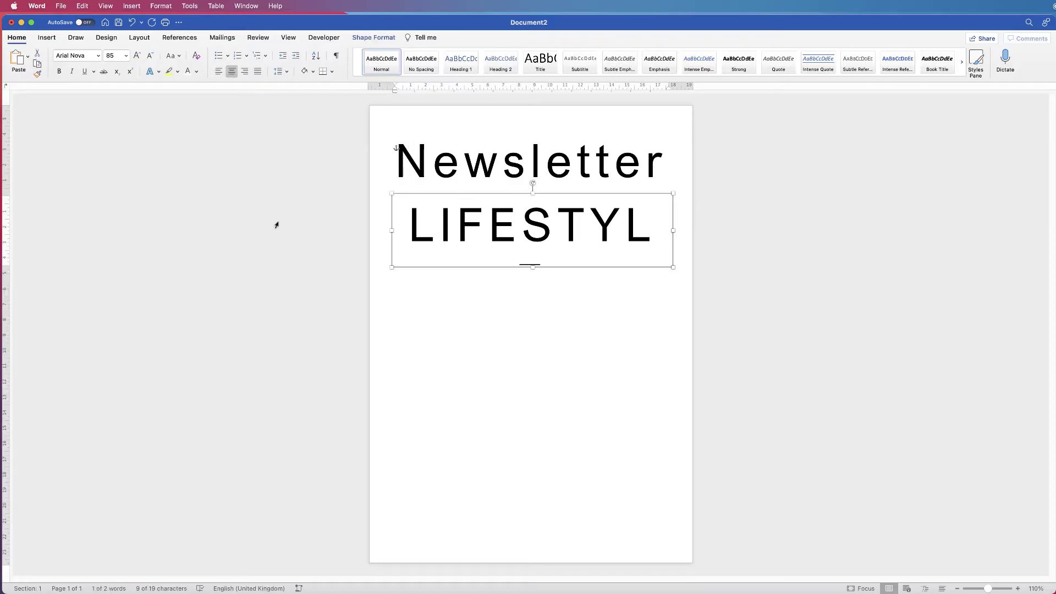
Step: Set LIFESTYLE in Brazilia 36 pt and move its box up under the masthead
{"action": "left_click", "coordinate": [98, 59]}
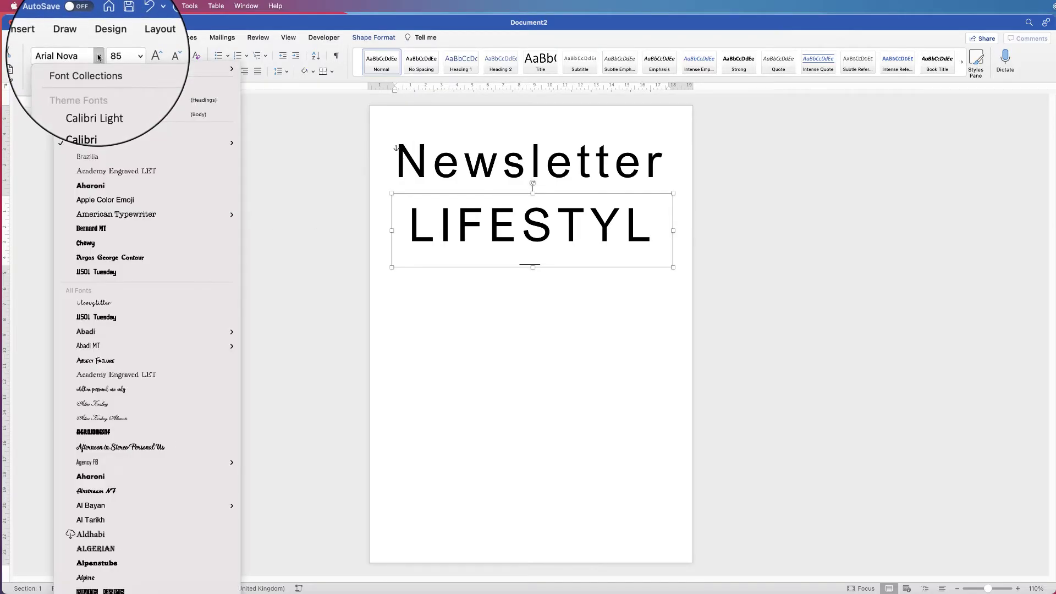
{"action": "left_click", "coordinate": [93, 155]}
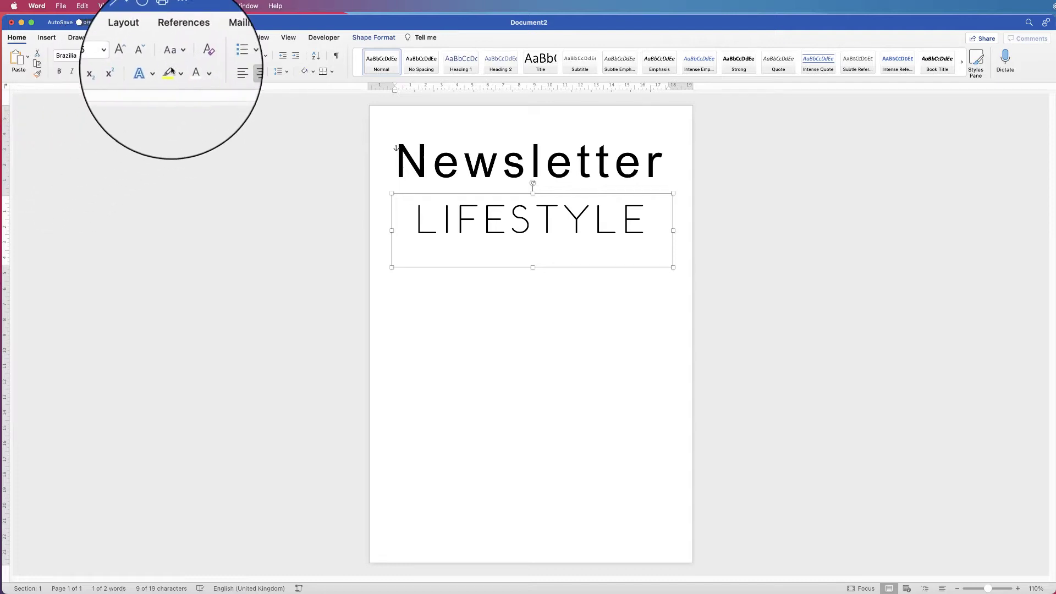
{"action": "left_click", "coordinate": [114, 55]}
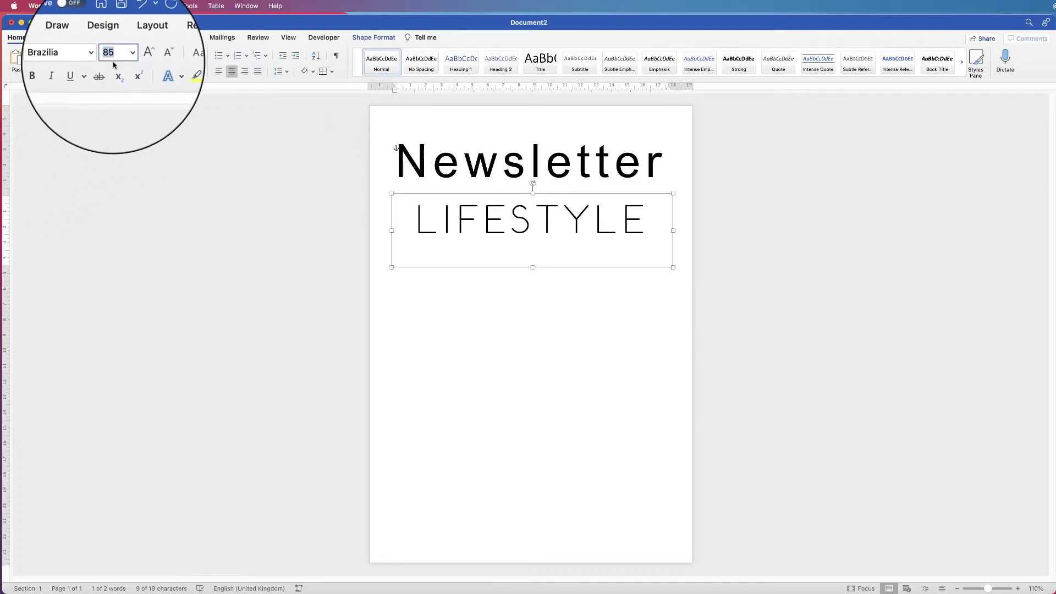
{"action": "type", "text": "36"}
{"action": "key", "text": "Return"}
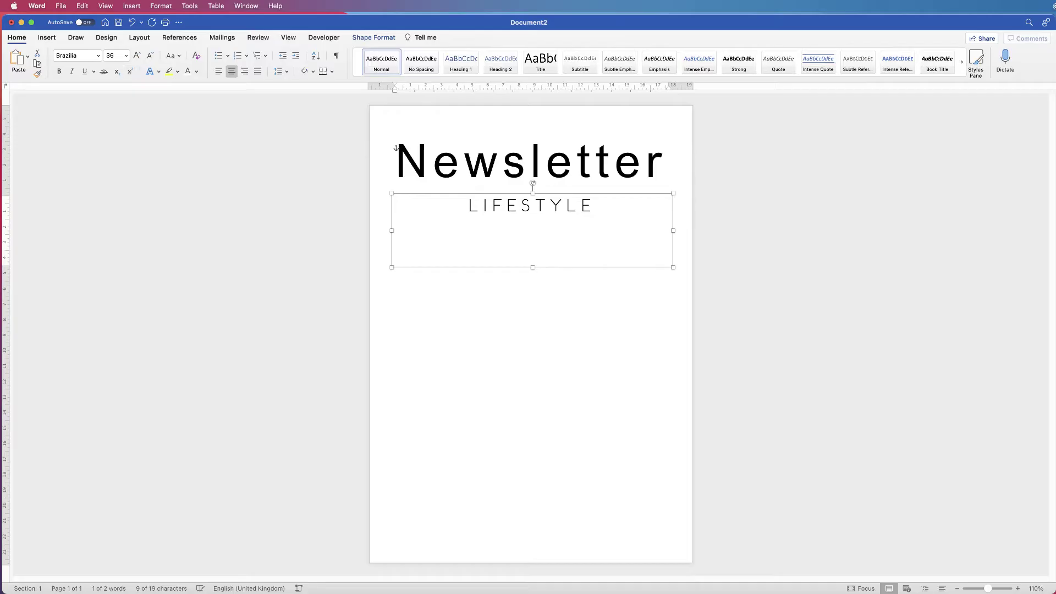
{"action": "left_click_drag", "start_coordinate": [490, 209], "coordinate": [487, 205]}
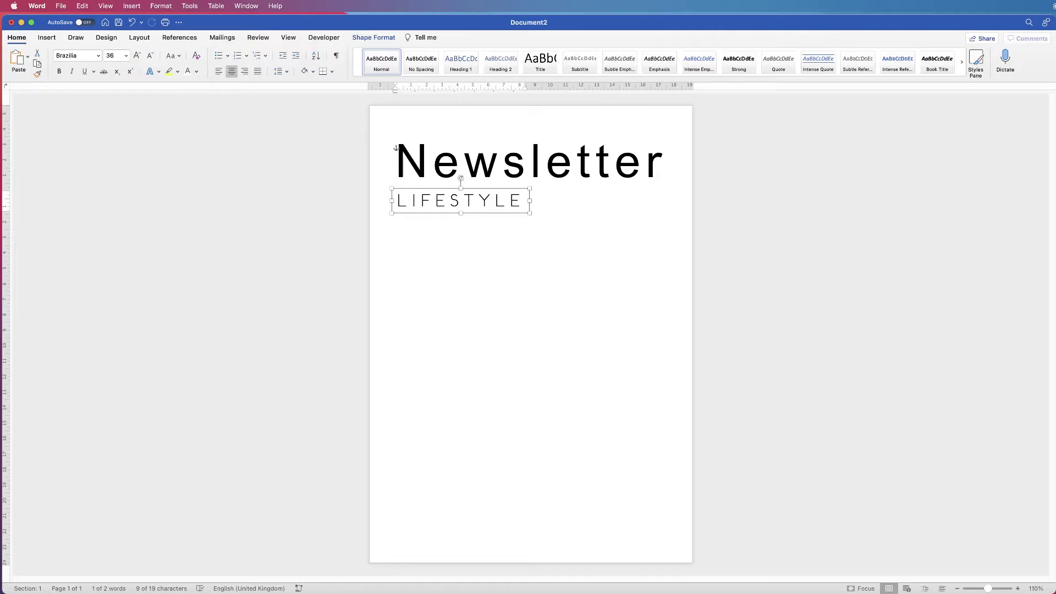
{"action": "left_click", "coordinate": [435, 200]}
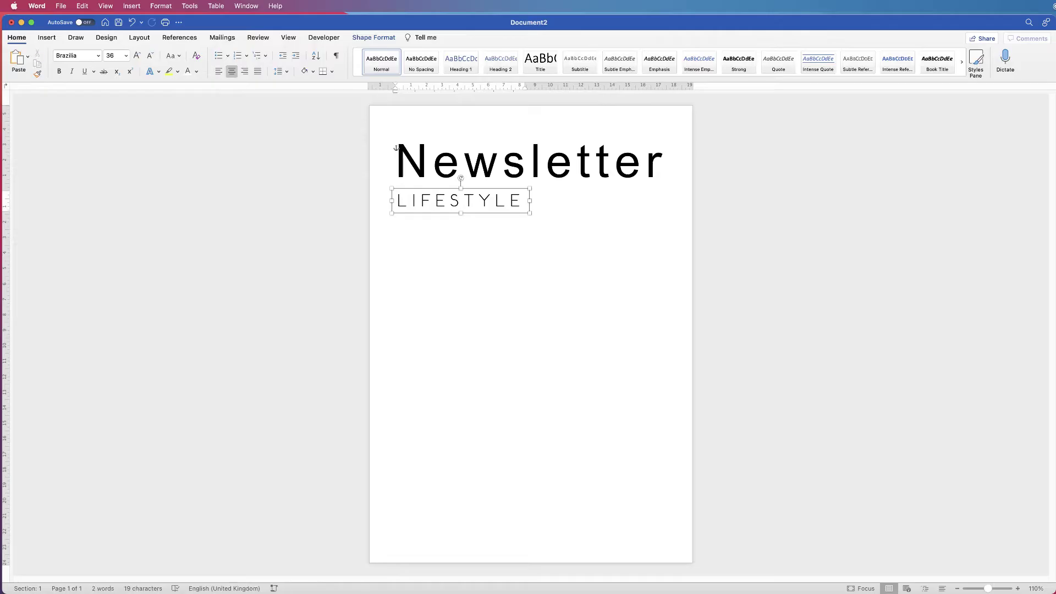
{"action": "left_click", "coordinate": [528, 162]}
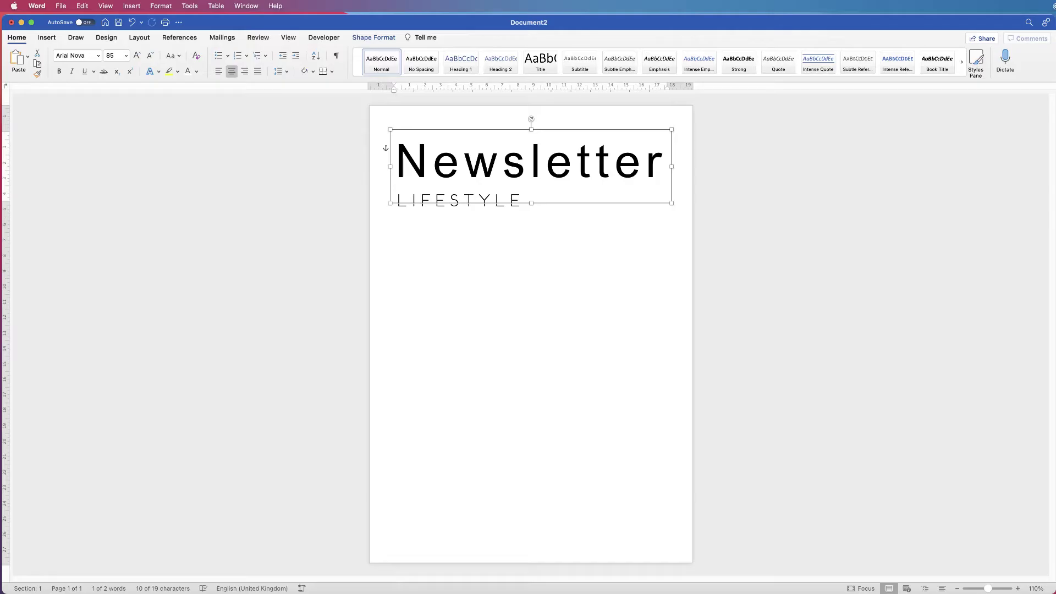
Step: Duplicate the masthead box below LIFESTYLE and change its text to 'Feb 2022'
{"action": "left_click_drag", "start_coordinate": [509, 171], "coordinate": [507, 254]}
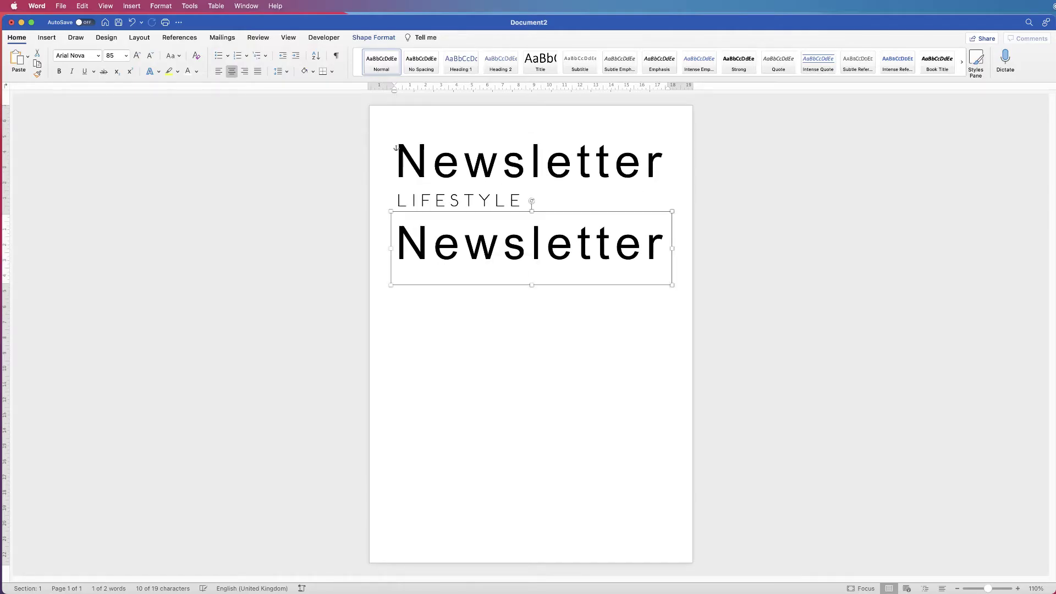
{"action": "left_click", "coordinate": [647, 242]}
{"action": "key", "text": "super+a"}
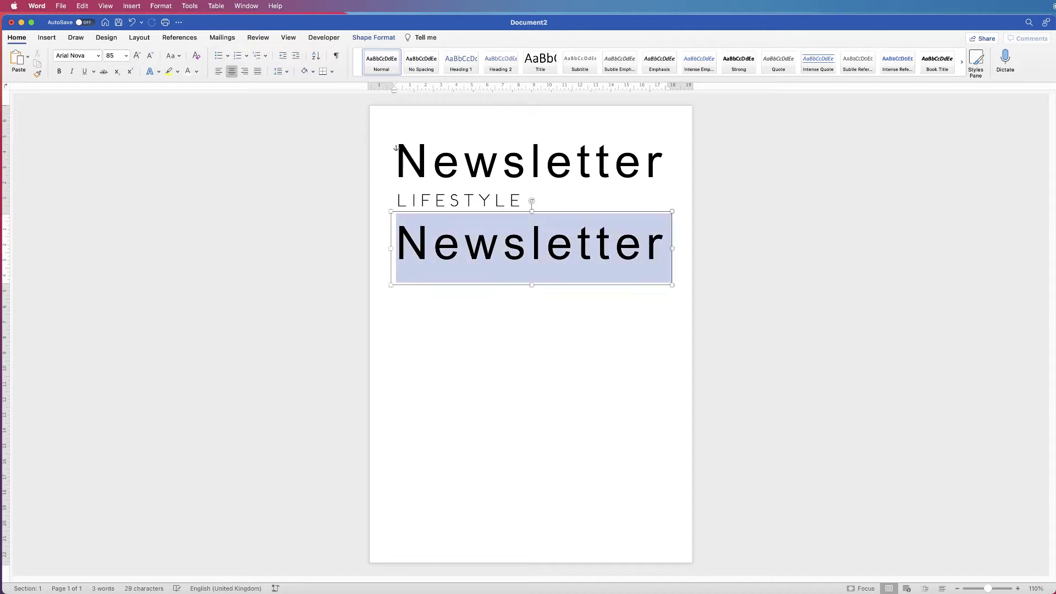
{"action": "type", "text": "fEB"}
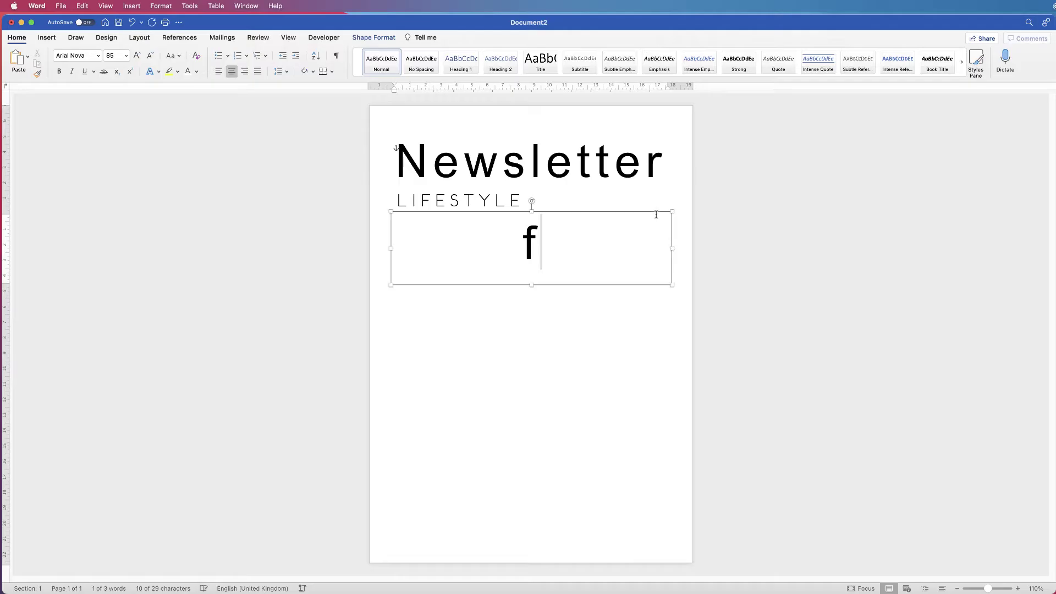
{"action": "key", "text": "BackSpace"}
{"action": "key", "text": "BackSpace"}
{"action": "key", "text": "BackSpace"}
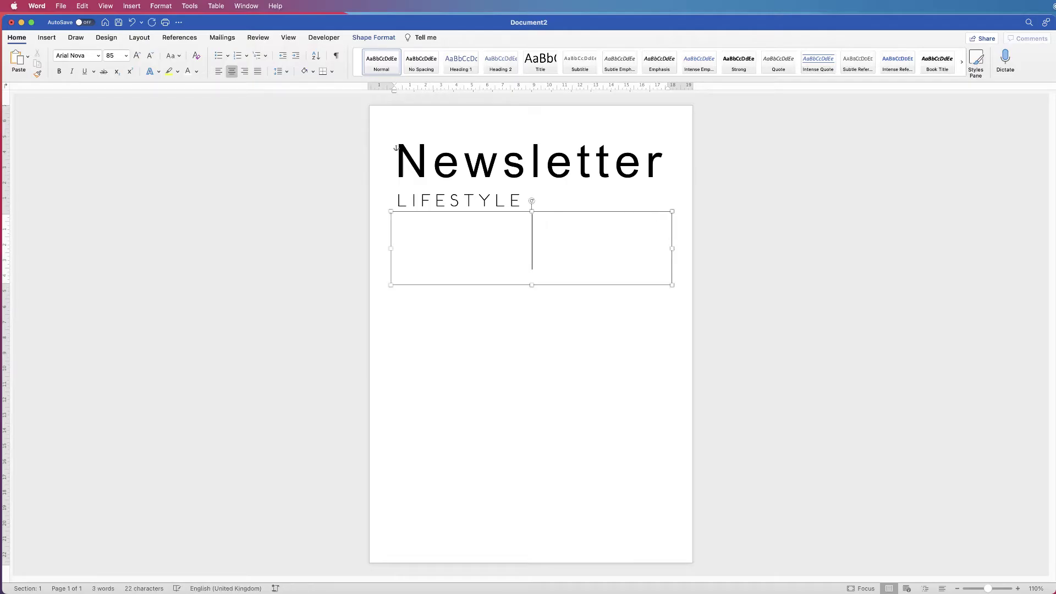
{"action": "type", "text": "Feb 2022"}
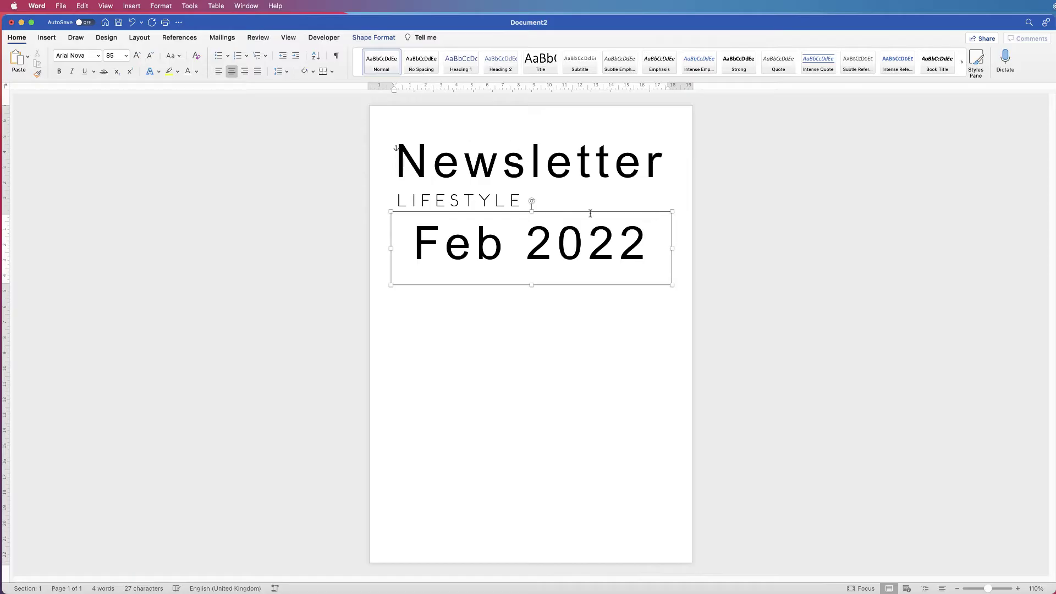
Step: Set the Feb 2022 date to 16 pt and shrink its box to fit
{"action": "left_click_drag", "start_coordinate": [641, 244], "coordinate": [438, 264]}
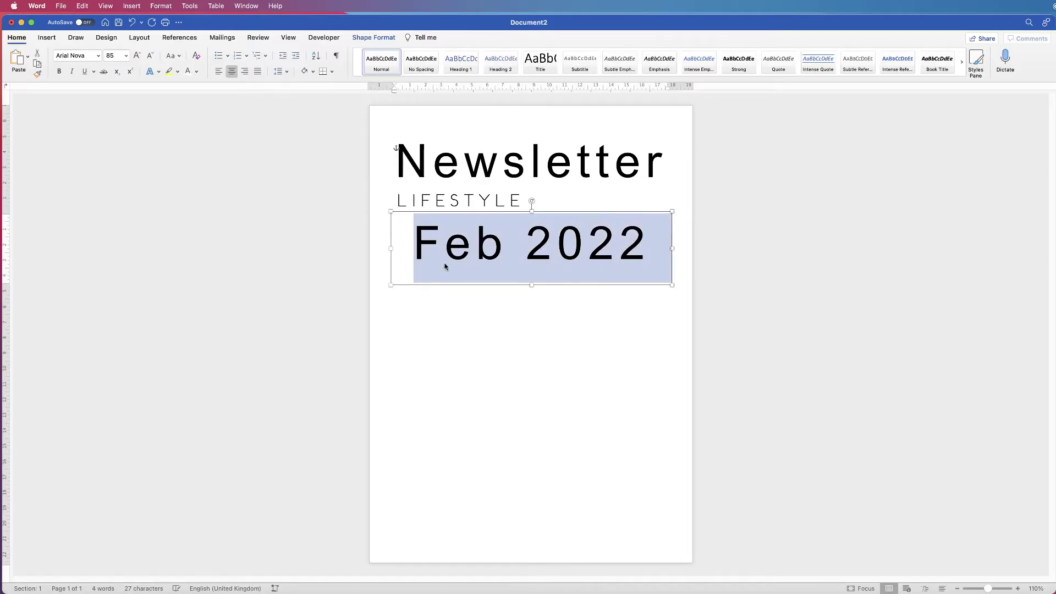
{"action": "left_click", "coordinate": [113, 55]}
{"action": "type", "text": "16"}
{"action": "key", "text": "Return"}
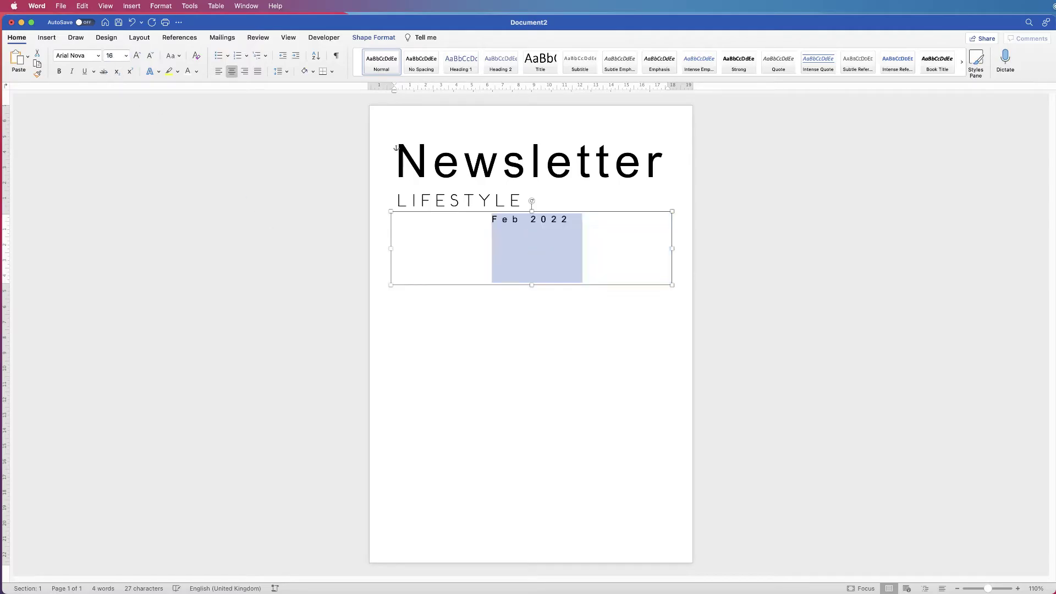
{"action": "left_click_drag", "start_coordinate": [672, 285], "coordinate": [484, 228]}
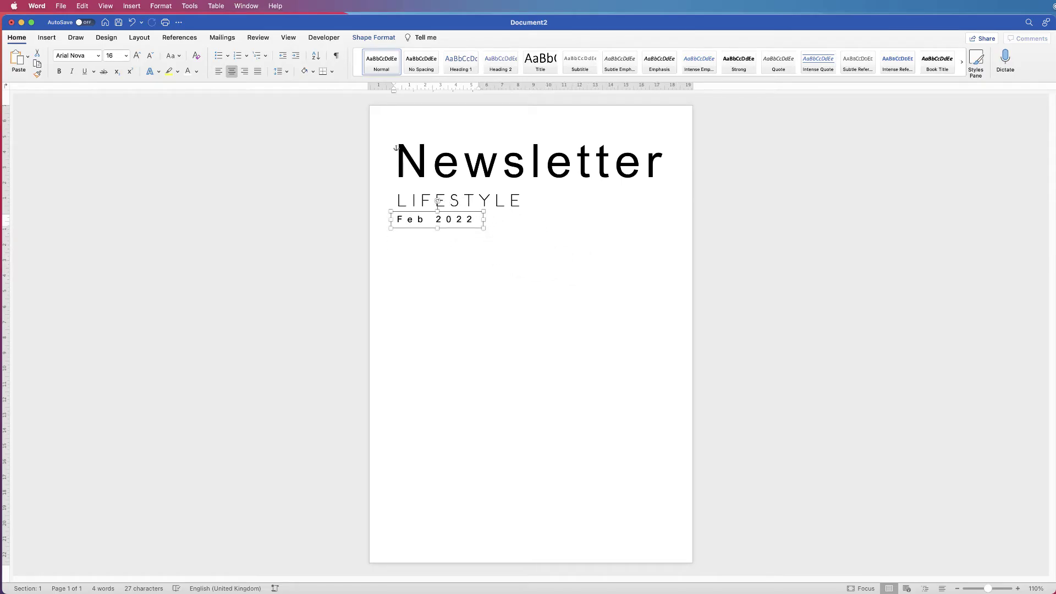
Step: Nudge LIFESTYLE up toward the masthead and the date slightly to the right
{"action": "left_click", "coordinate": [459, 201]}
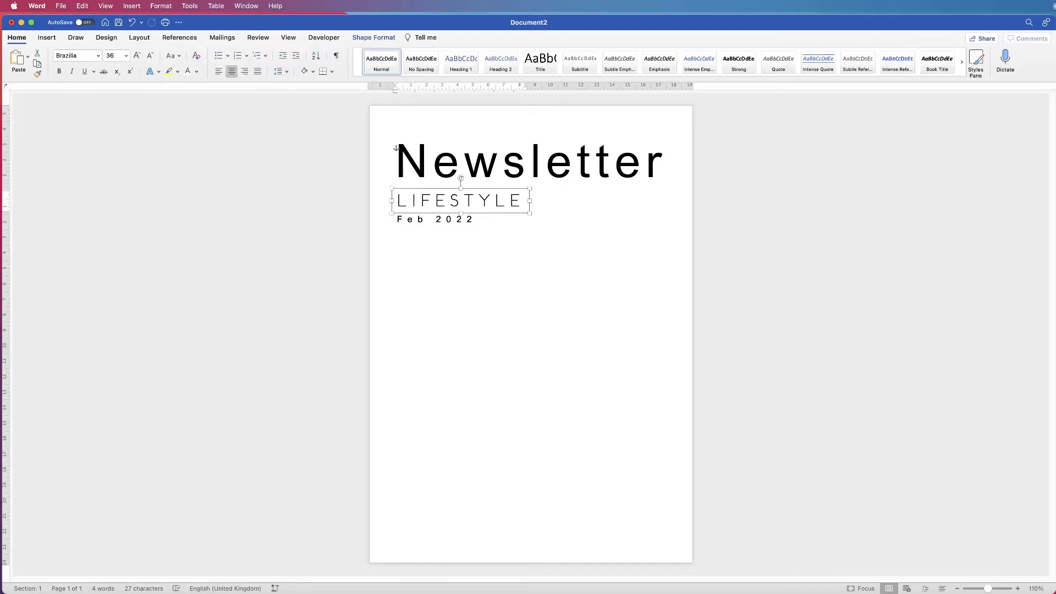
{"action": "key", "text": "Up"}
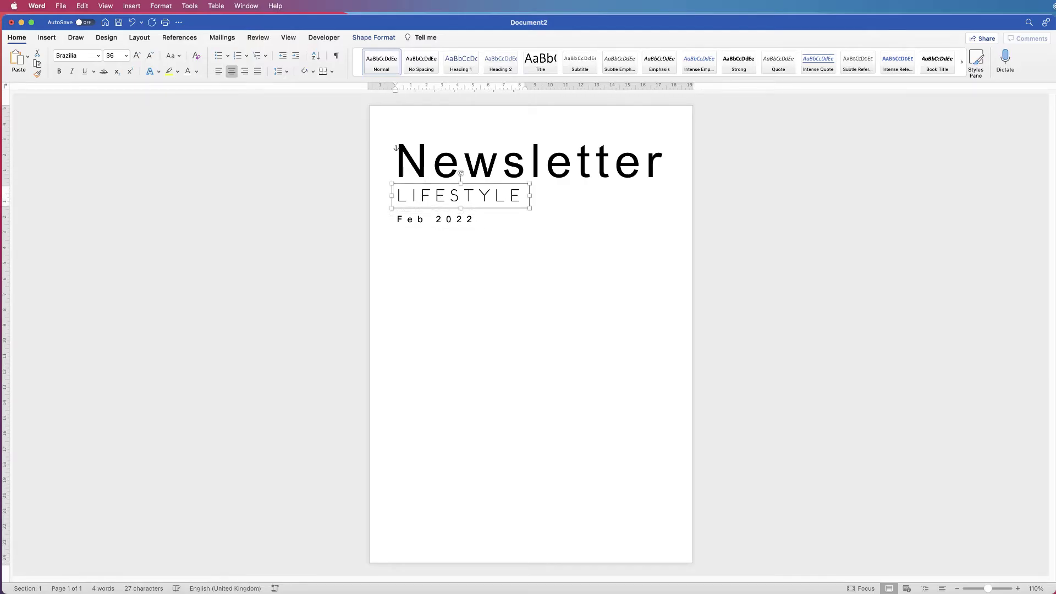
{"action": "left_click", "coordinate": [437, 219]}
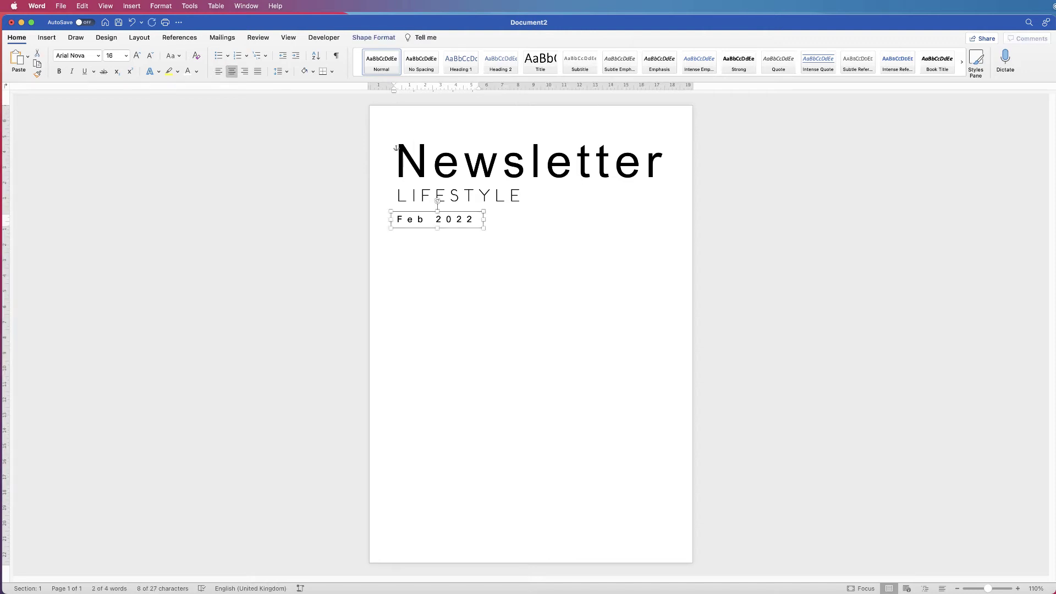
{"action": "key", "text": "Right"}
{"action": "left_click", "coordinate": [47, 37]}
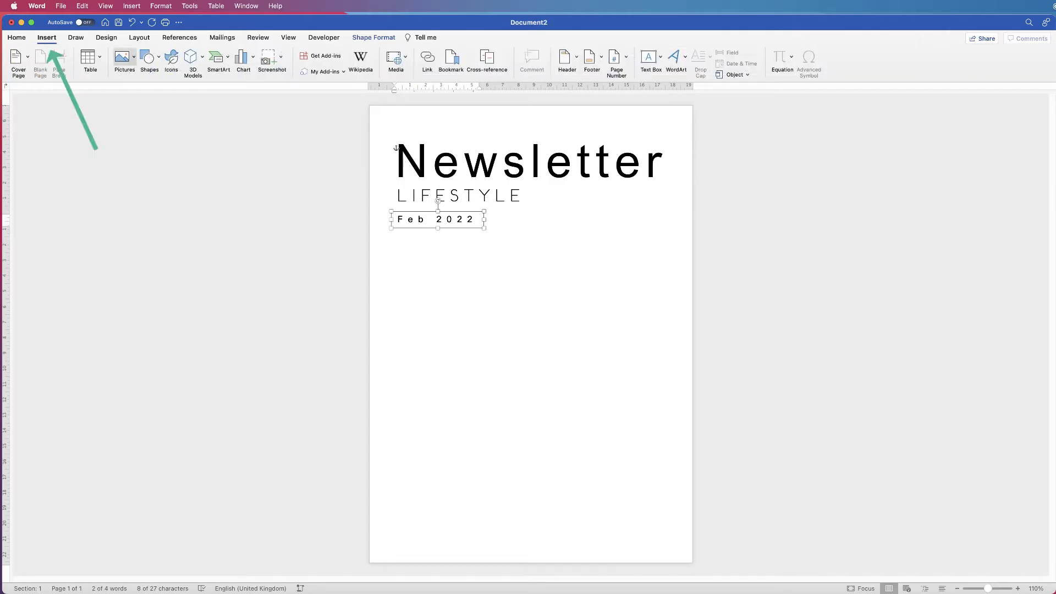
Step: Draw a straight horizontal rule under LIFESTYLE across the page and show its format pane
{"action": "left_click", "coordinate": [148, 58]}
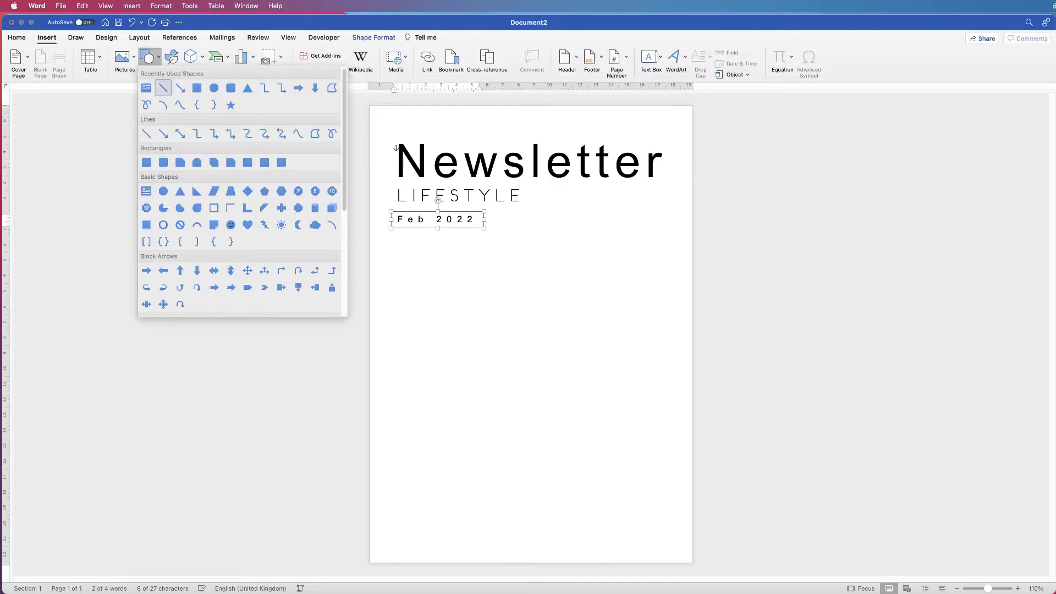
{"action": "left_click", "coordinate": [146, 134]}
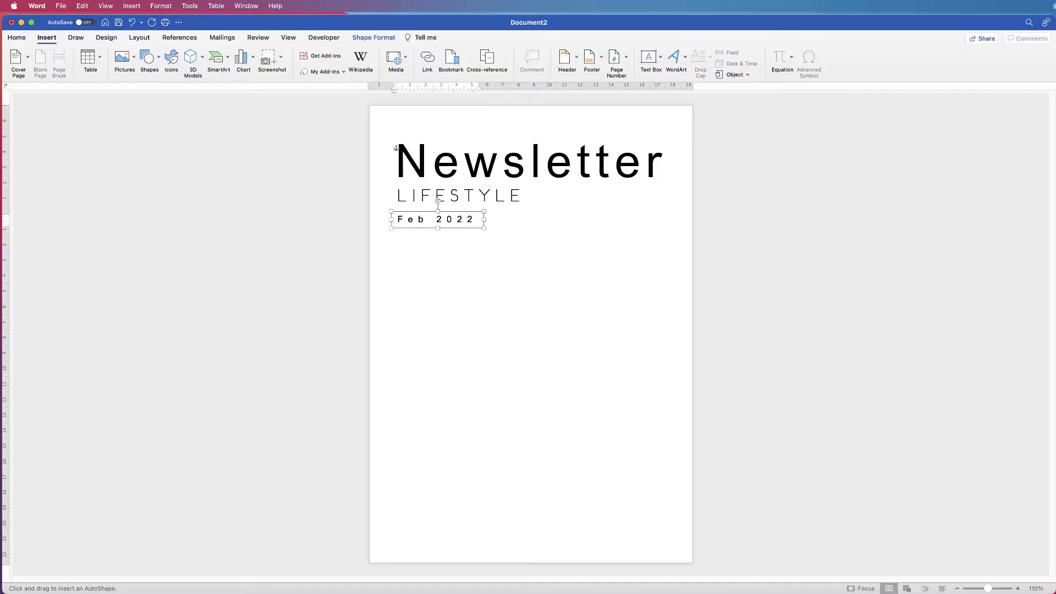
{"action": "left_click_drag", "start_coordinate": [396, 209], "coordinate": [660, 209]}
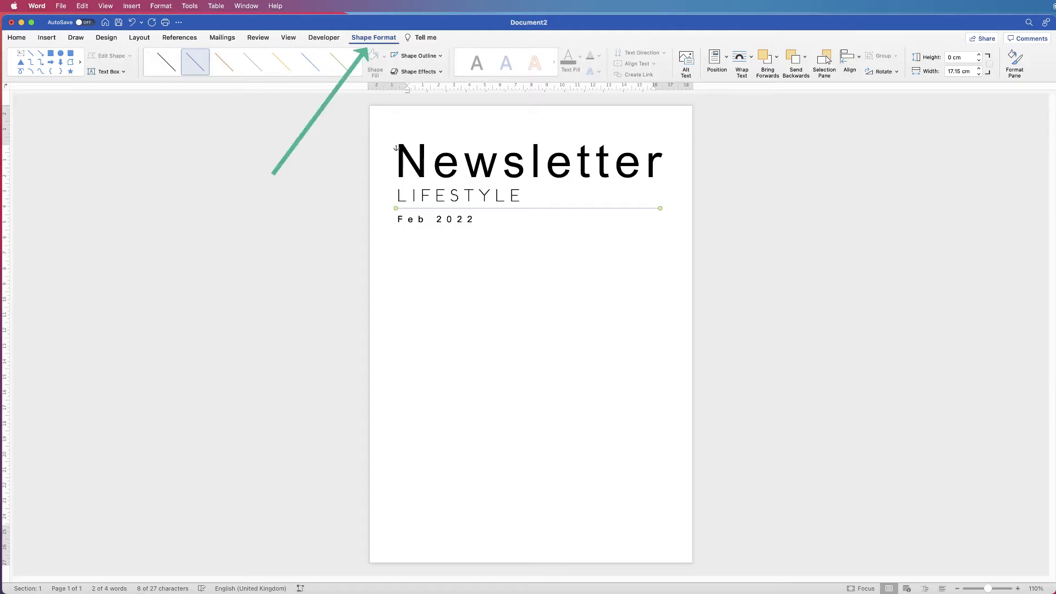
{"action": "left_click", "coordinate": [1014, 61]}
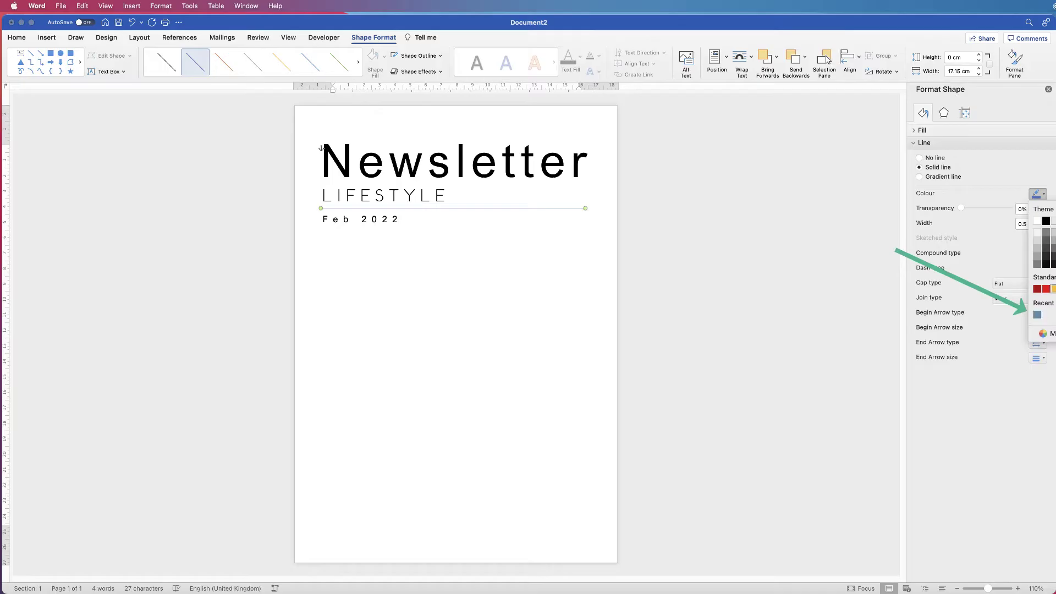
Step: Recolour the rule with a custom colour picked from the colour wheel
{"action": "left_click", "coordinate": [1045, 333]}
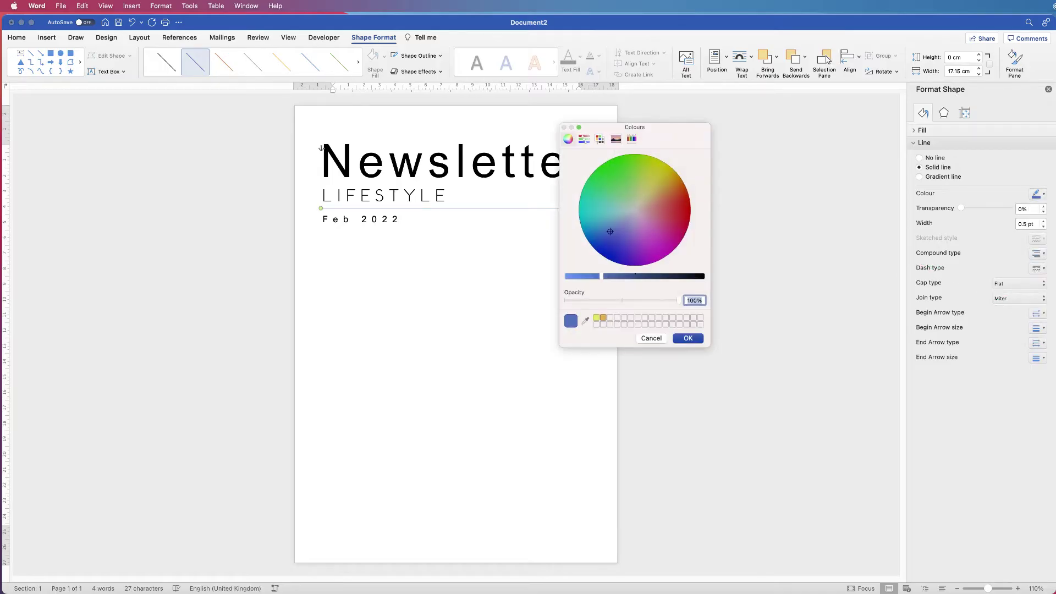
{"action": "mouse_move", "coordinate": [609, 231]}
{"action": "left_mouse_down"}
{"action": "mouse_move", "coordinate": [625, 243]}
{"action": "mouse_move", "coordinate": [647, 221]}
{"action": "mouse_move", "coordinate": [608, 205]}
{"action": "mouse_move", "coordinate": [601, 170]}
{"action": "mouse_move", "coordinate": [619, 171]}
{"action": "mouse_move", "coordinate": [670, 224]}
{"action": "mouse_move", "coordinate": [642, 237]}
{"action": "left_mouse_up"}
{"action": "mouse_move", "coordinate": [601, 276]}
{"action": "left_mouse_down"}
{"action": "mouse_move", "coordinate": [638, 276]}
{"action": "mouse_move", "coordinate": [570, 276]}
{"action": "mouse_move", "coordinate": [600, 277]}
{"action": "mouse_move", "coordinate": [582, 276]}
{"action": "left_mouse_up"}
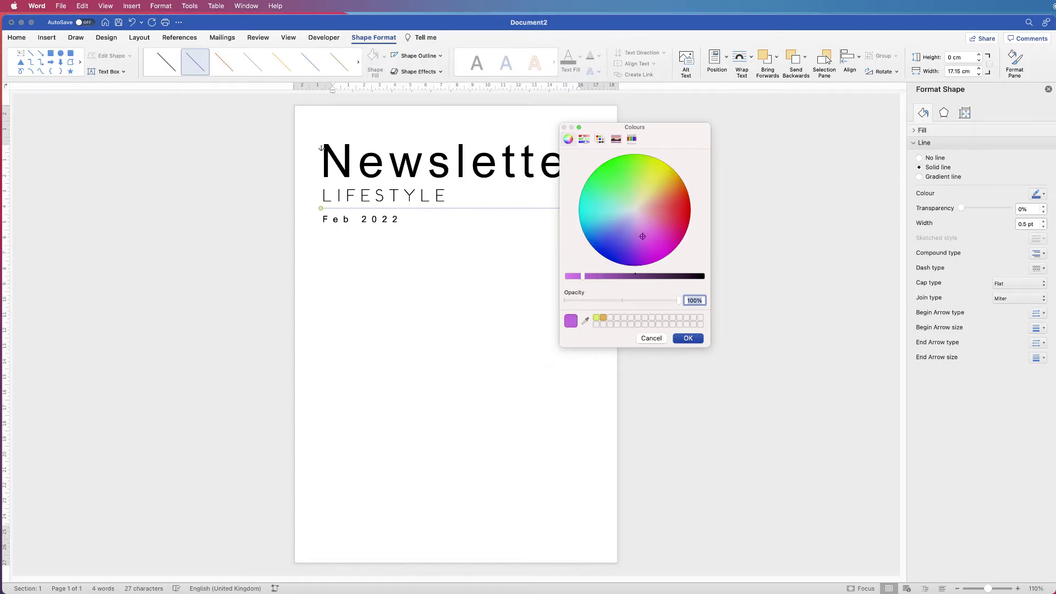
{"action": "key", "text": "Return"}
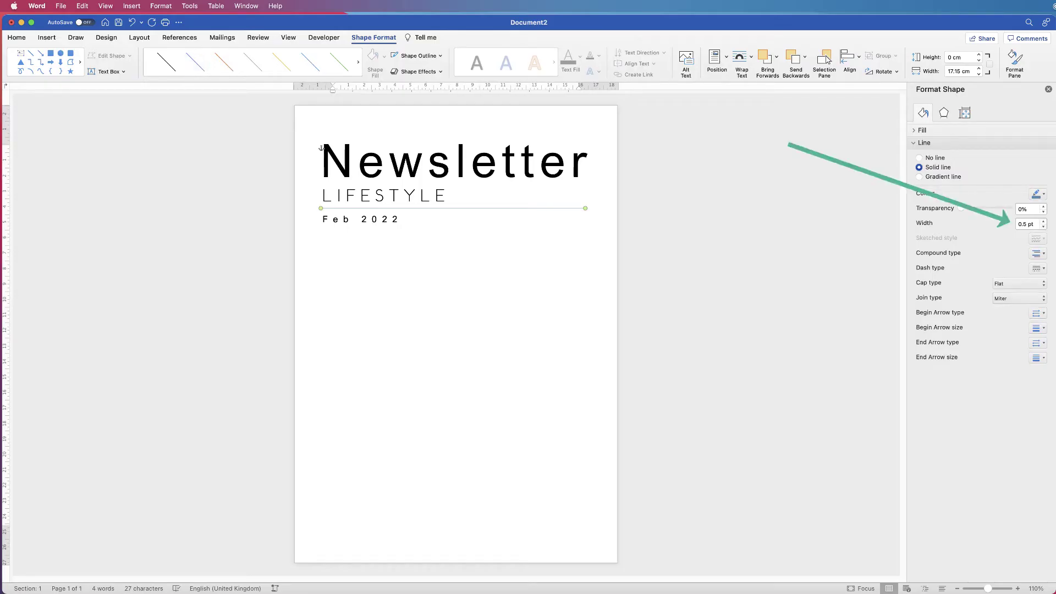
Step: Set the rule's line width to 1.25 pt
{"action": "left_click", "coordinate": [1026, 224]}
{"action": "type", "text": "1"}
{"action": "key", "text": "Return"}
{"action": "key", "text": "Up"}
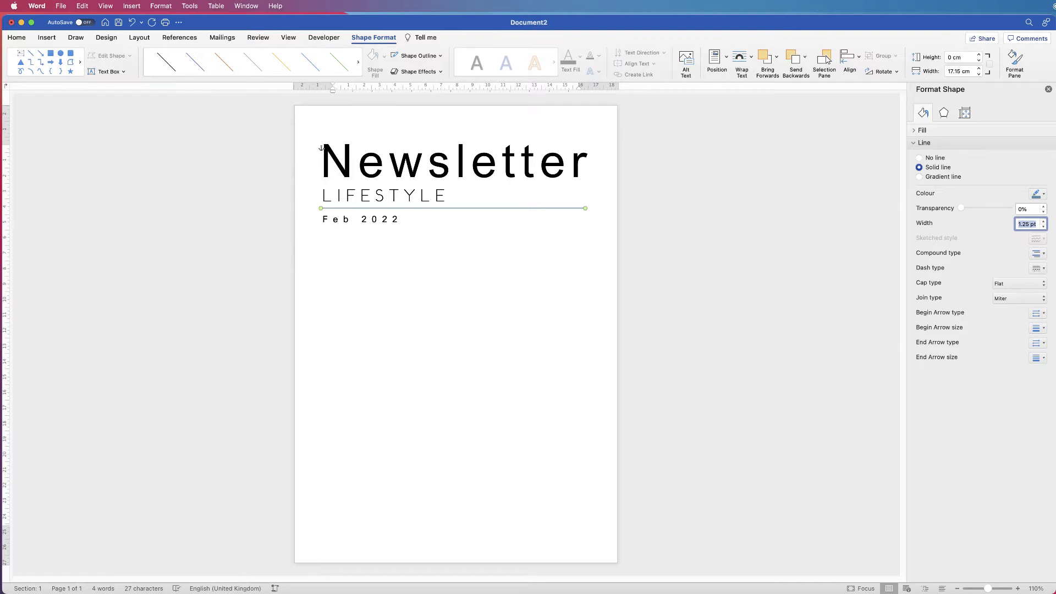
{"action": "key", "text": "Escape"}
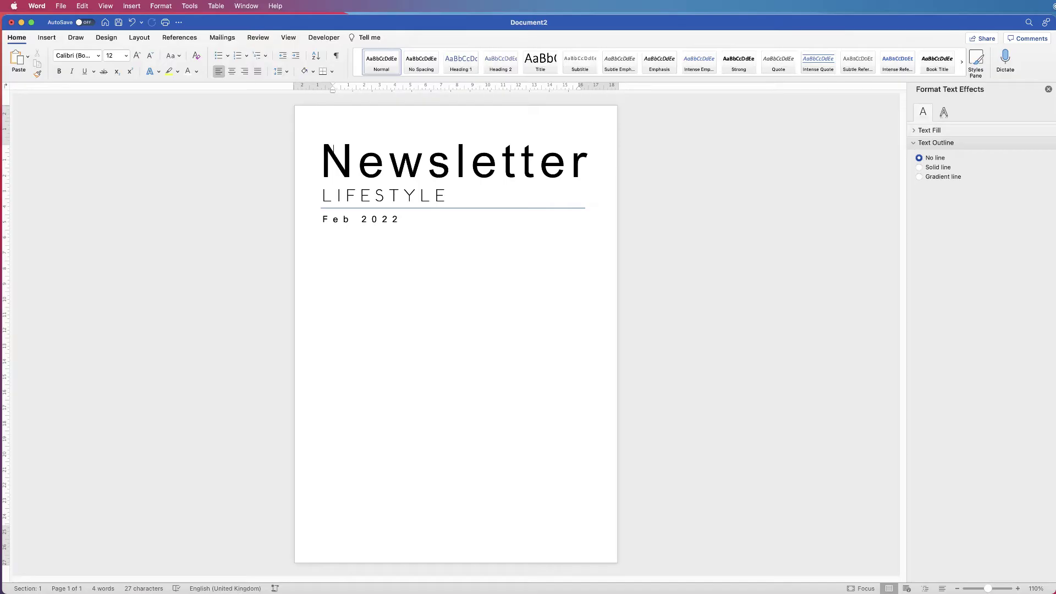
Step: Check the LIFESTYLE box, document text and rule by selecting and deselecting them, leaving the masthead unchanged
{"action": "left_click", "coordinate": [385, 183]}
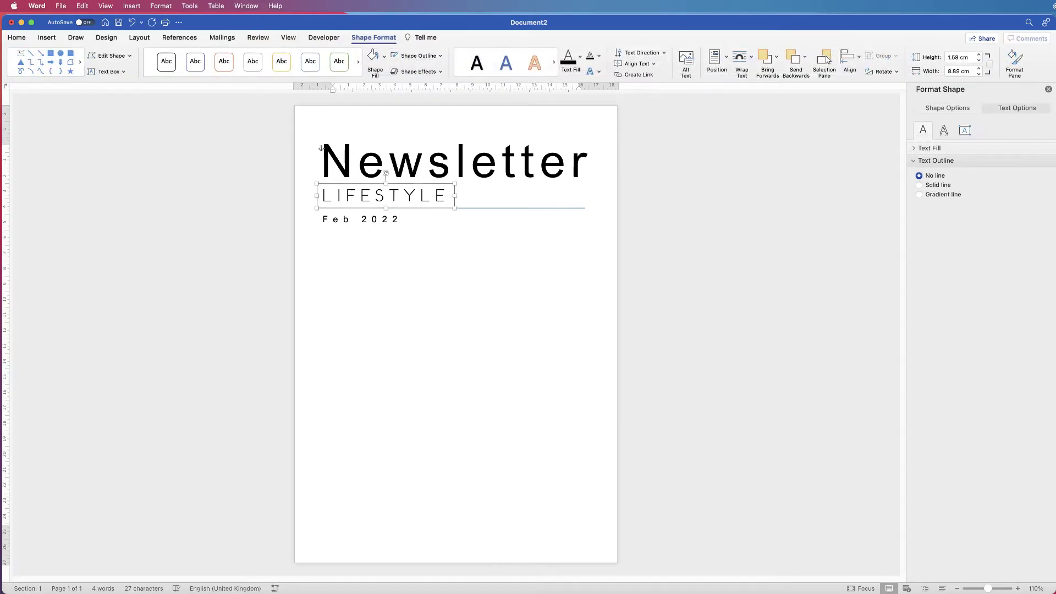
{"action": "key", "text": "Escape"}
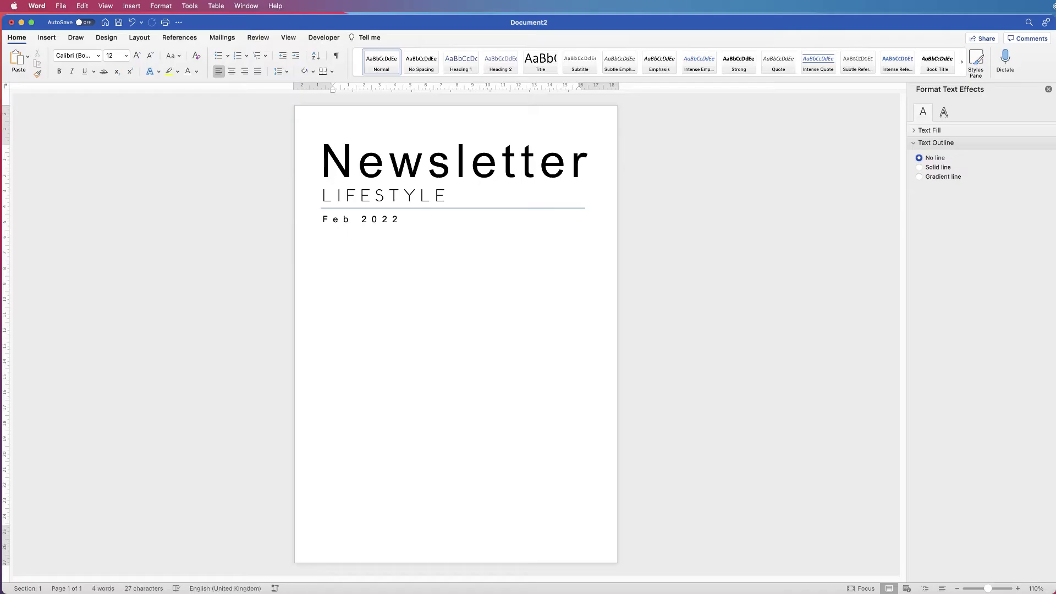
{"action": "key", "text": "super+a"}
{"action": "key", "text": "Left"}
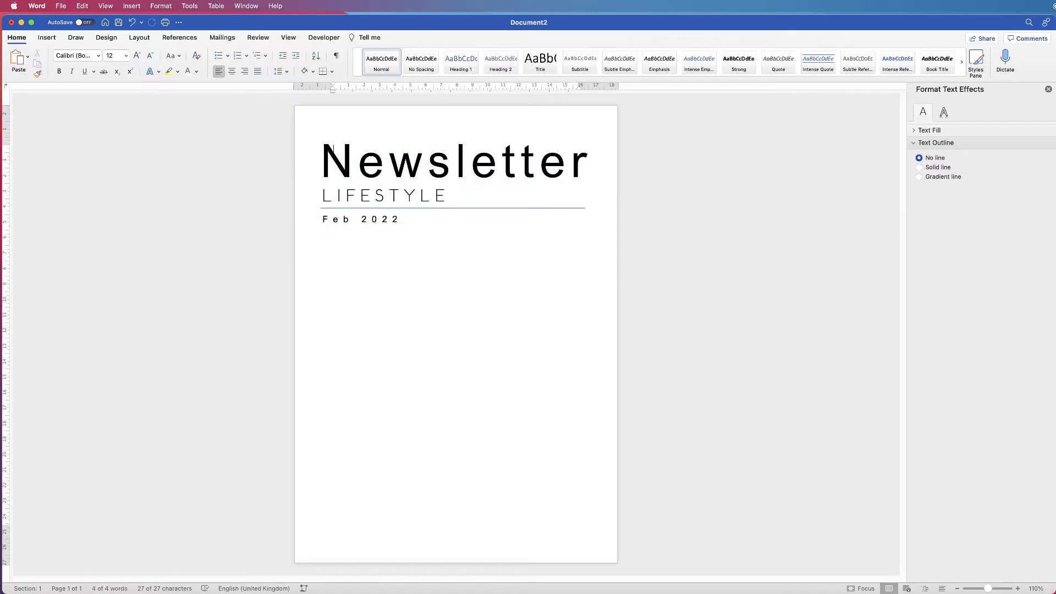
{"action": "key", "text": "super+a"}
{"action": "left_click", "coordinate": [451, 207]}
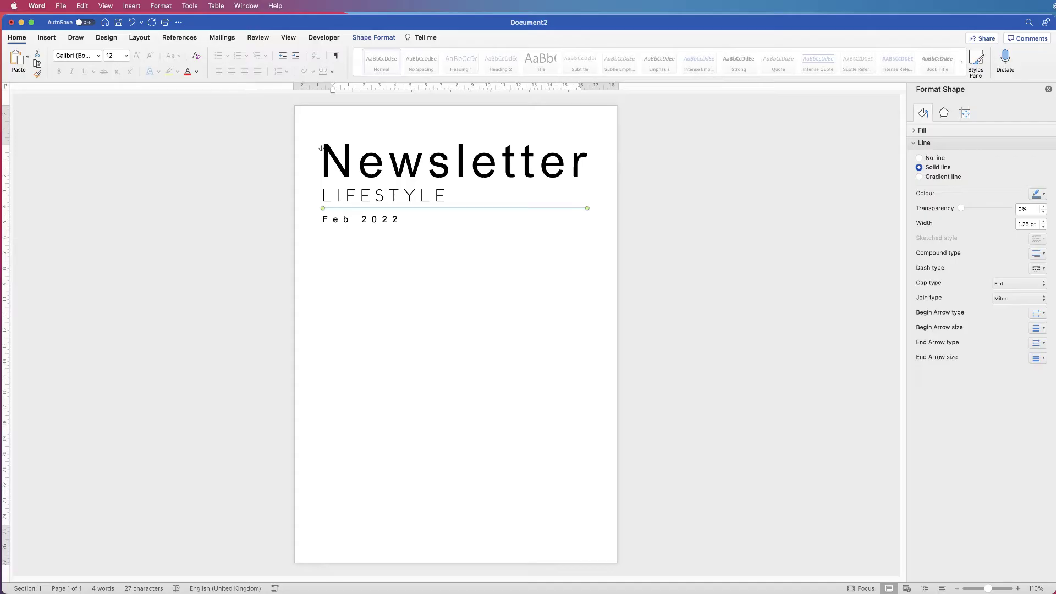
{"action": "left_click", "coordinate": [333, 149]}
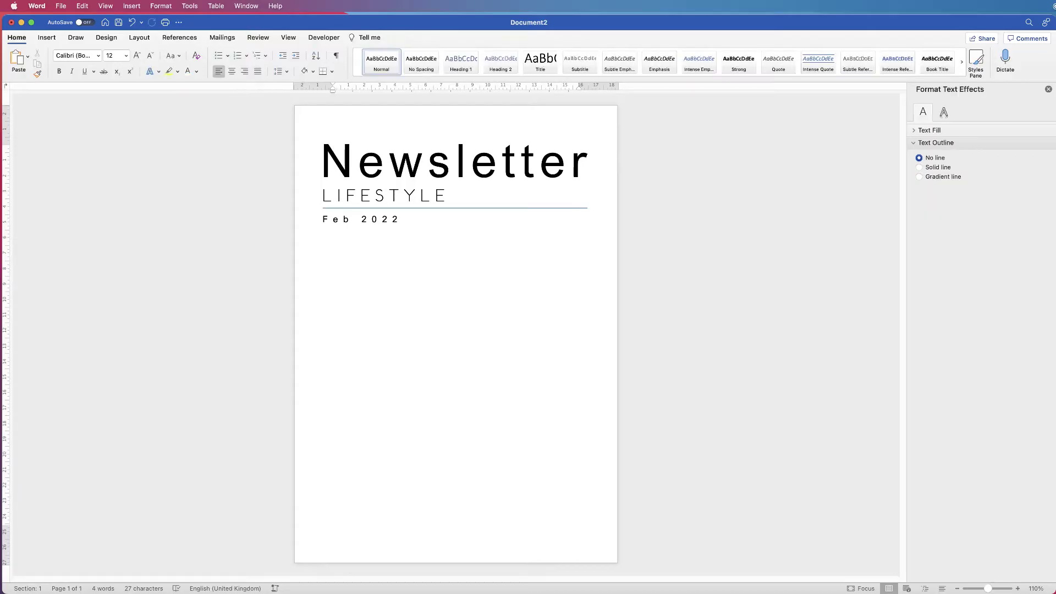
{"action": "left_click", "coordinate": [47, 38]}
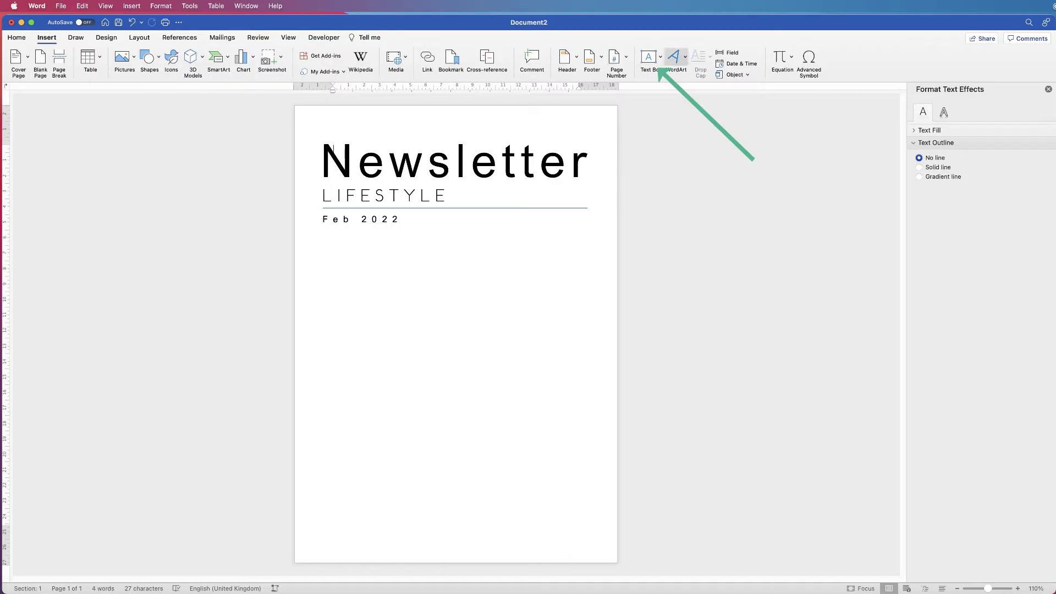
Step: Draw a horizontal text box below the Feb 2022 date in the right column reading 'TITLE OF SECTION'
{"action": "left_click", "coordinate": [650, 58]}
{"action": "left_click", "coordinate": [686, 73]}
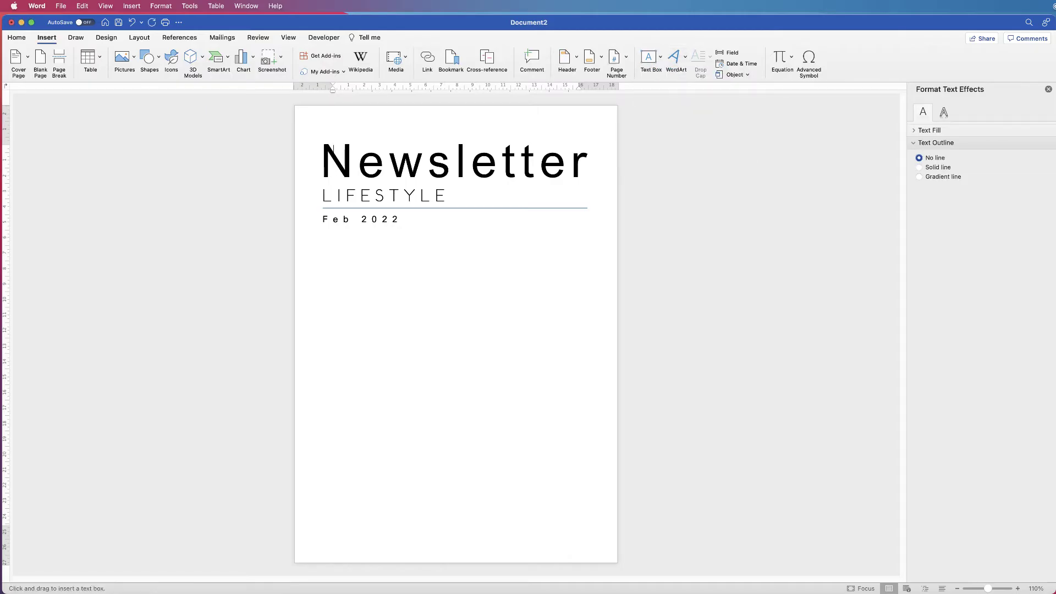
{"action": "left_click_drag", "start_coordinate": [494, 228], "coordinate": [588, 316]}
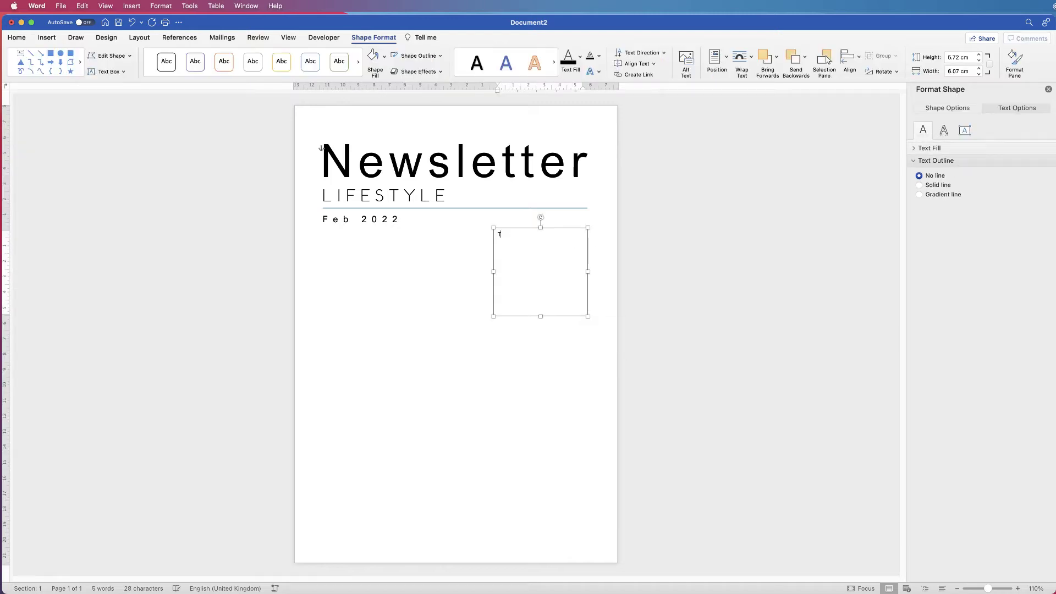
{"action": "type", "text": "TITLE OF SECTION"}
{"action": "left_click", "coordinate": [477, 269]}
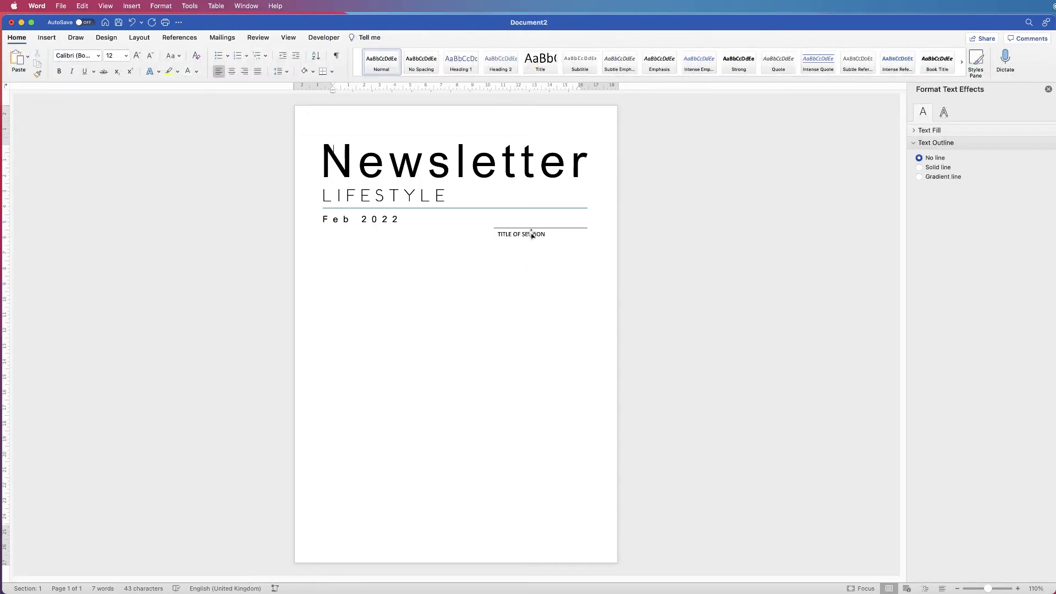
{"action": "left_click", "coordinate": [538, 255]}
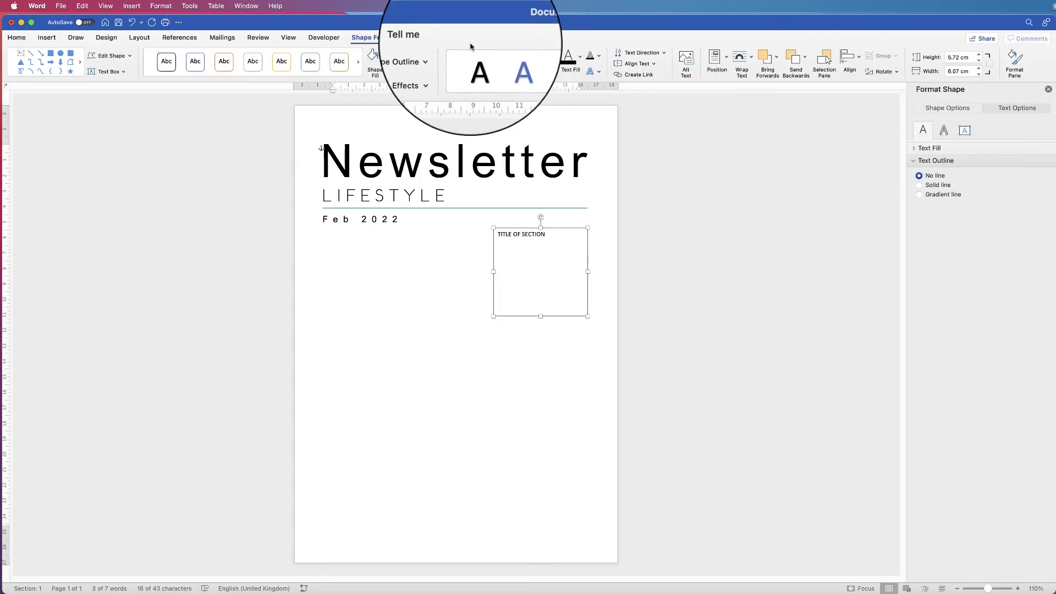
{"action": "left_click", "coordinate": [439, 51]}
Step: Remove the section box's outline and fill it with the recent blue
{"action": "left_click", "coordinate": [428, 73]}
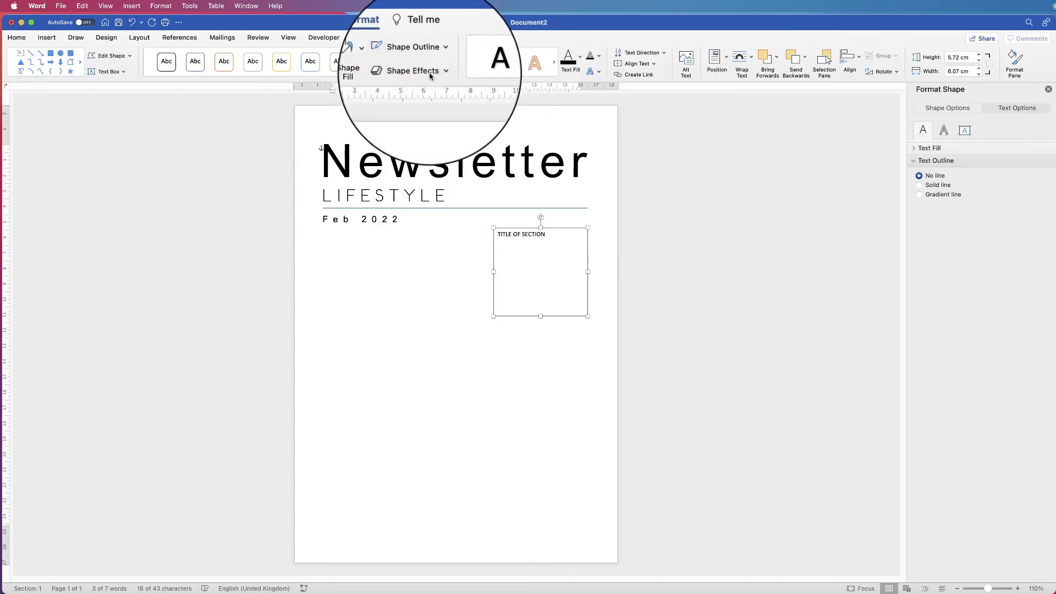
{"action": "left_click", "coordinate": [384, 56]}
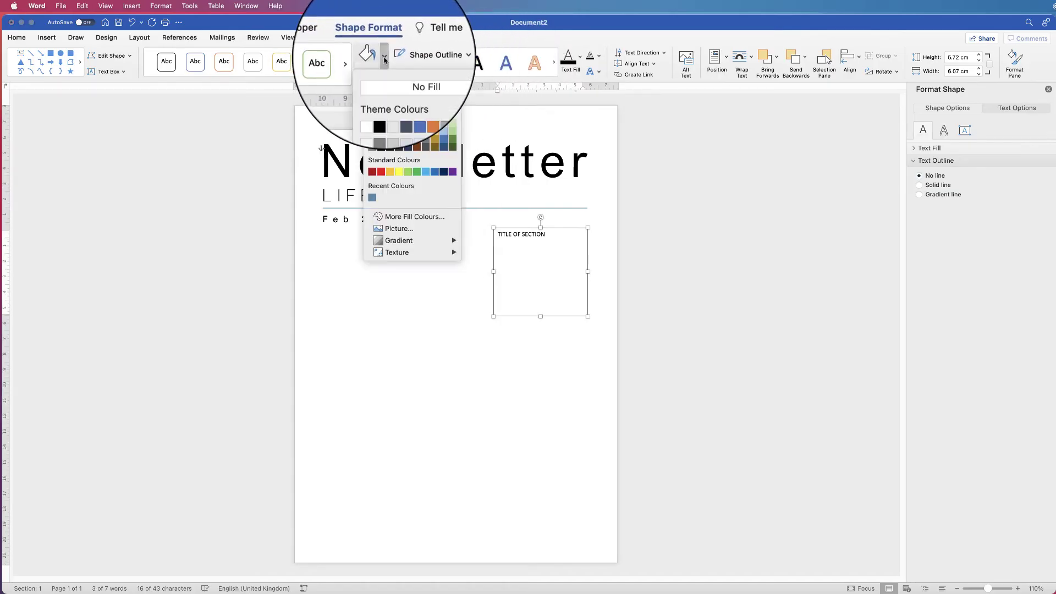
{"action": "left_click", "coordinate": [372, 199]}
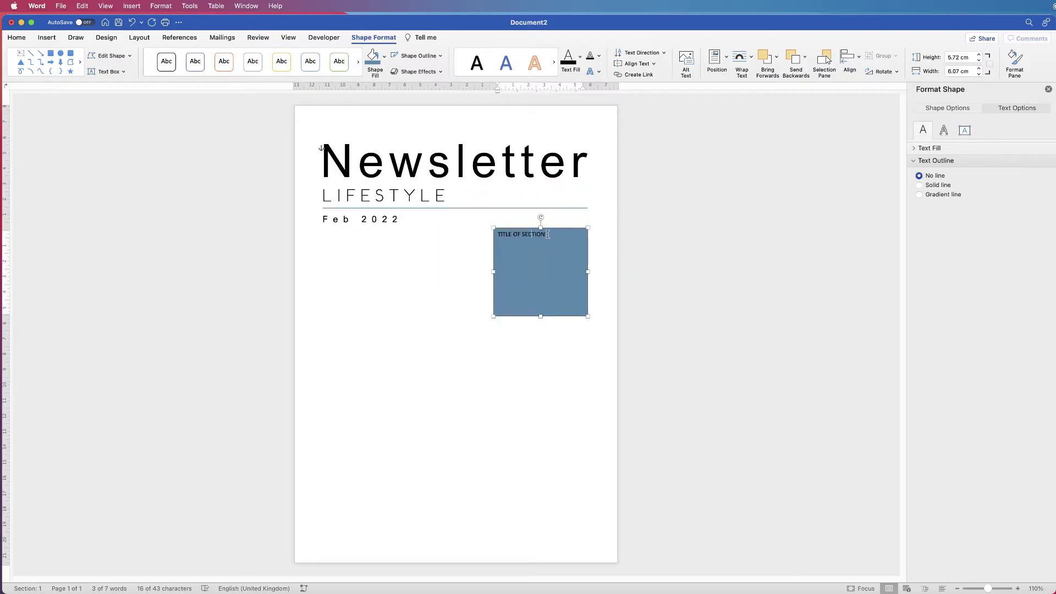
Step: Make the TITLE OF SECTION heading white at 14 pt
{"action": "left_click_drag", "start_coordinate": [548, 234], "coordinate": [505, 235]}
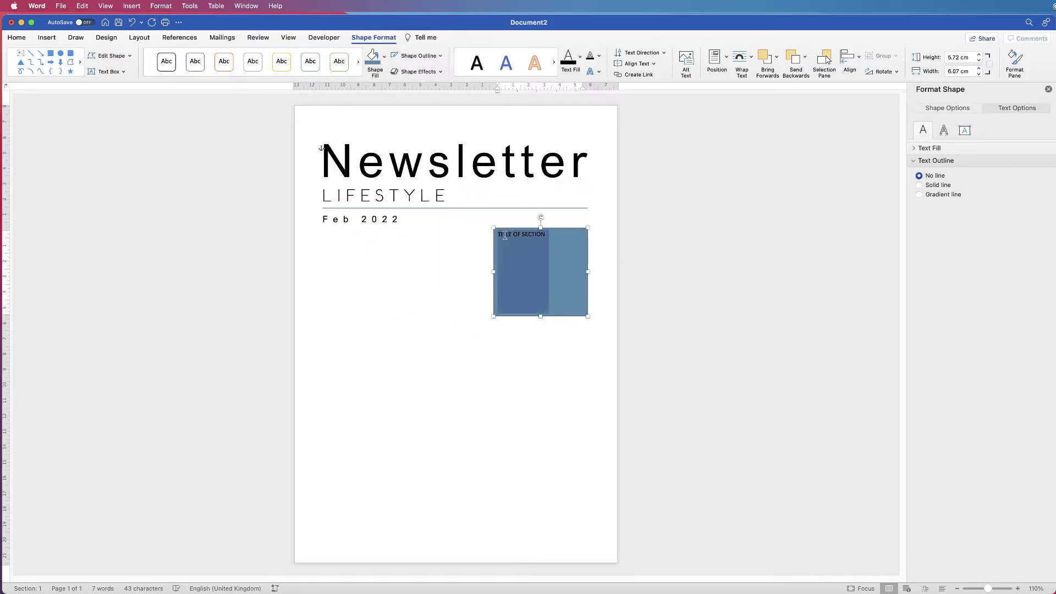
{"action": "left_click", "coordinate": [17, 37]}
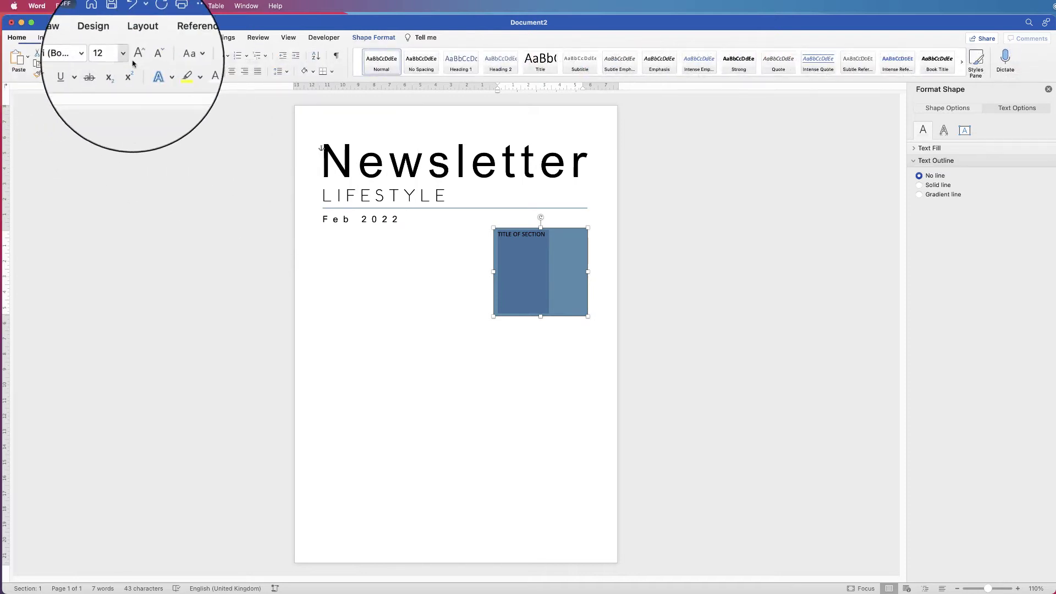
{"action": "left_click", "coordinate": [187, 71]}
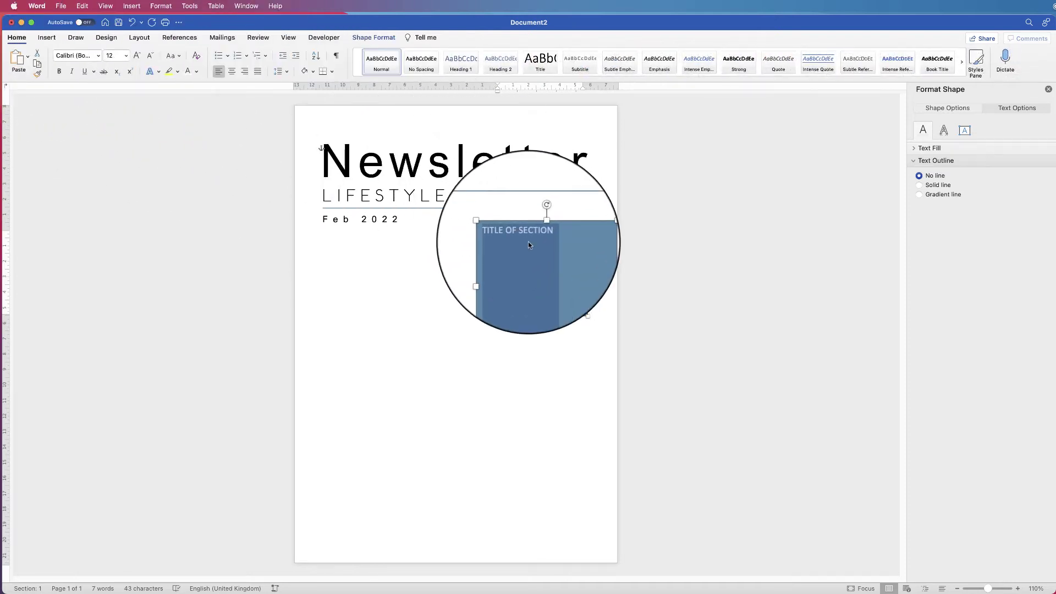
{"action": "left_click", "coordinate": [136, 59]}
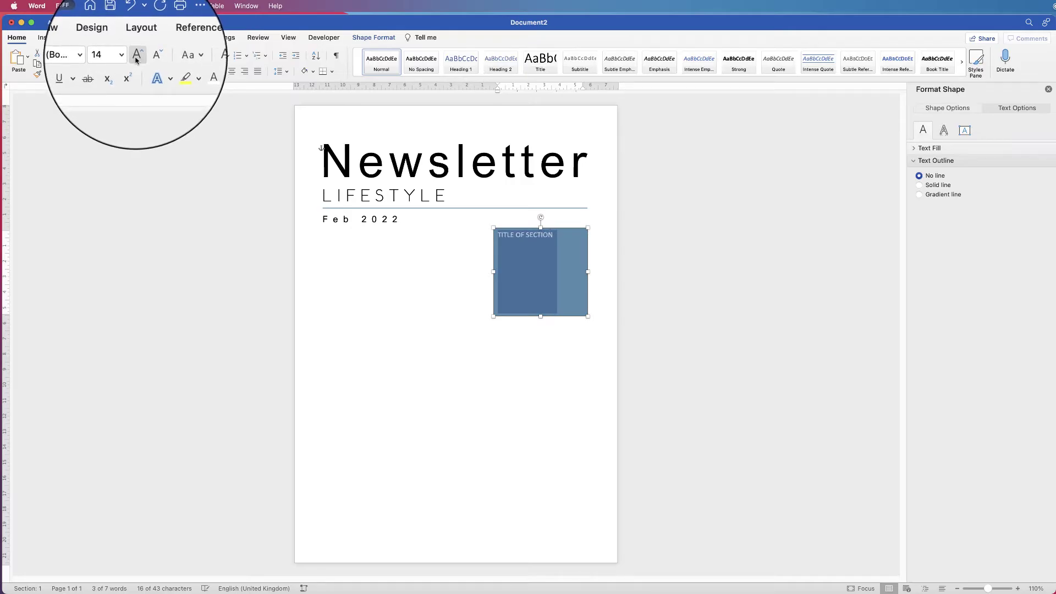
{"action": "left_click", "coordinate": [572, 245]}
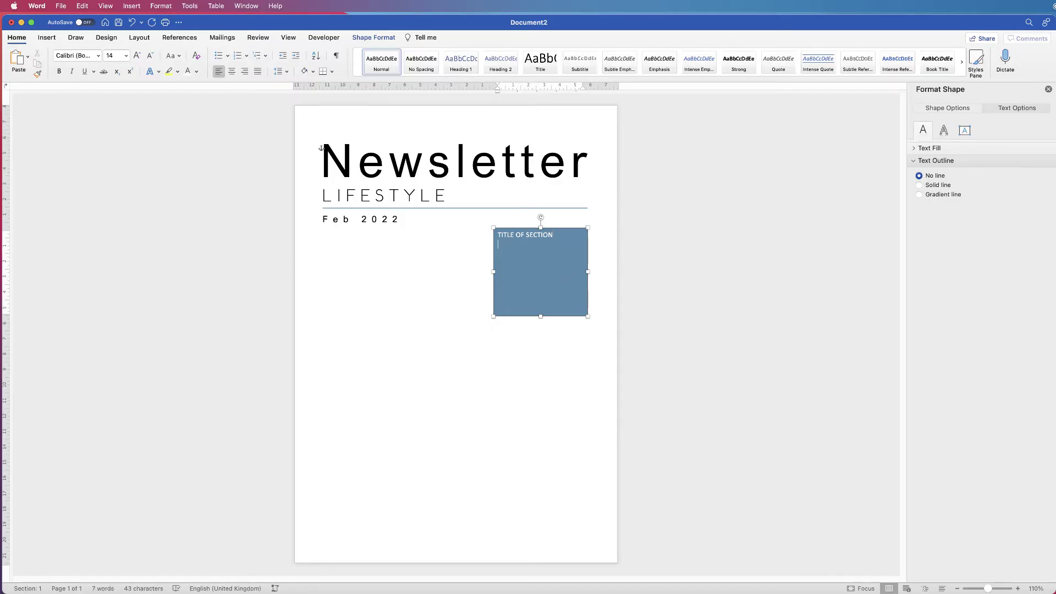
Step: Paste a lorem ipsum paragraph under the heading and resize the box to fit it
{"action": "key", "text": "super+v"}
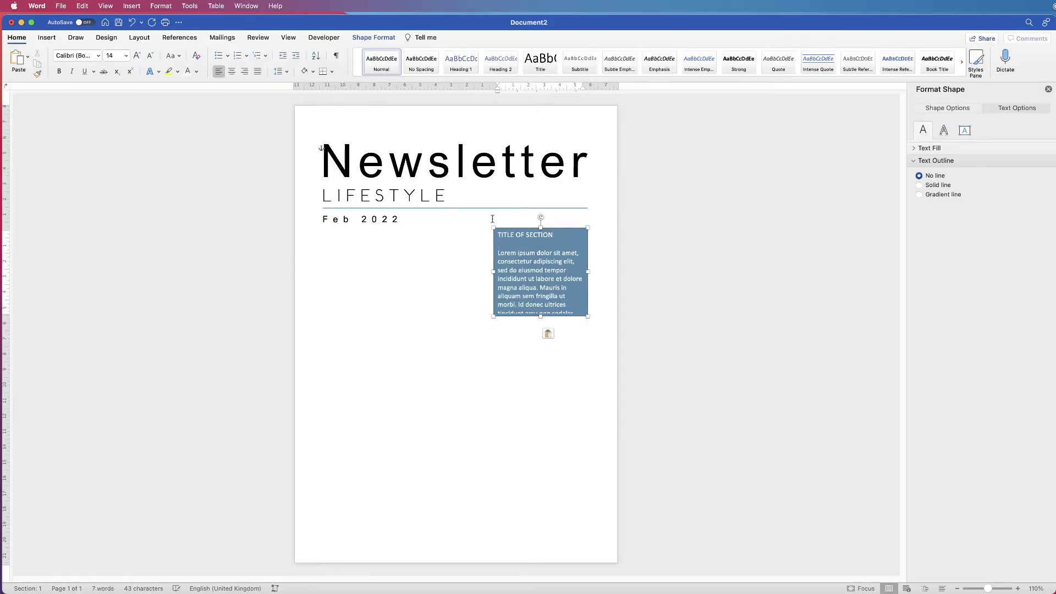
{"action": "left_click_drag", "start_coordinate": [540, 318], "coordinate": [540, 331]}
{"action": "left_click_drag", "start_coordinate": [588, 279], "coordinate": [592, 279]}
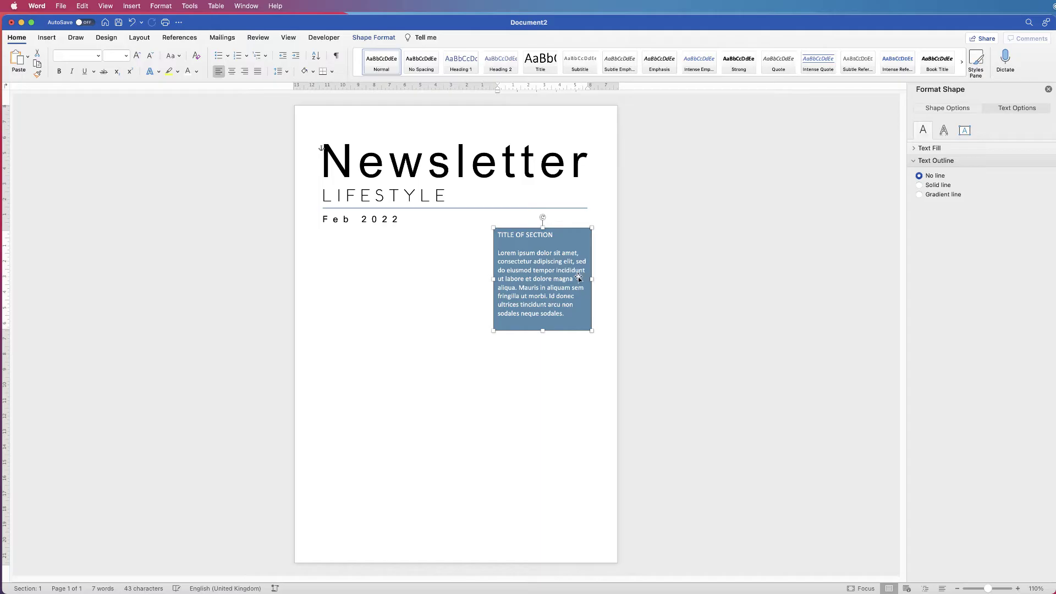
{"action": "left_click_drag", "start_coordinate": [543, 330], "coordinate": [542, 325]}
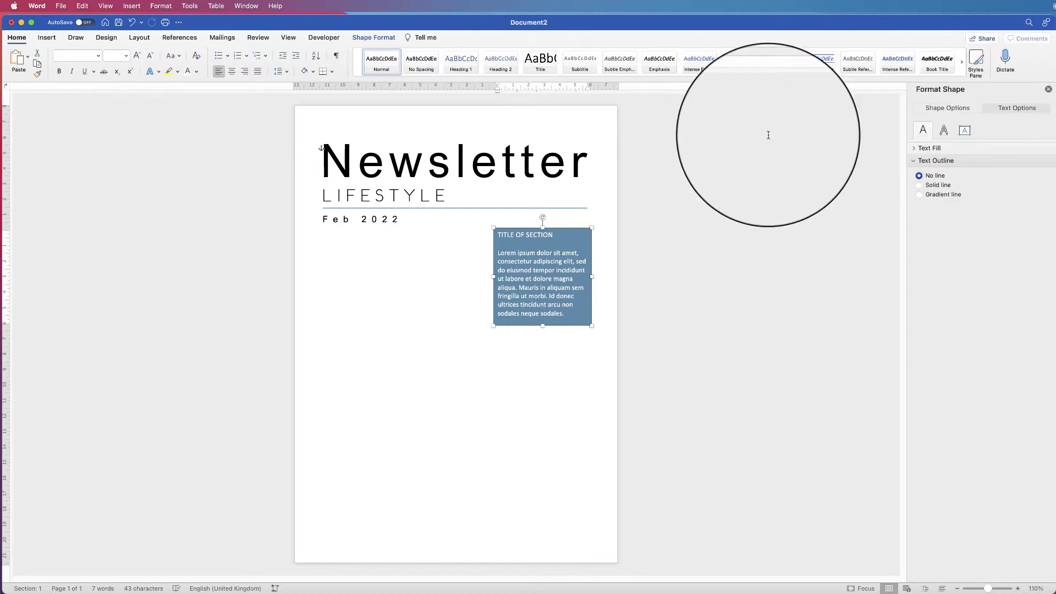
Step: Set the section box's top and bottom inner margins to 0.2 cm
{"action": "left_click", "coordinate": [389, 37]}
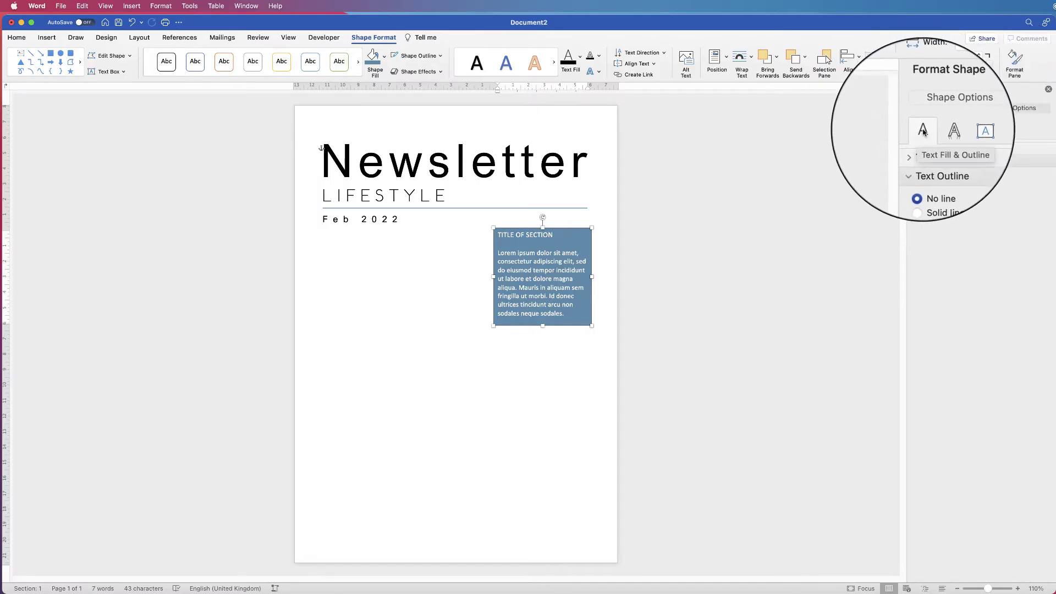
{"action": "left_click", "coordinate": [964, 132]}
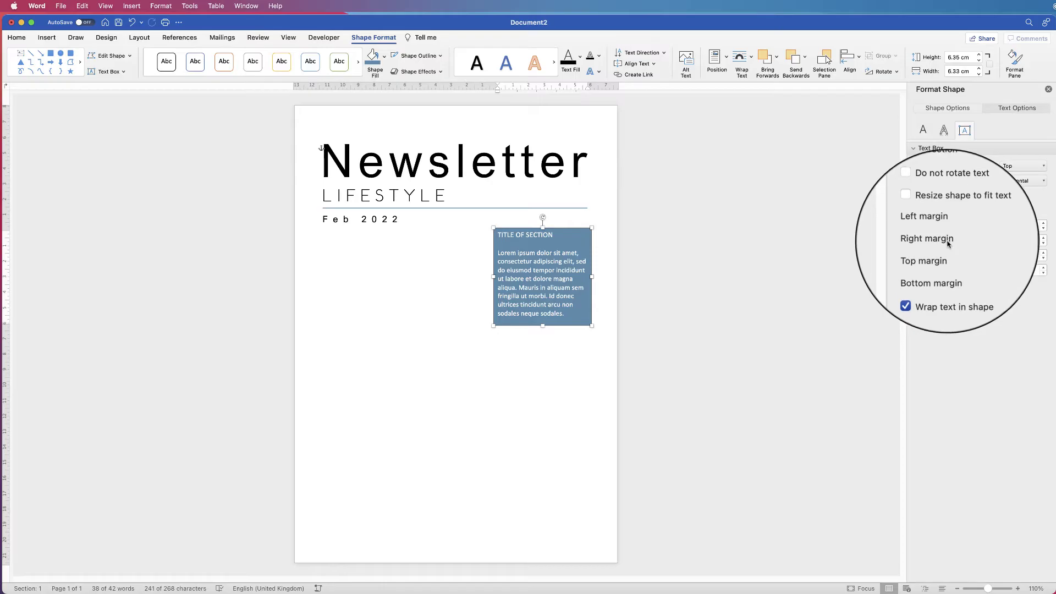
{"action": "left_click", "coordinate": [1017, 255]}
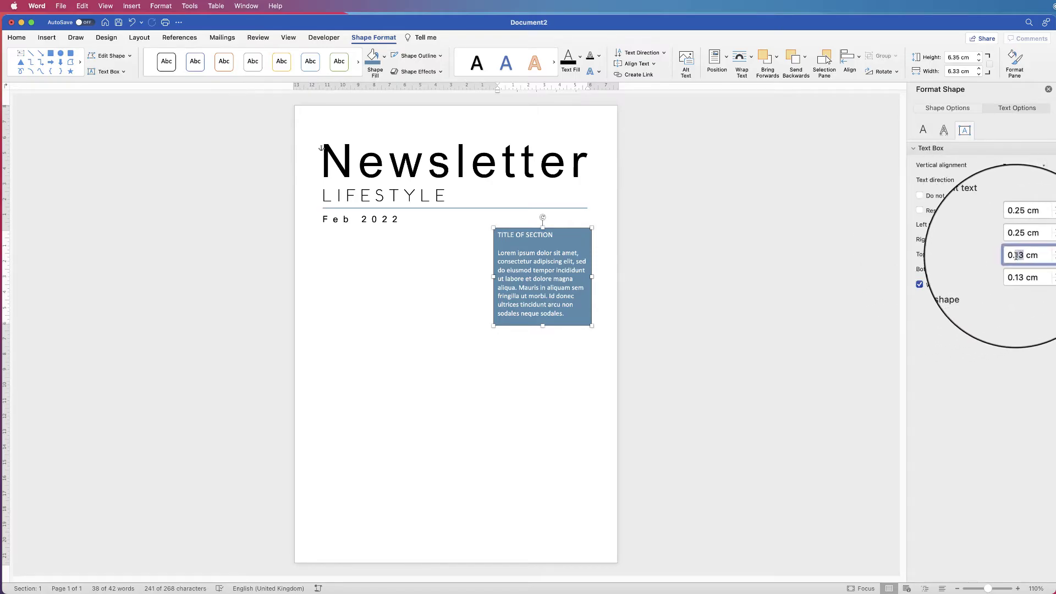
{"action": "key", "text": "BackSpace"}
{"action": "key", "text": "BackSpace"}
{"action": "type", "text": "2"}
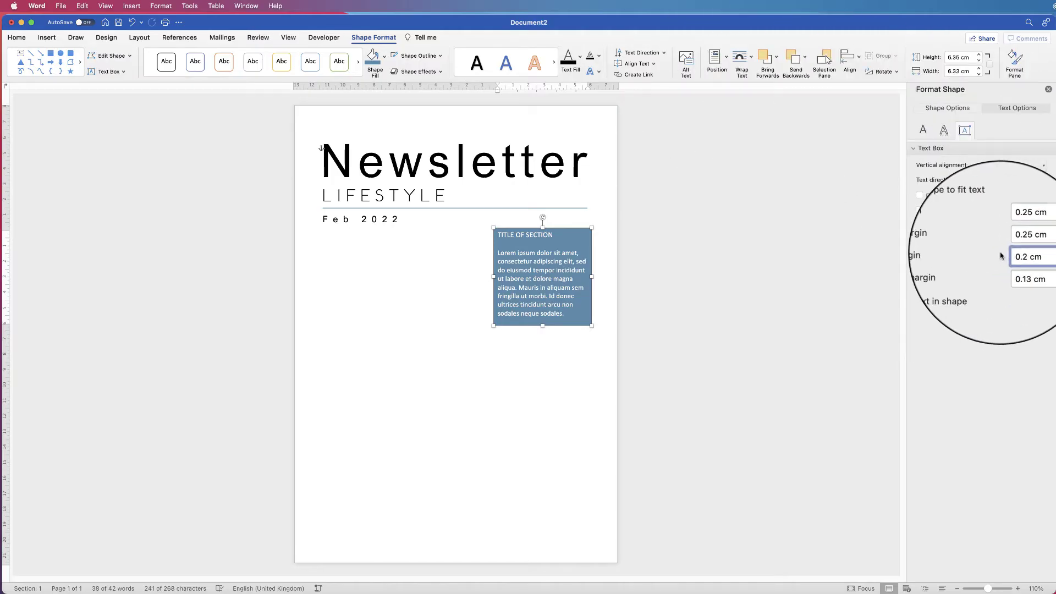
{"action": "key", "text": "Return"}
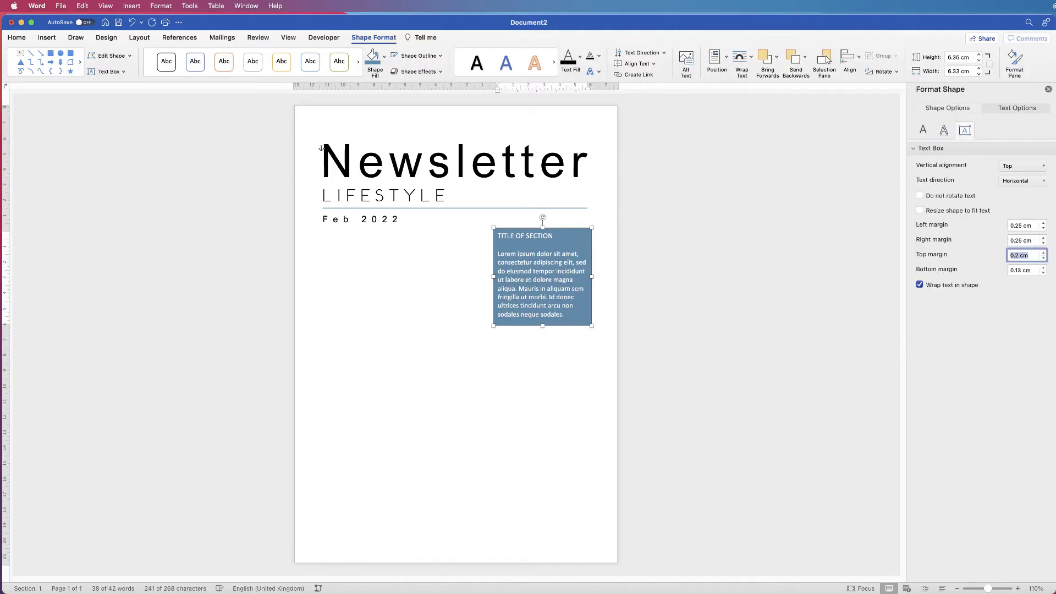
{"action": "key", "text": "Tab"}
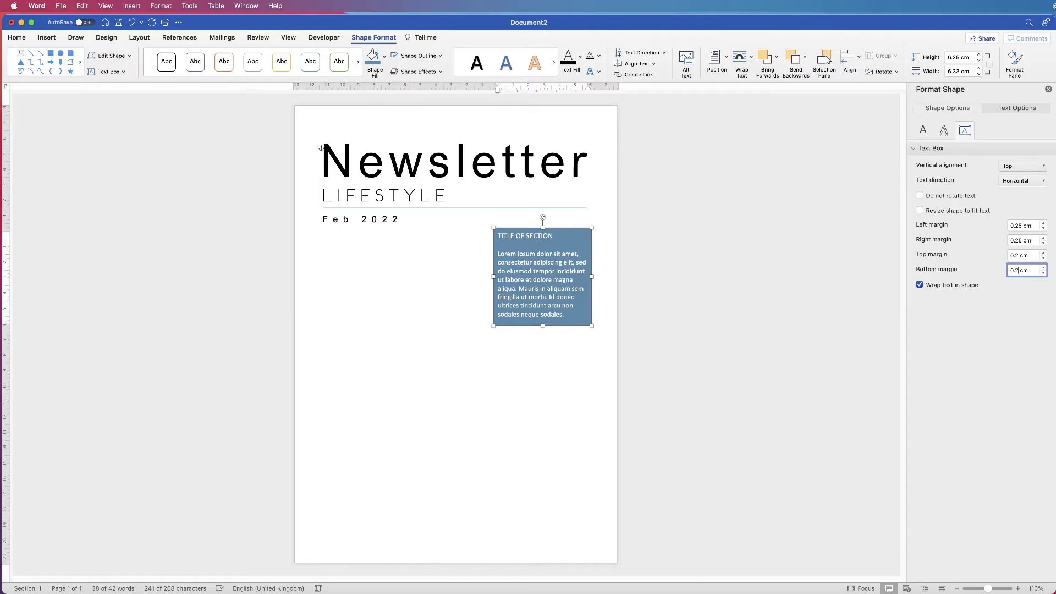
Step: Set the section box's left and right inner margins to 0.5 cm
{"action": "left_click_drag", "start_coordinate": [1022, 225], "coordinate": [1014, 226]}
{"action": "type", "text": "5"}
{"action": "key", "text": "Return"}
{"action": "left_click", "coordinate": [1019, 241]}
{"action": "type", "text": "5"}
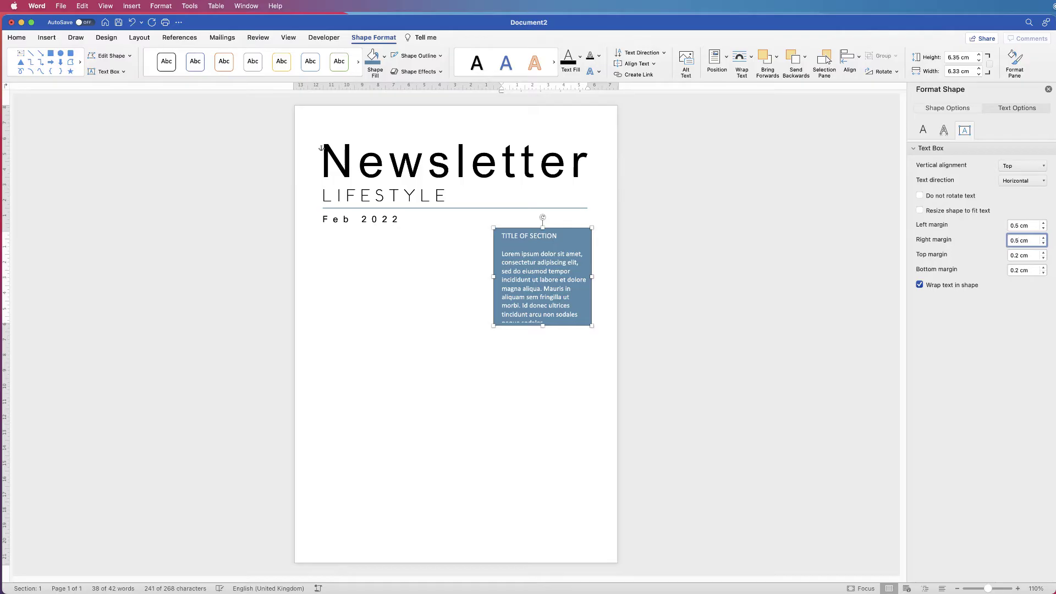
{"action": "key", "text": "Return"}
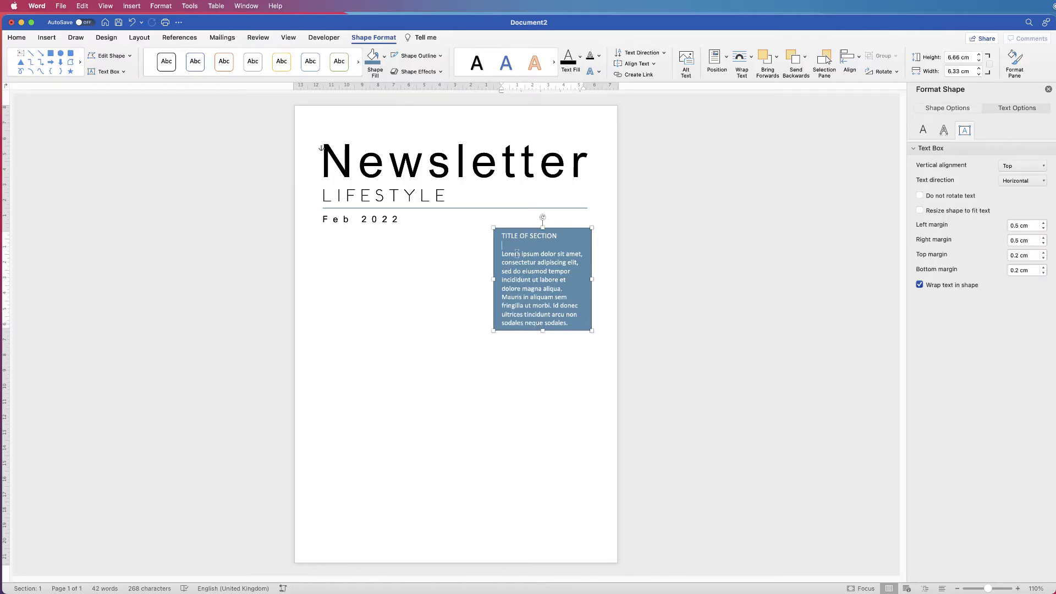
{"action": "left_click", "coordinate": [543, 279]}
Step: Duplicate the blue section box twice, stacking the copies below the original
{"action": "left_click_drag", "start_coordinate": [542, 279], "coordinate": [540, 273]}
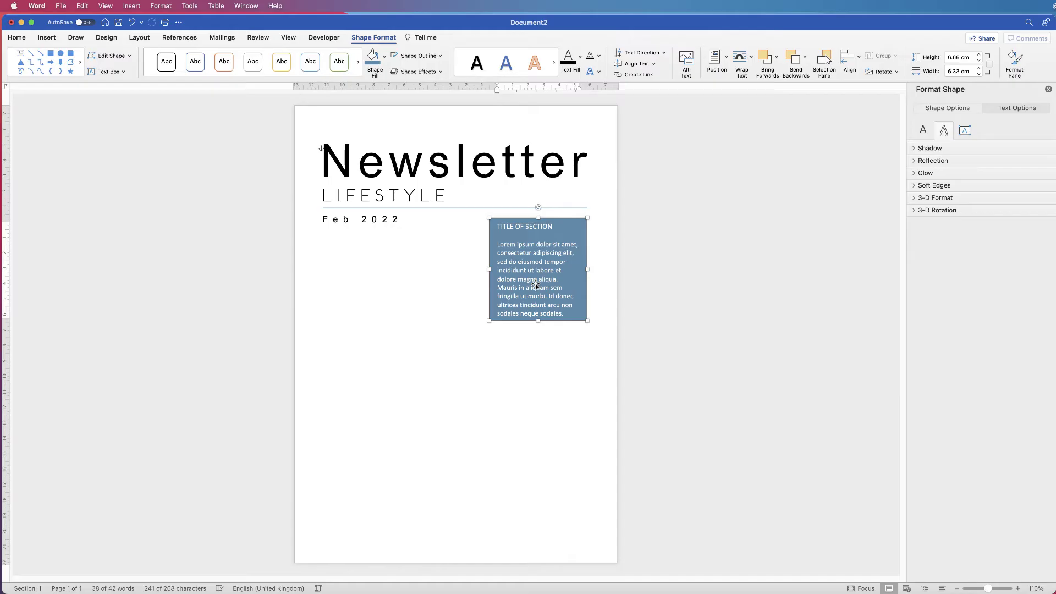
{"action": "left_click_drag", "start_coordinate": [532, 269], "coordinate": [532, 374]}
{"action": "left_click", "coordinate": [533, 452]}
{"action": "left_click", "coordinate": [538, 378]}
{"action": "left_click_drag", "start_coordinate": [539, 377], "coordinate": [538, 478]}
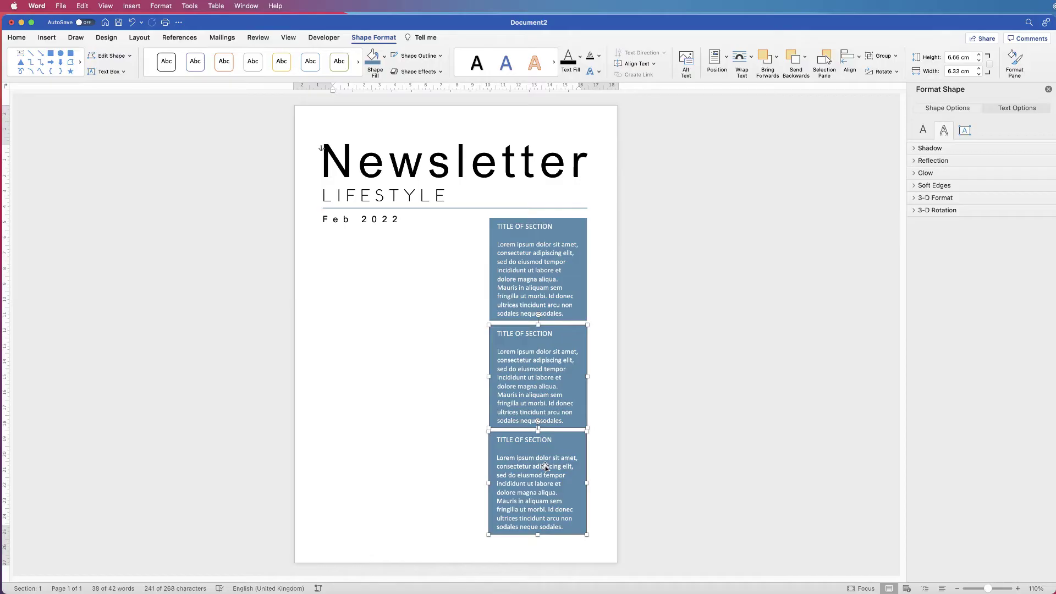
Step: Nudge the three boxes to even out the gaps between them
{"action": "left_click", "coordinate": [456, 470]}
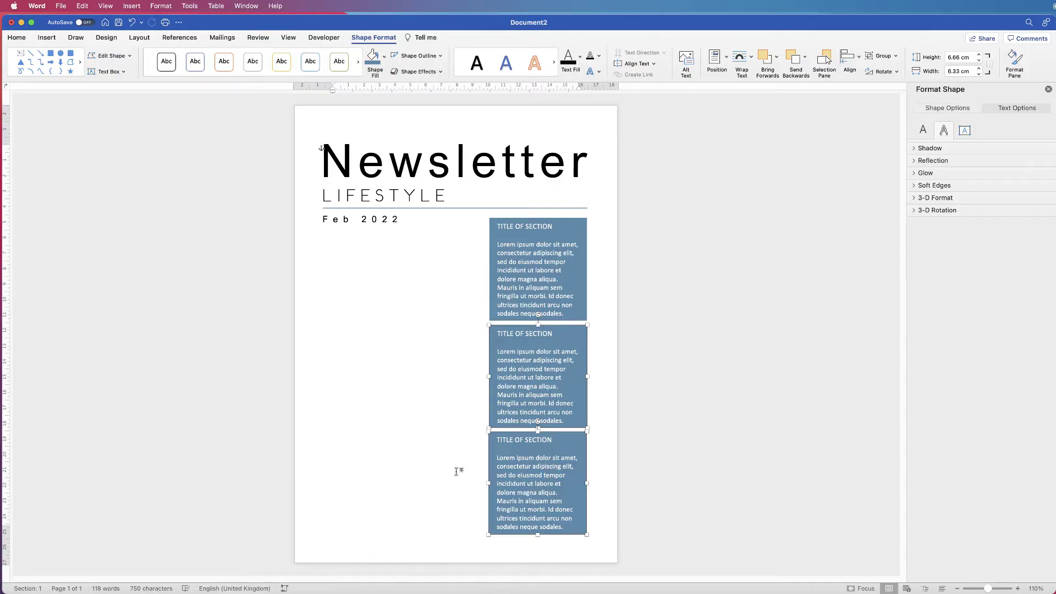
{"action": "left_click", "coordinate": [541, 478]}
{"action": "left_click_drag", "start_coordinate": [539, 479], "coordinate": [540, 493]}
{"action": "left_click_drag", "start_coordinate": [539, 407], "coordinate": [539, 412]}
{"action": "left_click_drag", "start_coordinate": [547, 297], "coordinate": [548, 298]}
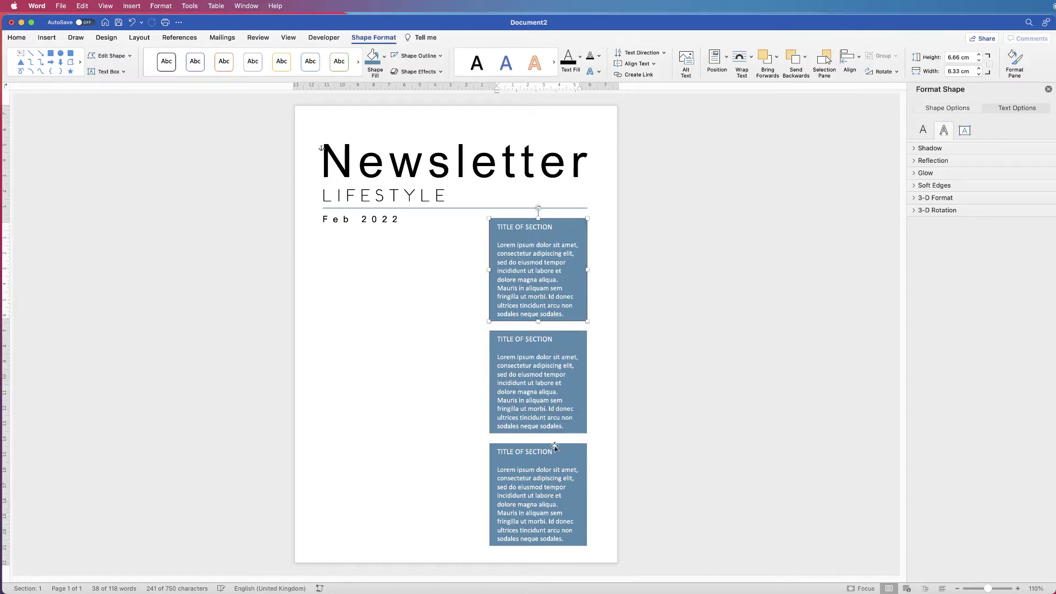
{"action": "left_click", "coordinate": [543, 482]}
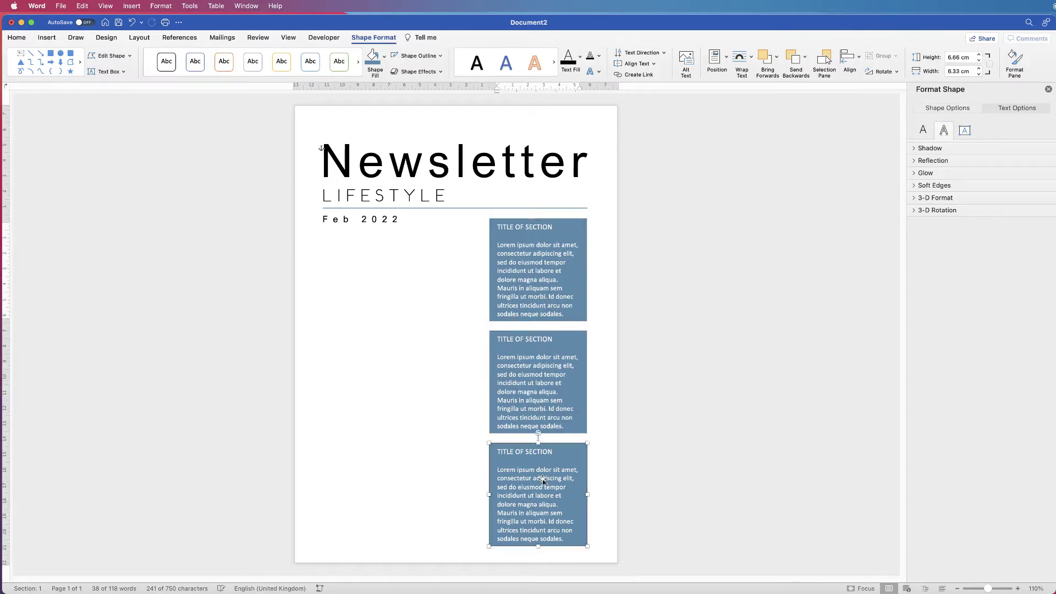
{"action": "left_click", "coordinate": [537, 385], "text": "shift"}
Step: Distribute the three section boxes vertically and align their centres
{"action": "left_click", "coordinate": [535, 288], "text": "shift"}
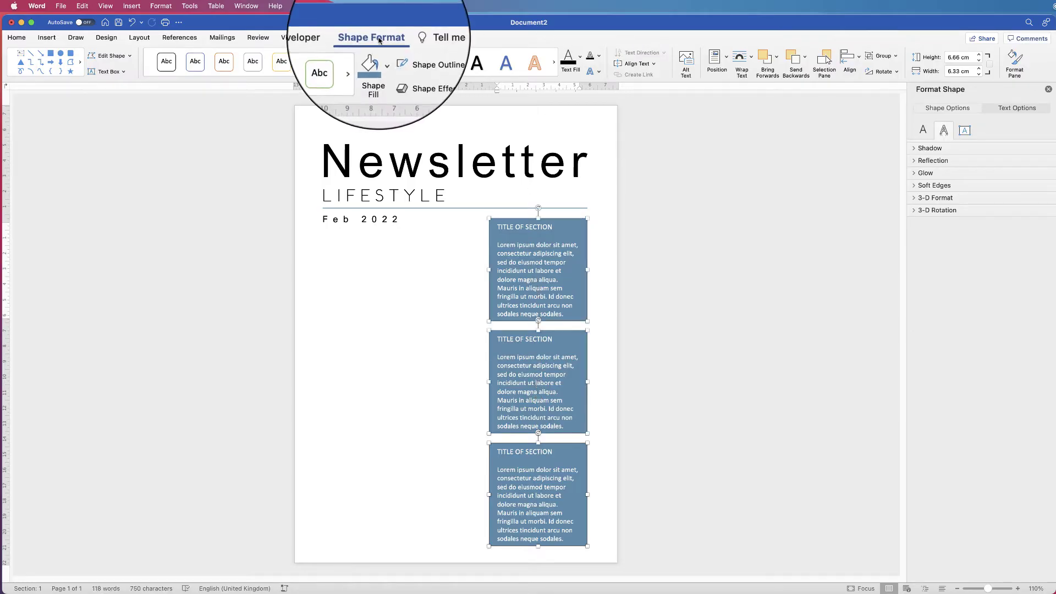
{"action": "left_click", "coordinate": [847, 57]}
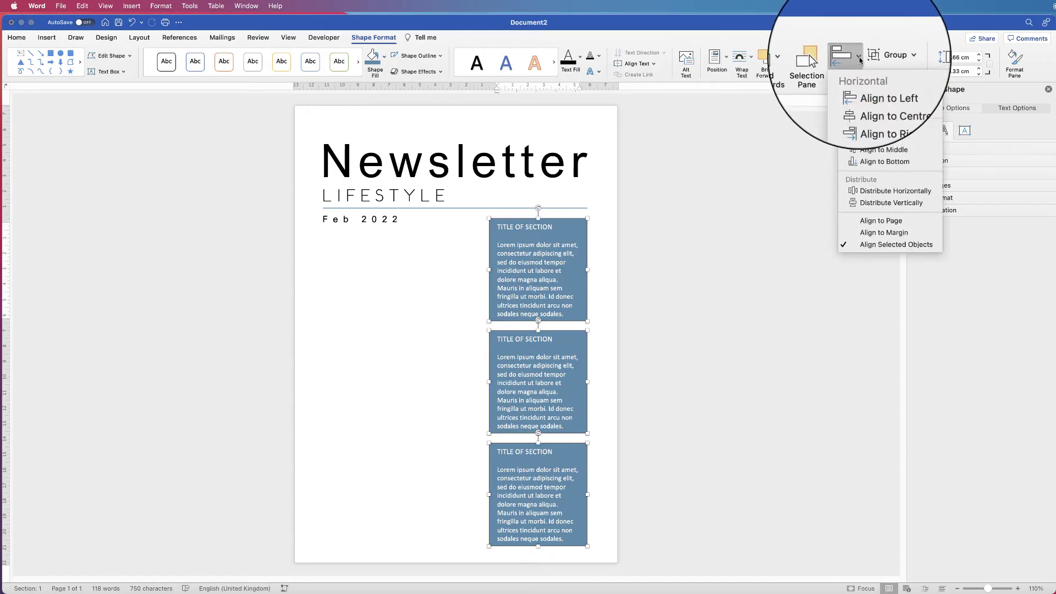
{"action": "left_click", "coordinate": [869, 203]}
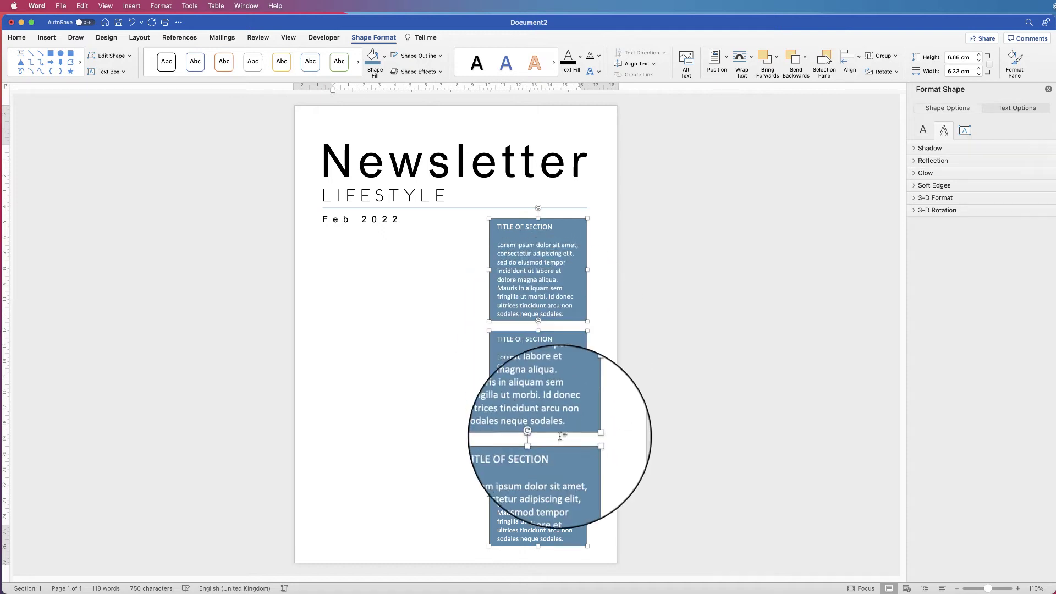
{"action": "left_click", "coordinate": [842, 58]}
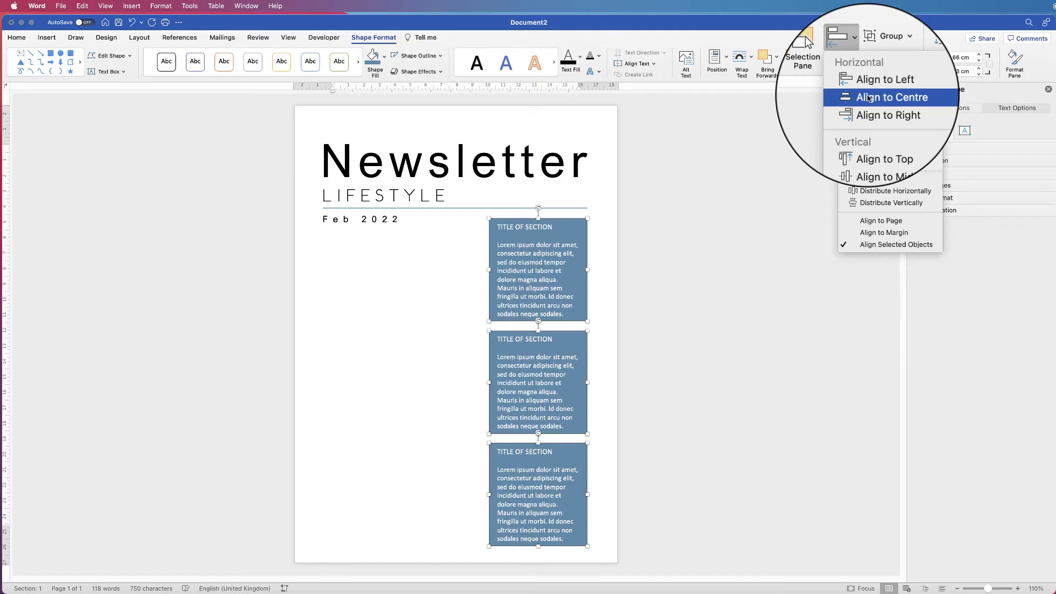
{"action": "left_click", "coordinate": [869, 98]}
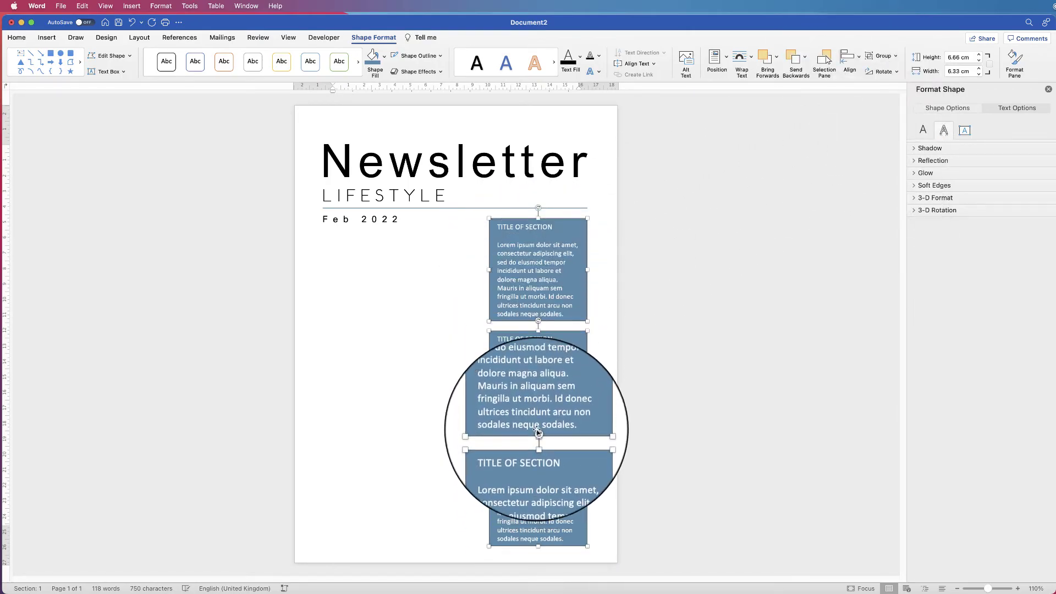
Step: Group the three section boxes into one object
{"action": "left_click", "coordinate": [895, 56]}
{"action": "left_click", "coordinate": [885, 68]}
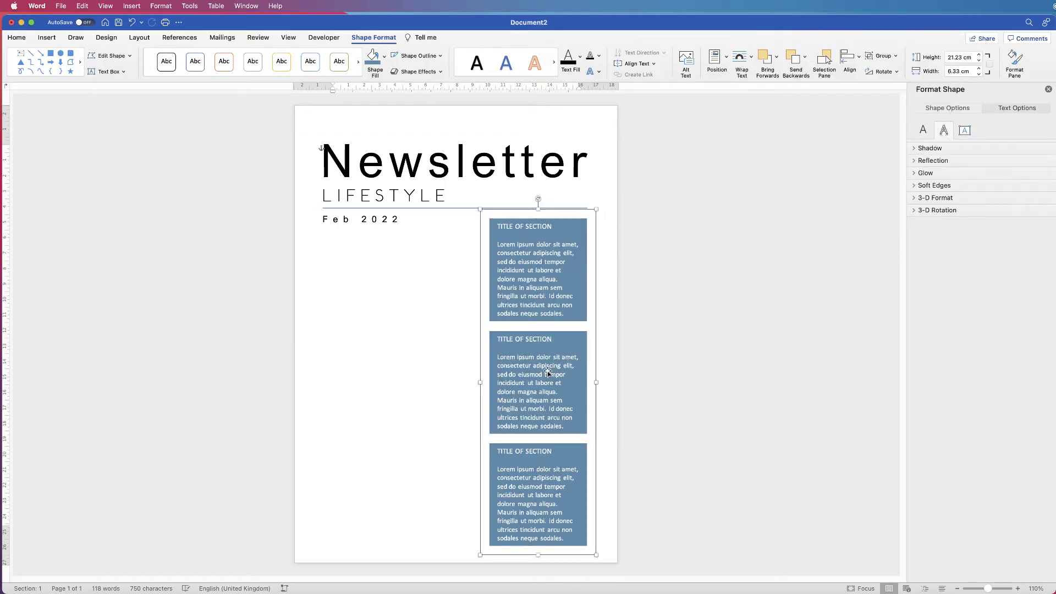
{"action": "mouse_move", "coordinate": [546, 373]}
{"action": "left_mouse_down"}
{"action": "mouse_move", "coordinate": [538, 362]}
{"action": "mouse_move", "coordinate": [546, 372]}
{"action": "left_mouse_up"}
{"action": "left_click", "coordinate": [372, 340]}
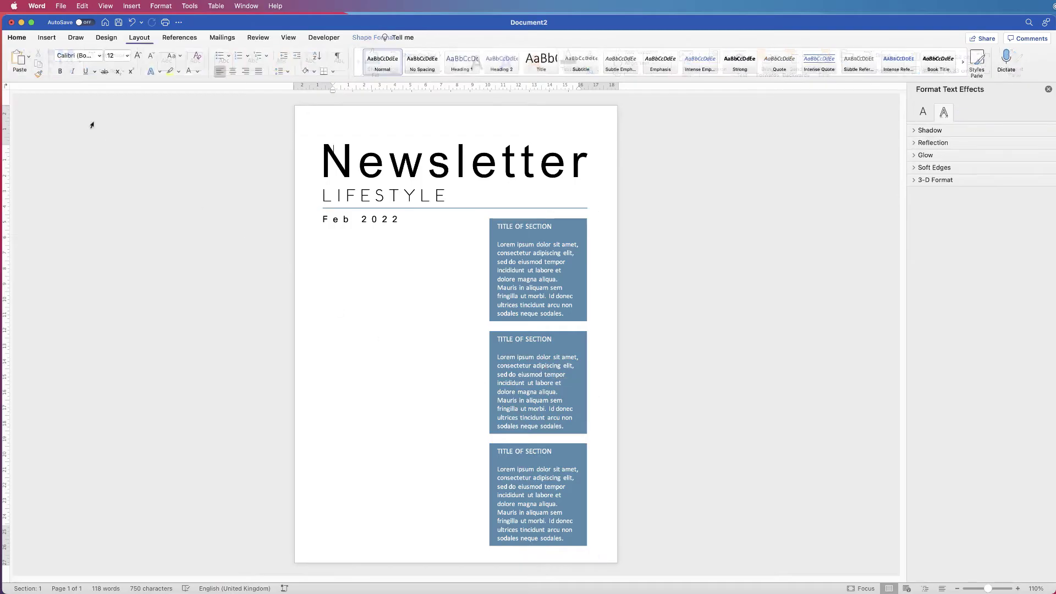
Step: Insert a stock photo of three people with tablets
{"action": "left_click", "coordinate": [47, 37]}
{"action": "left_click", "coordinate": [135, 58]}
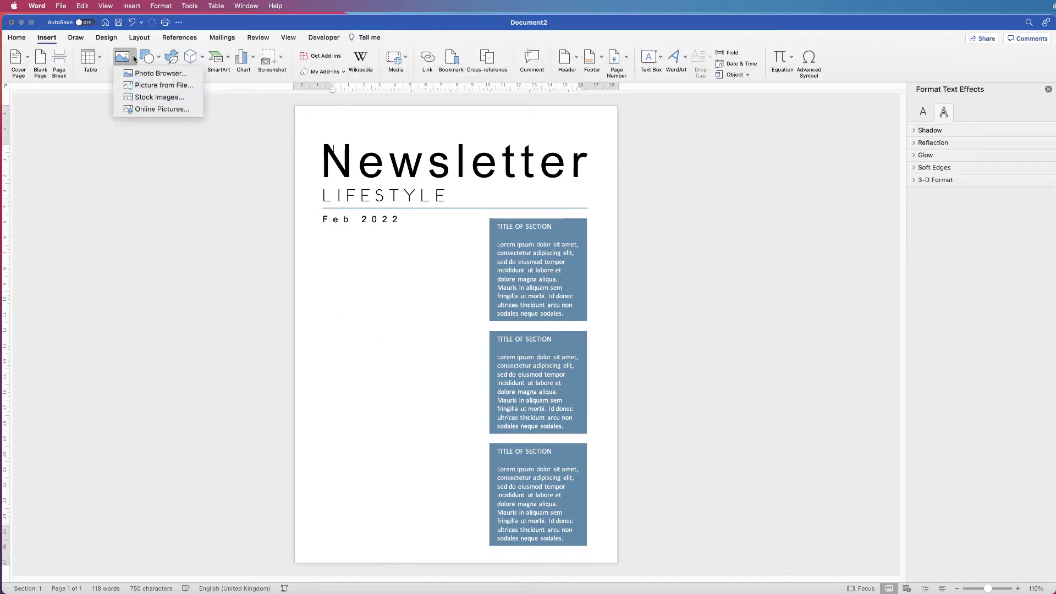
{"action": "left_click", "coordinate": [147, 98]}
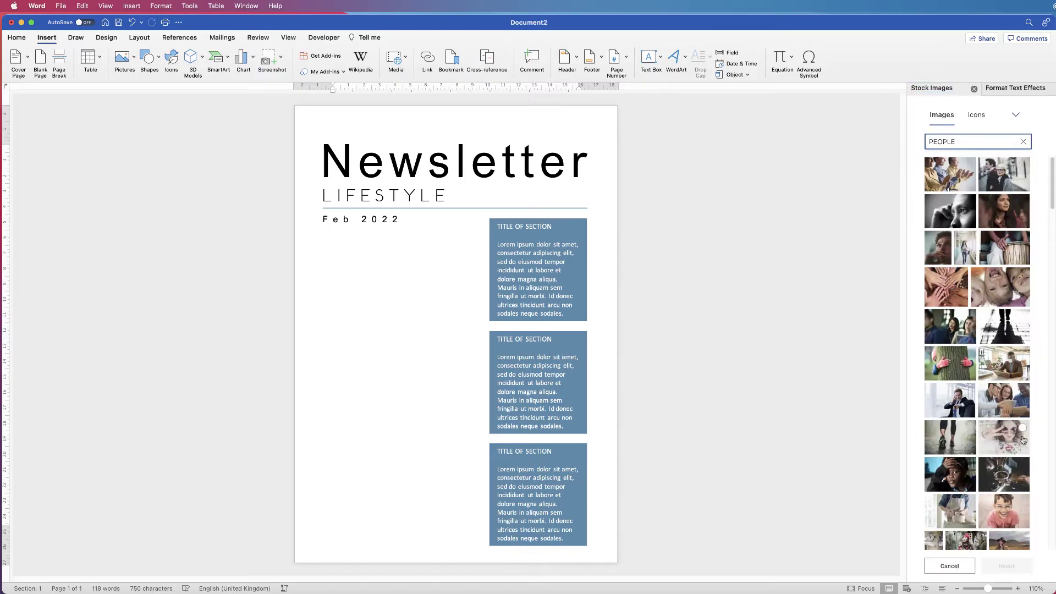
{"action": "left_click", "coordinate": [1022, 391]}
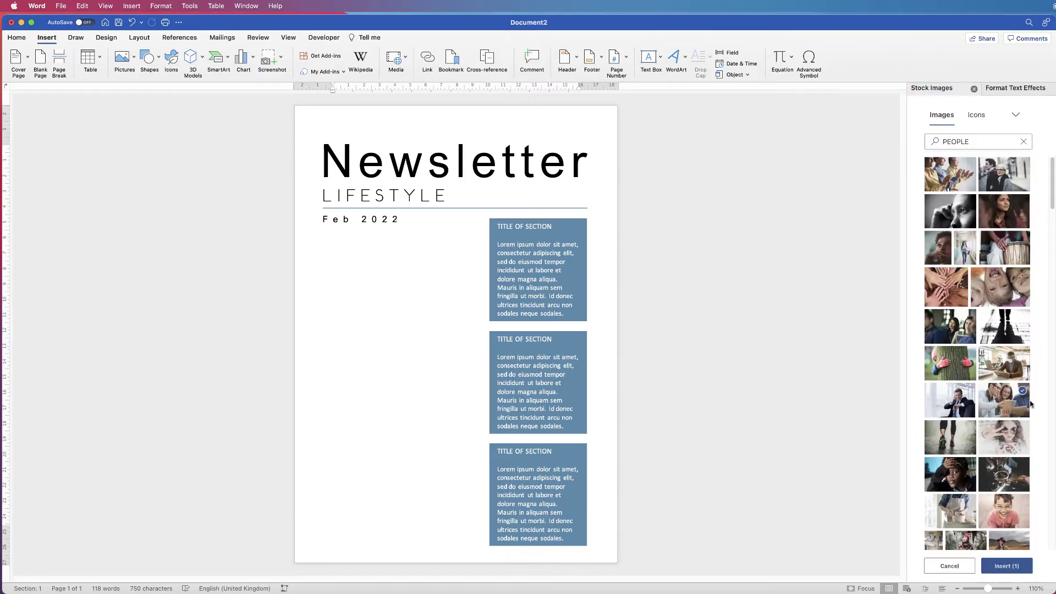
{"action": "left_click", "coordinate": [1027, 562]}
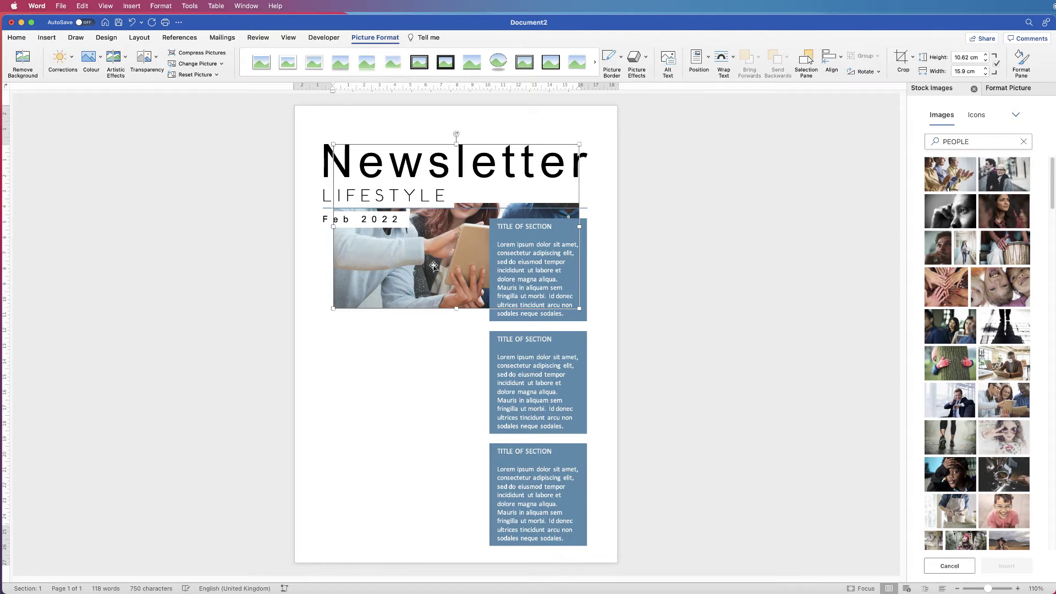
Step: Set the photo's text wrapping to In Front of Text
{"action": "right_click", "coordinate": [433, 246]}
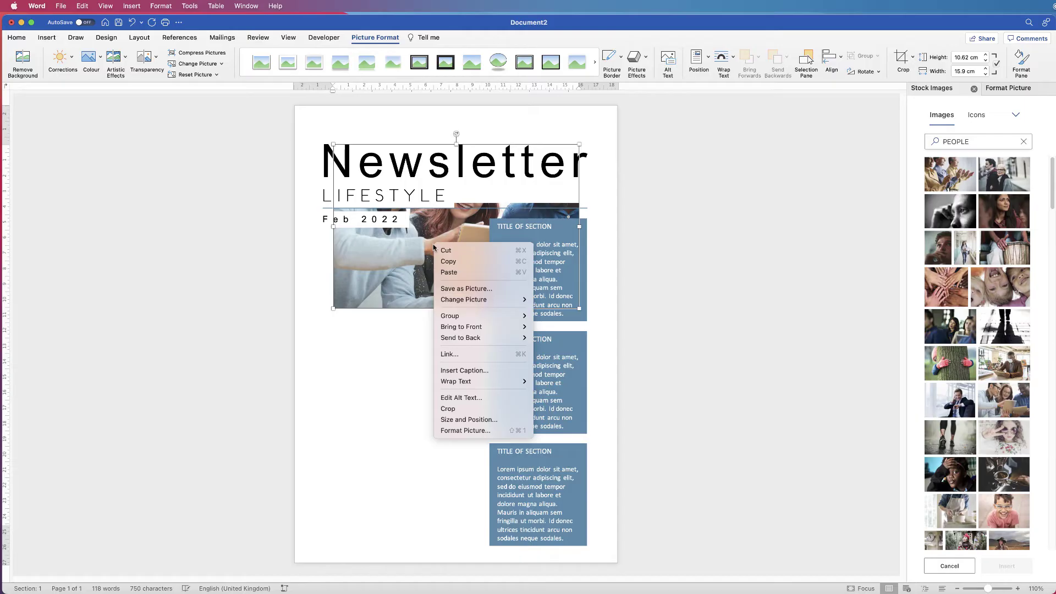
{"action": "mouse_move", "coordinate": [532, 384]}
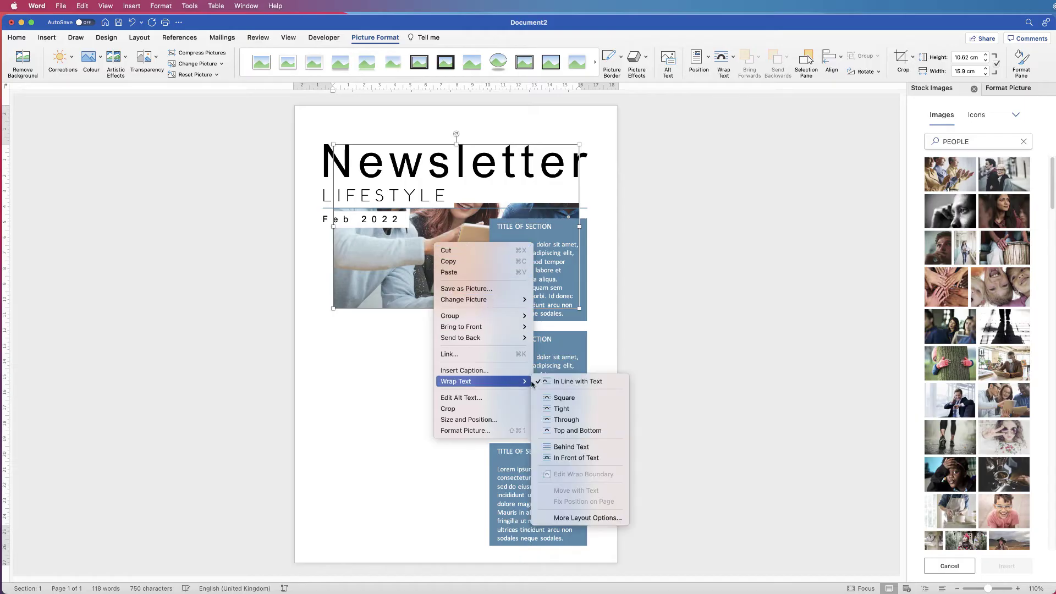
{"action": "left_click", "coordinate": [578, 458]}
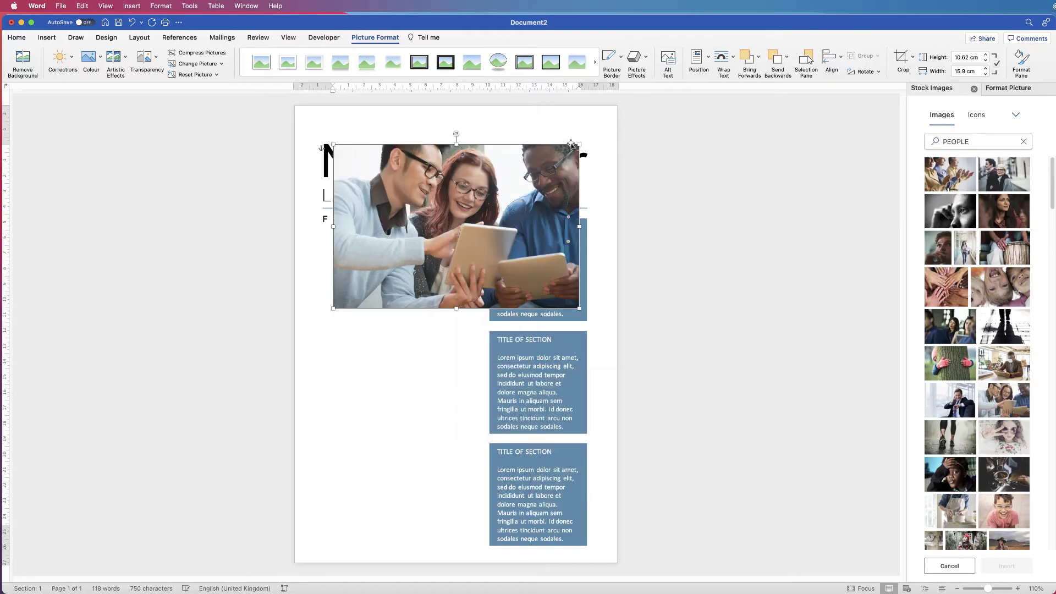
Step: Resize the people photo to 10.16 × 6.78 cm and move it under the Feb 2022 date
{"action": "left_click_drag", "start_coordinate": [578, 144], "coordinate": [491, 203]}
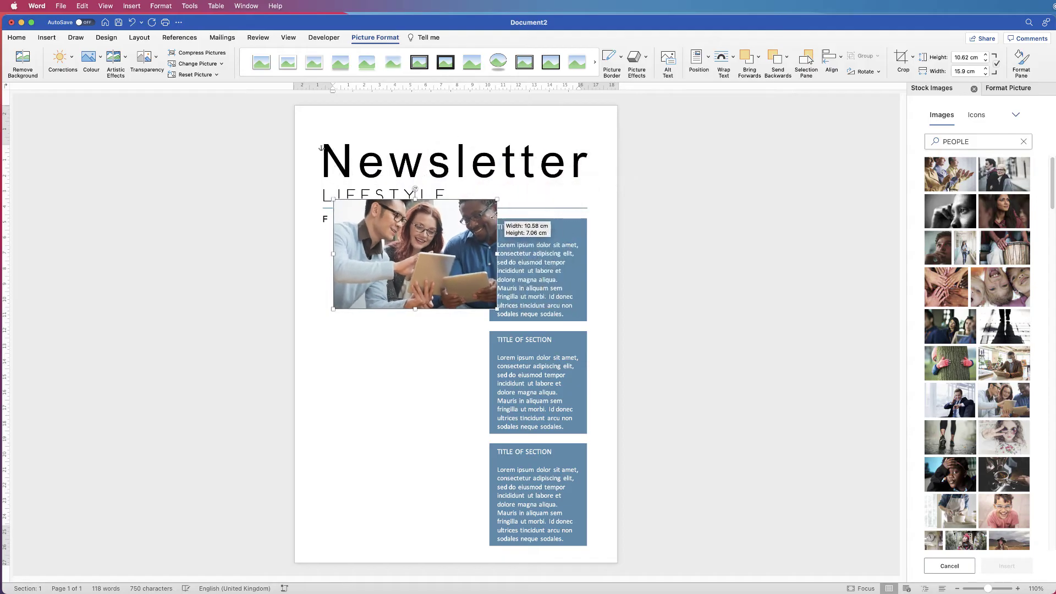
{"action": "left_click_drag", "start_coordinate": [435, 261], "coordinate": [424, 286]}
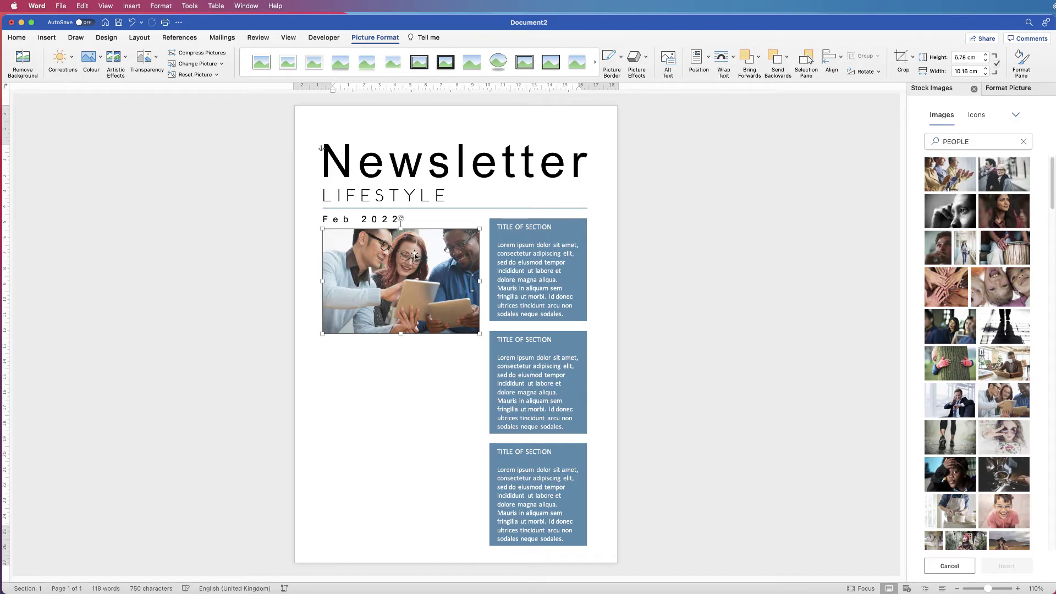
{"action": "left_click", "coordinate": [529, 255]}
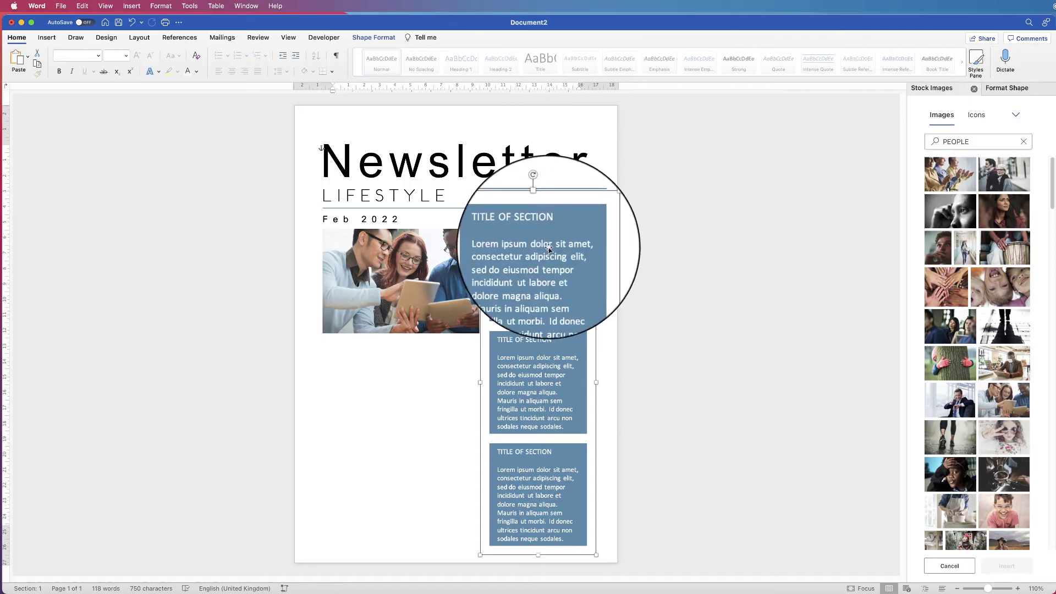
Step: Ungroup the three blue section boxes
{"action": "left_click", "coordinate": [374, 37]}
{"action": "left_click", "coordinate": [880, 55]}
{"action": "left_click", "coordinate": [892, 85]}
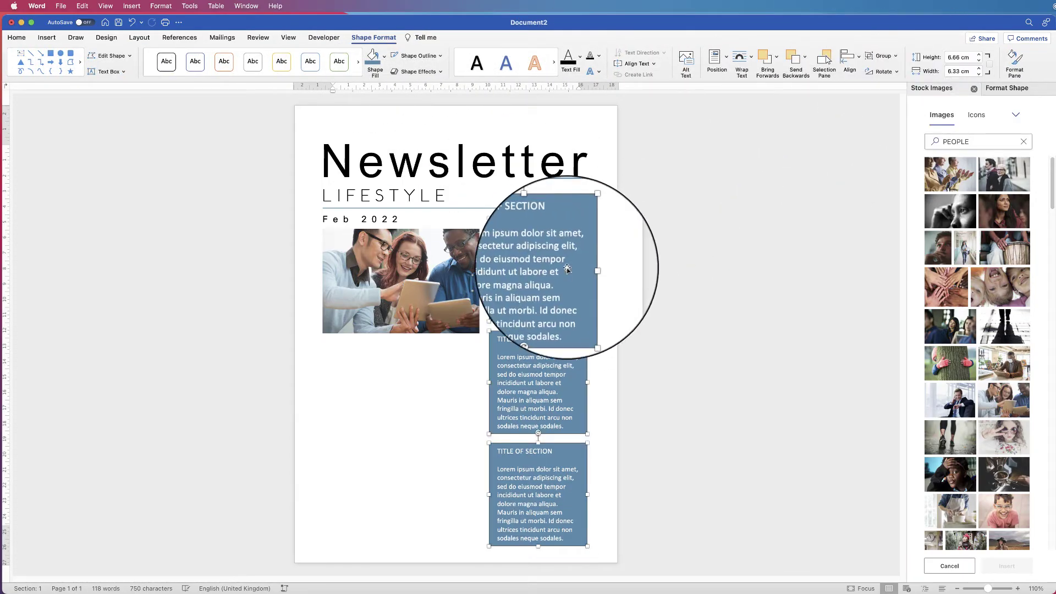
{"action": "left_click", "coordinate": [466, 356]}
Step: Move the first section box down and top-align it with the people photo
{"action": "left_click", "coordinate": [549, 269]}
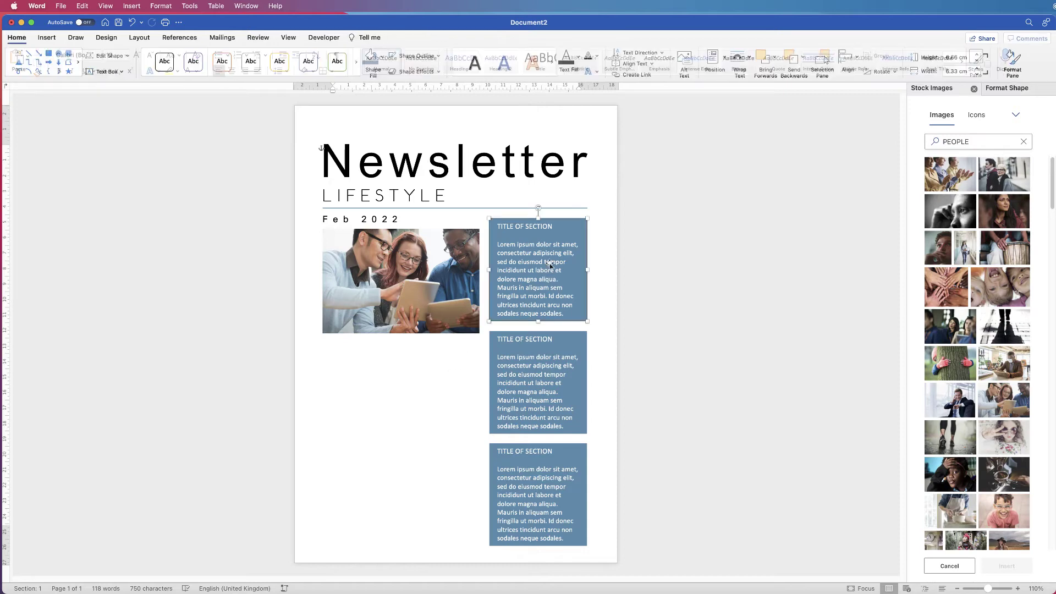
{"action": "left_click_drag", "start_coordinate": [549, 270], "coordinate": [554, 392]}
{"action": "left_click", "coordinate": [546, 290]}
{"action": "left_click_drag", "start_coordinate": [546, 291], "coordinate": [546, 290]}
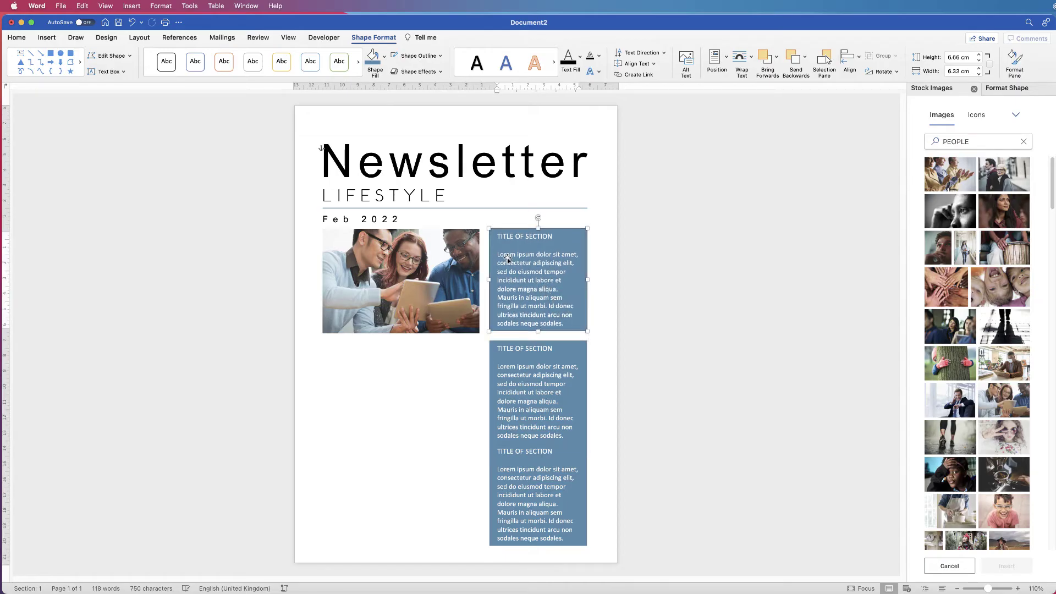
{"action": "left_click", "coordinate": [419, 268], "text": "shift"}
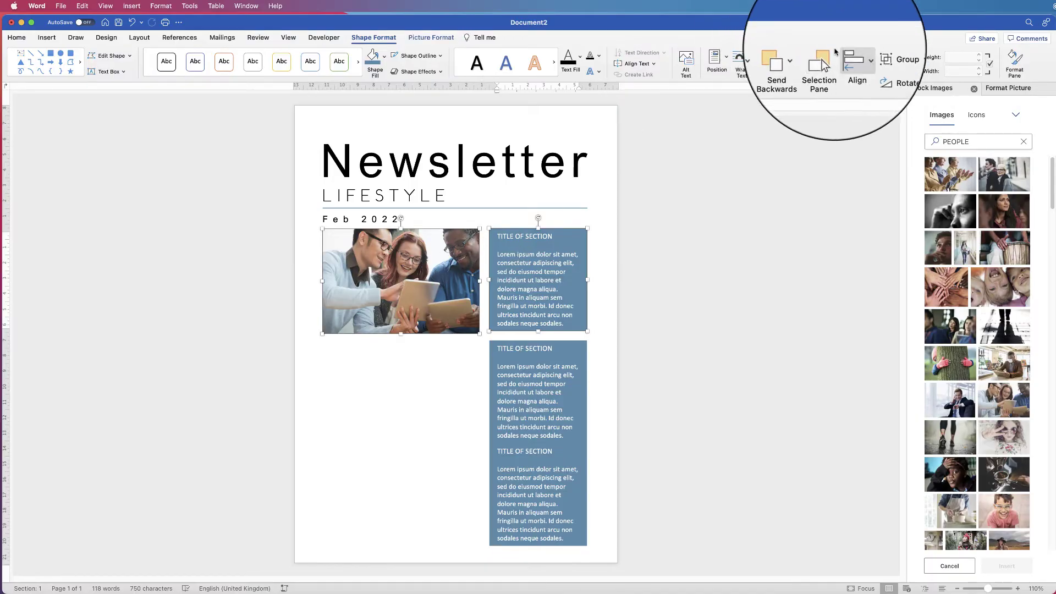
{"action": "left_click", "coordinate": [850, 62]}
{"action": "left_click", "coordinate": [873, 137]}
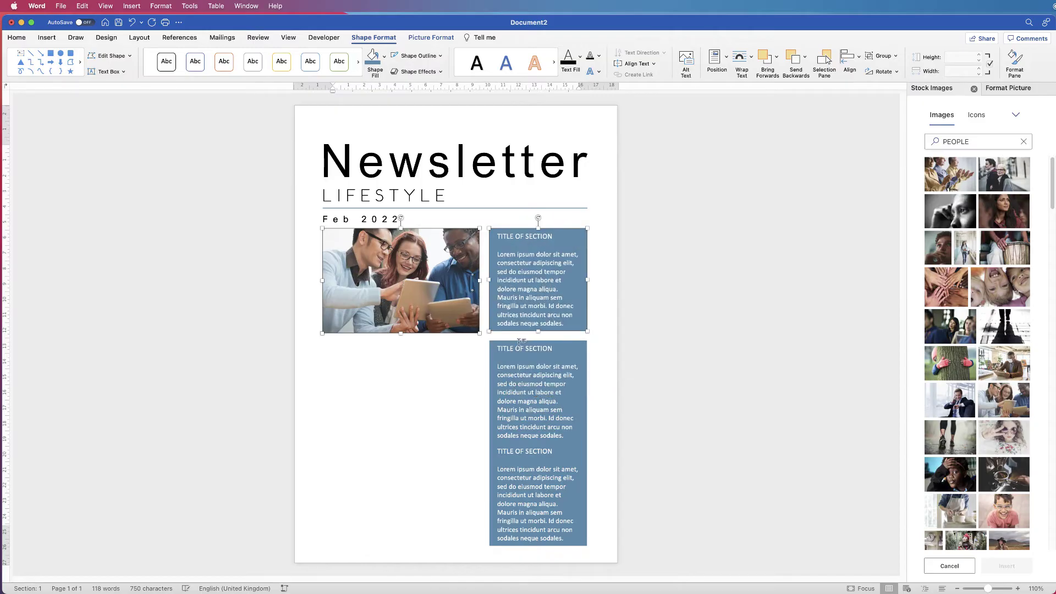
Step: Nudge the lower section box into place and distribute all three boxes vertically
{"action": "left_click", "coordinate": [537, 381]}
{"action": "left_click_drag", "start_coordinate": [552, 491], "coordinate": [553, 496]}
{"action": "left_click", "coordinate": [537, 374], "text": "shift"}
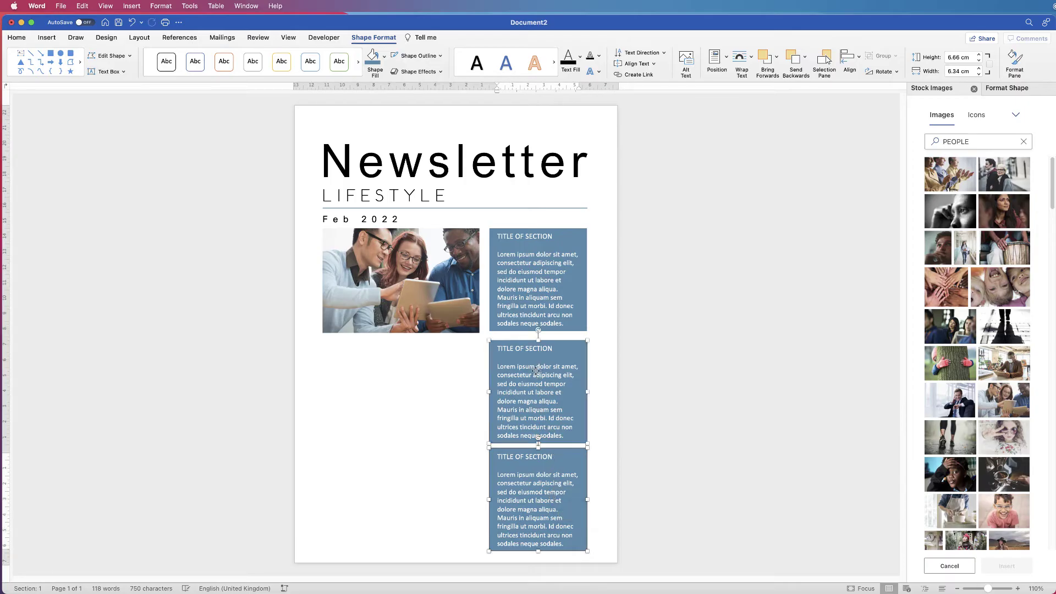
{"action": "left_click", "coordinate": [544, 303], "text": "shift"}
{"action": "left_click", "coordinate": [849, 57]}
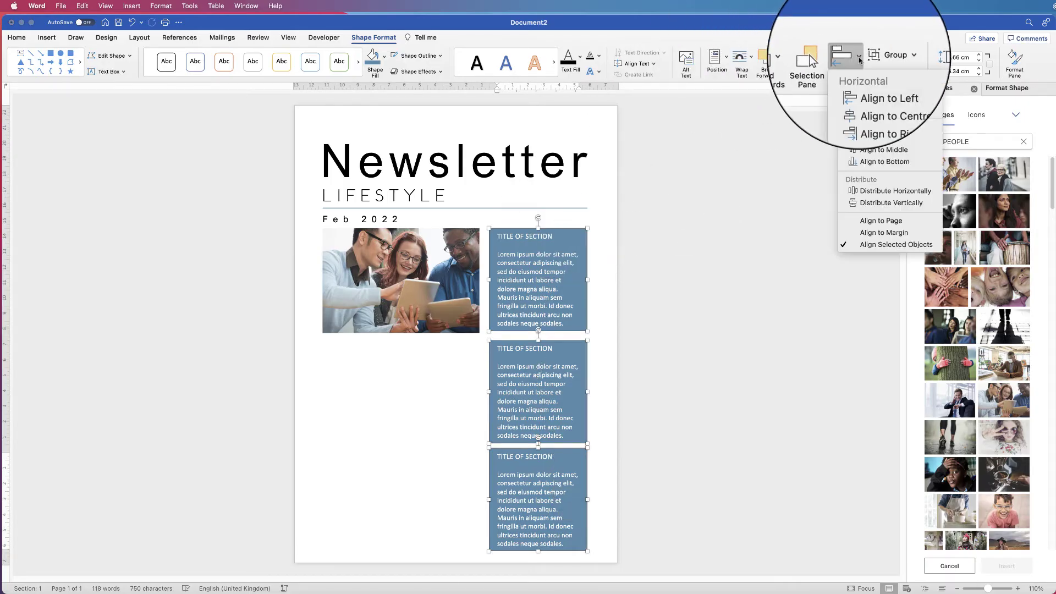
{"action": "left_click", "coordinate": [876, 202]}
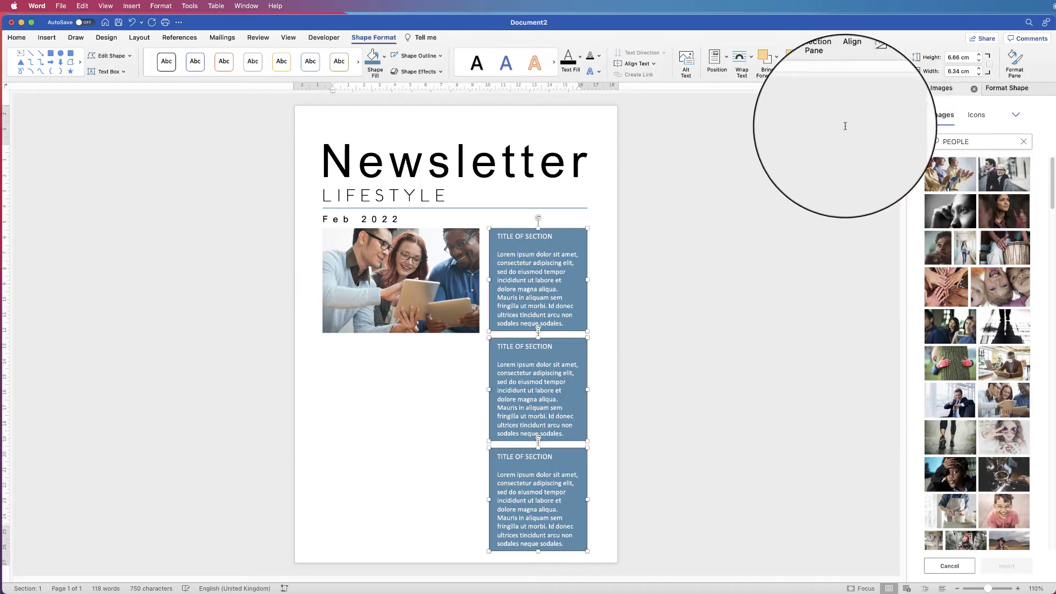
Step: Centre-align the three section boxes and group them into one object
{"action": "left_click", "coordinate": [848, 56]}
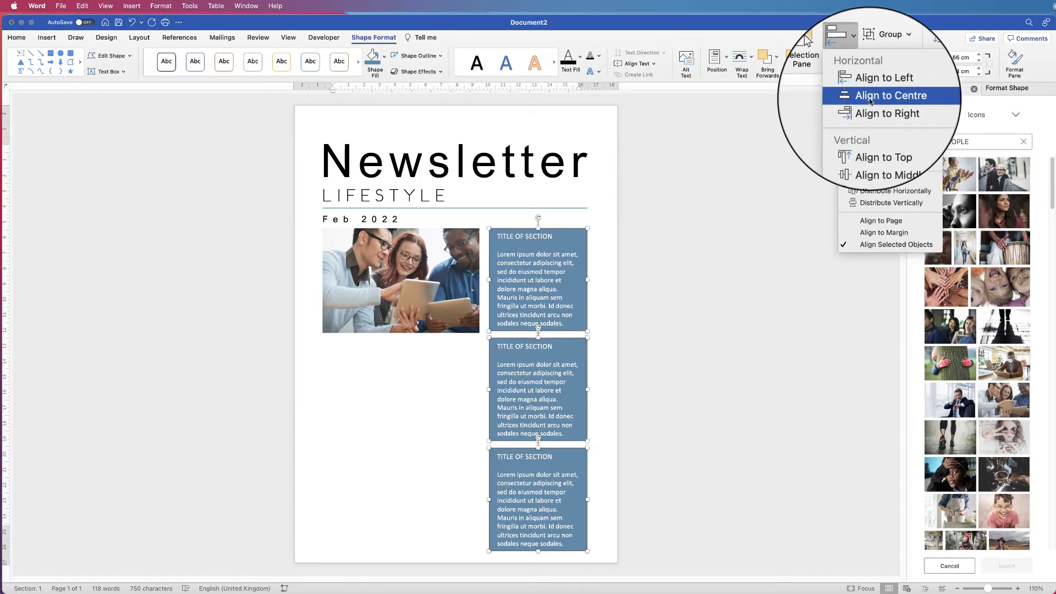
{"action": "left_click", "coordinate": [866, 97]}
{"action": "left_click", "coordinate": [878, 56]}
{"action": "left_click", "coordinate": [894, 68]}
{"action": "left_click", "coordinate": [415, 435]}
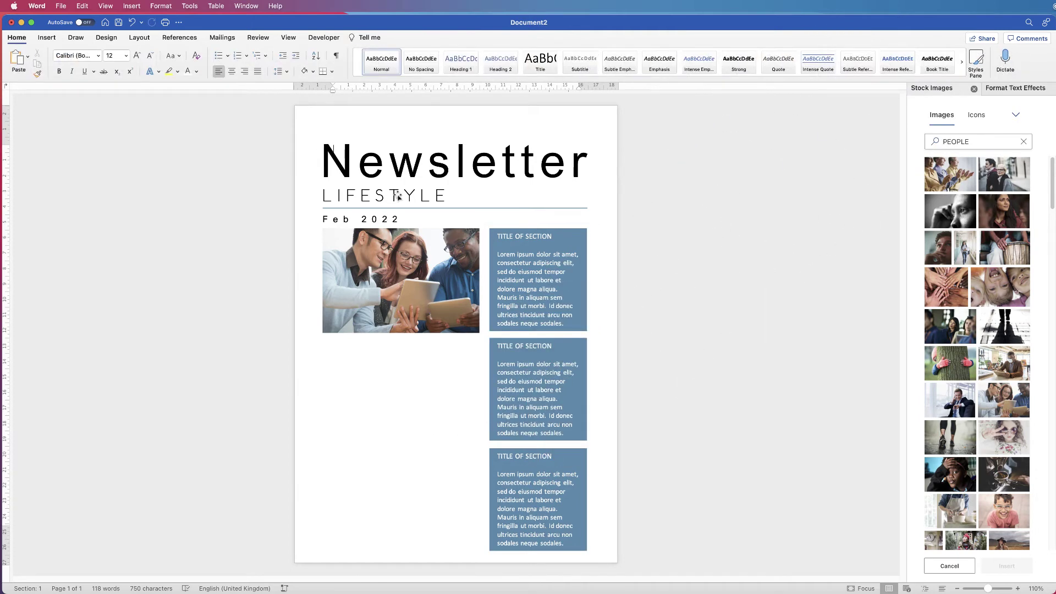
Step: Copy the LIFESTYLE box below the photo and retype it as 'Article title'
{"action": "left_click", "coordinate": [395, 196]}
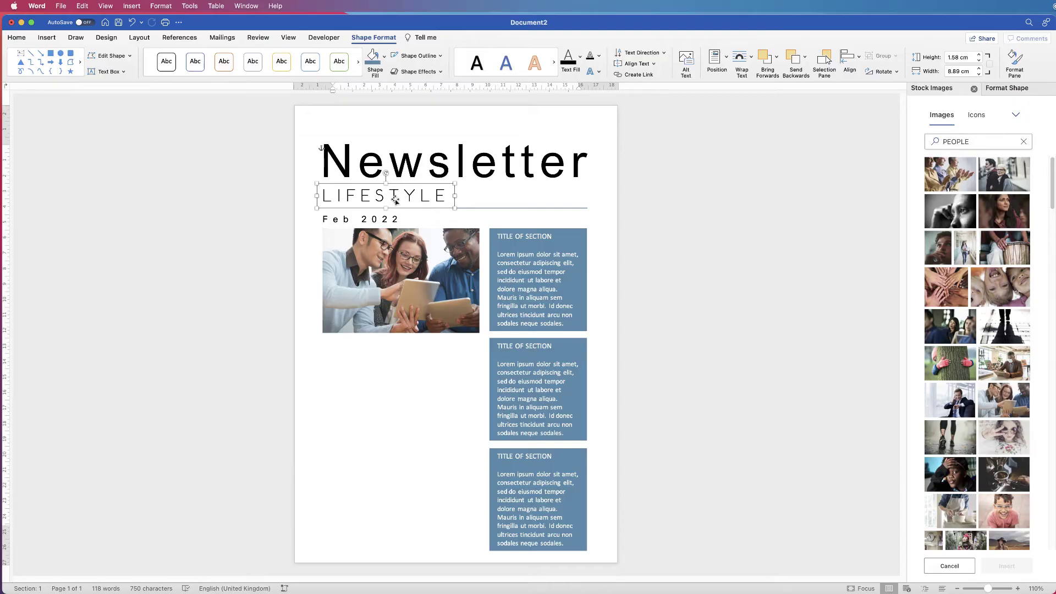
{"action": "left_click_drag", "start_coordinate": [397, 197], "coordinate": [324, 361]}
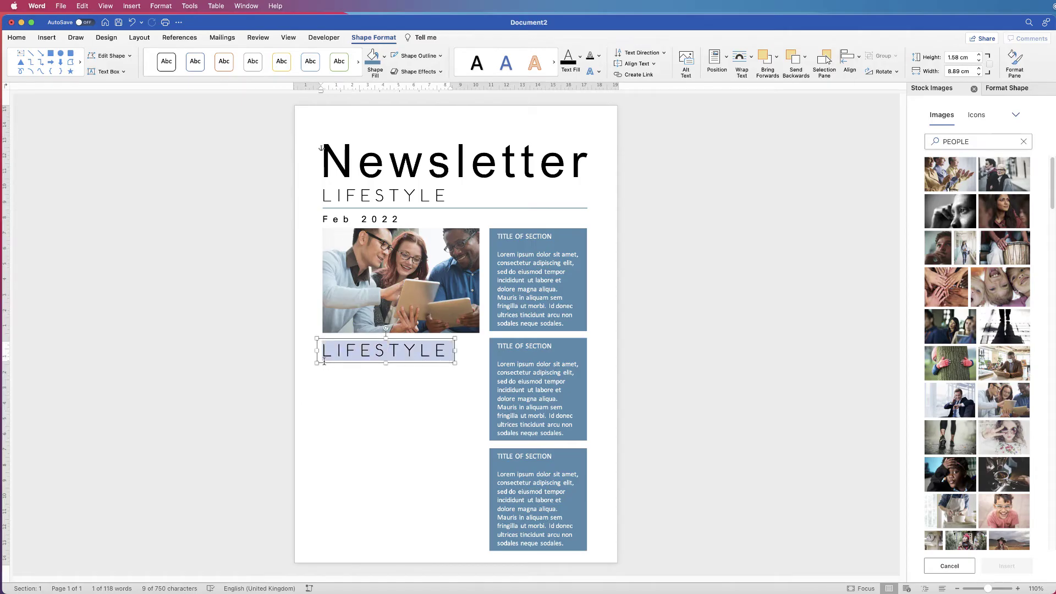
{"action": "type", "text": "a"}
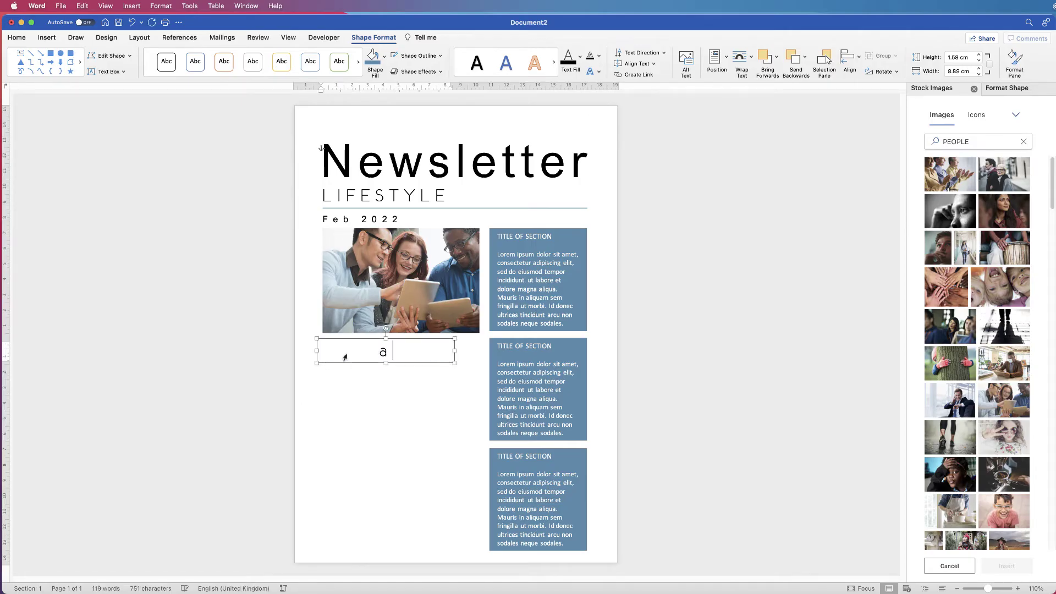
{"action": "type", "text": "rticle t"}
{"action": "key", "text": "BackSpace"}
{"action": "key", "text": "BackSpace"}
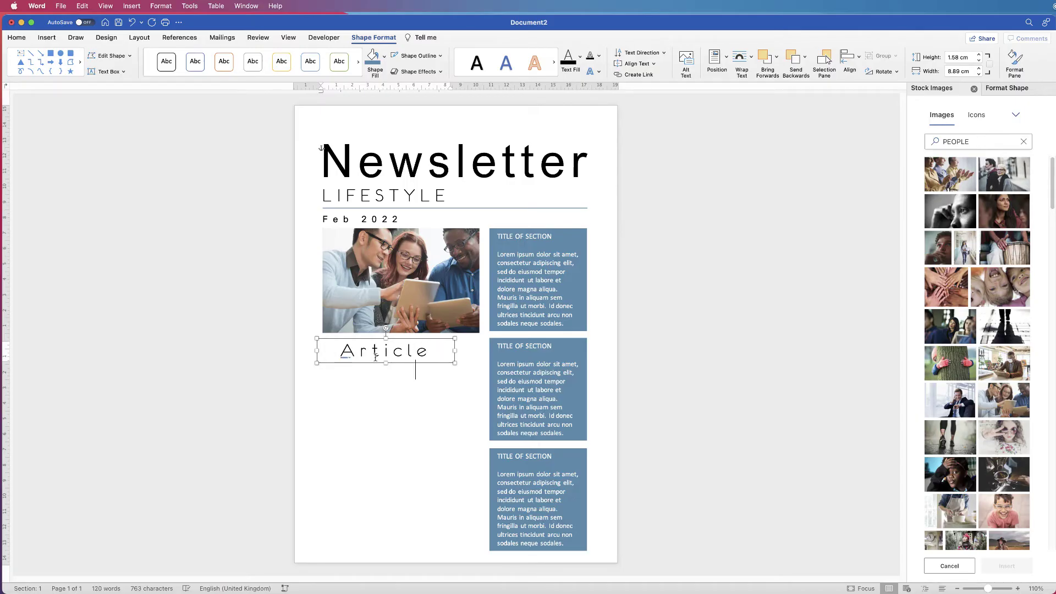
{"action": "left_click", "coordinate": [344, 402]}
{"action": "left_click", "coordinate": [356, 353]}
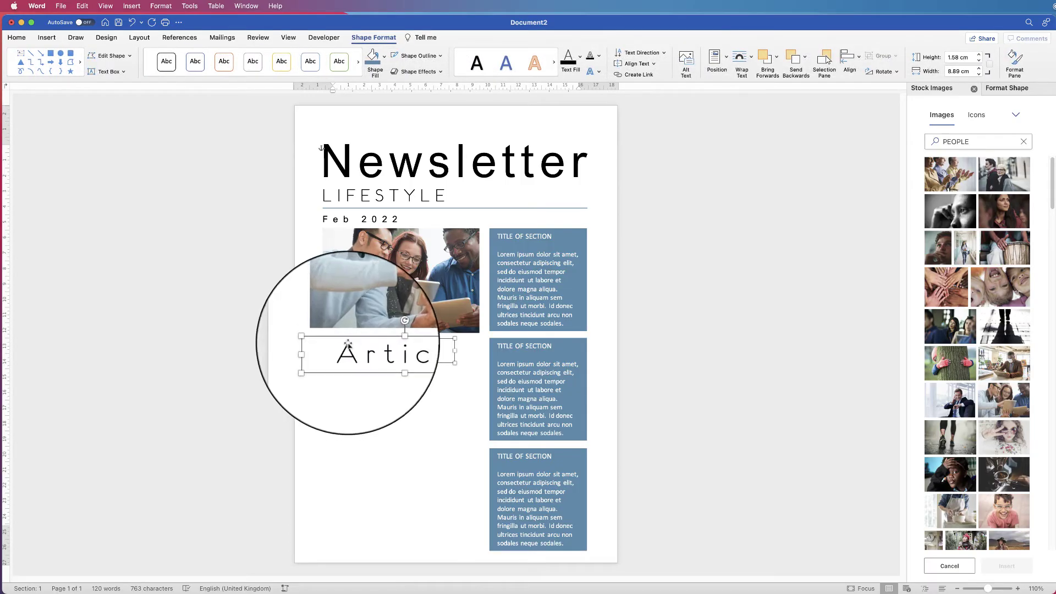
Step: Set the Article title to font size 20, shorten its box and nudge it left
{"action": "left_click", "coordinate": [15, 37]}
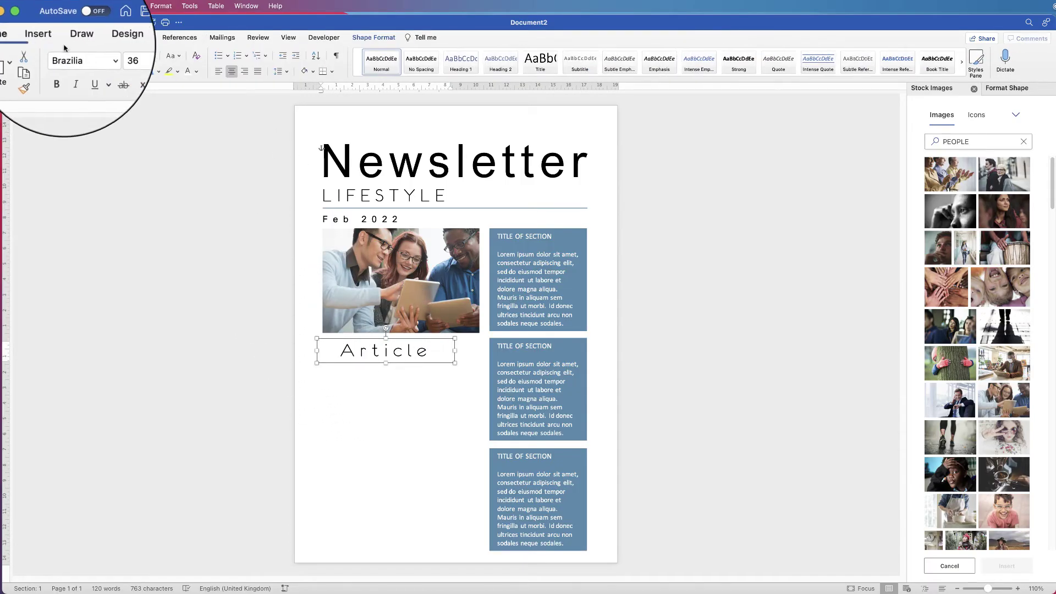
{"action": "left_click", "coordinate": [114, 56]}
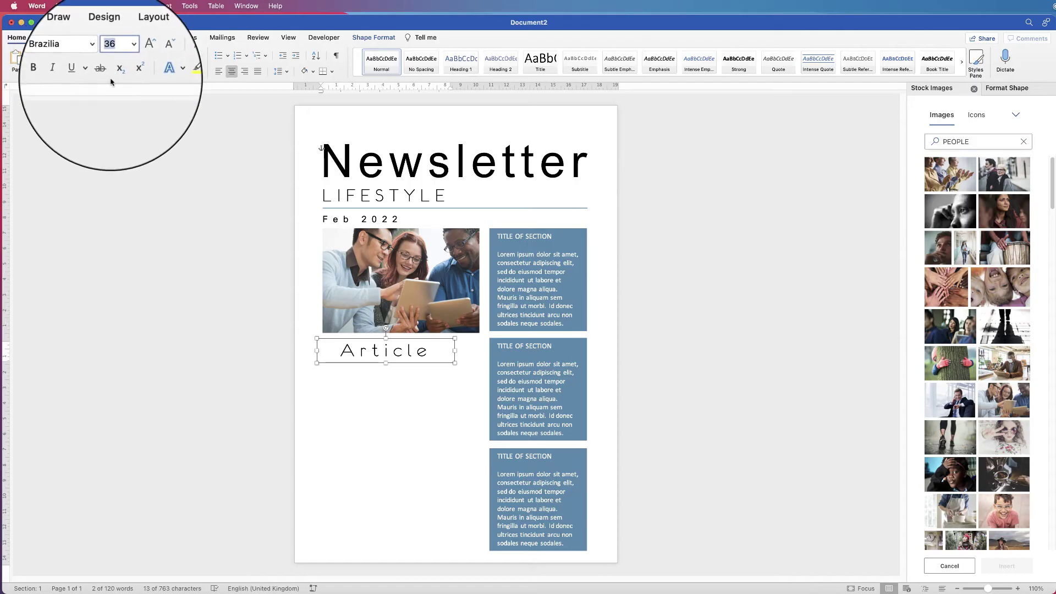
{"action": "type", "text": "20"}
{"action": "key", "text": "Return"}
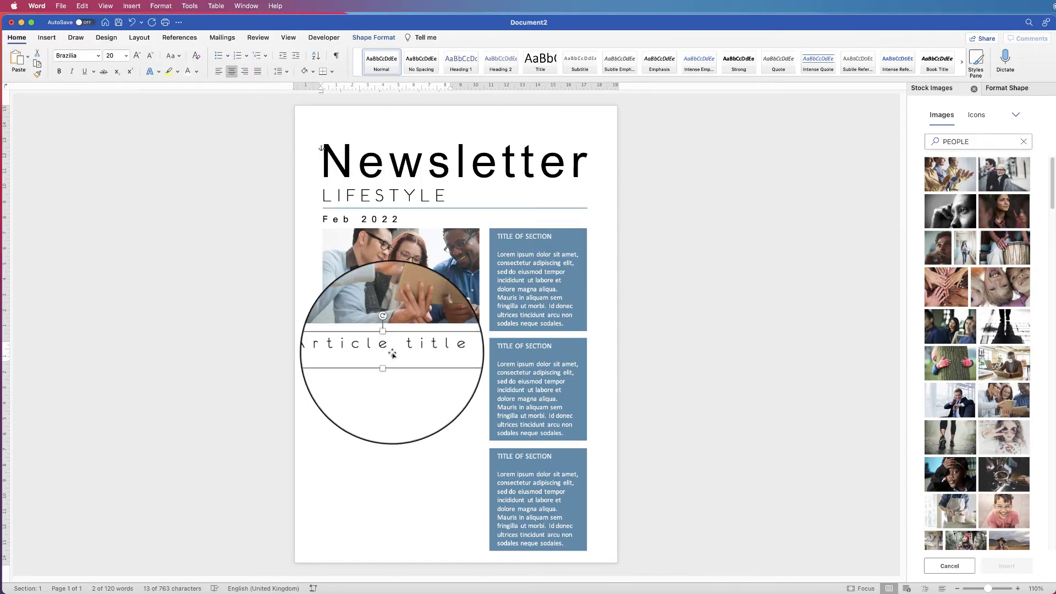
{"action": "left_click_drag", "start_coordinate": [386, 363], "coordinate": [386, 355]}
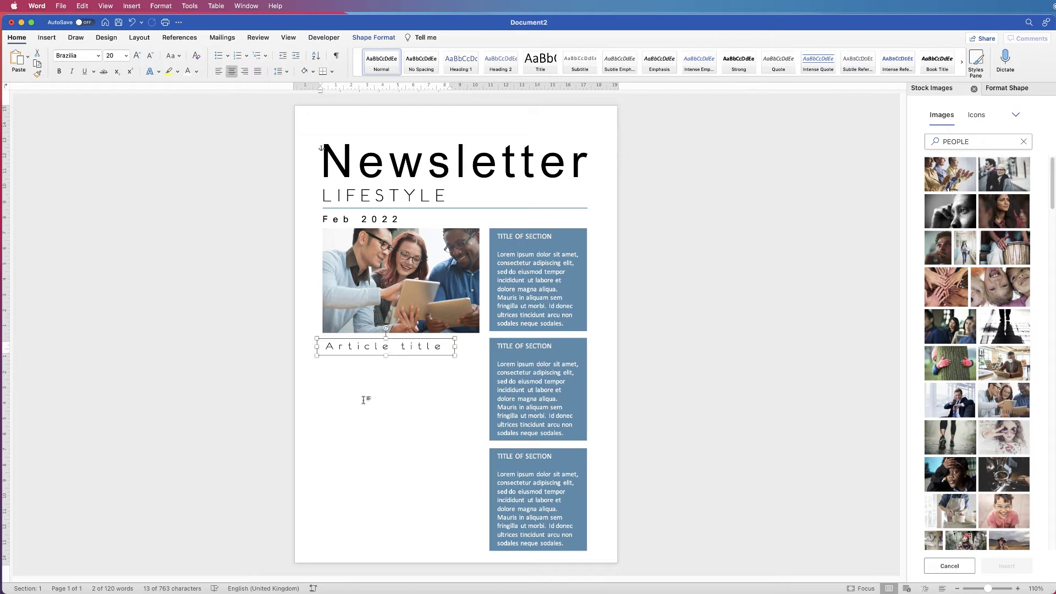
{"action": "key", "text": "Left"}
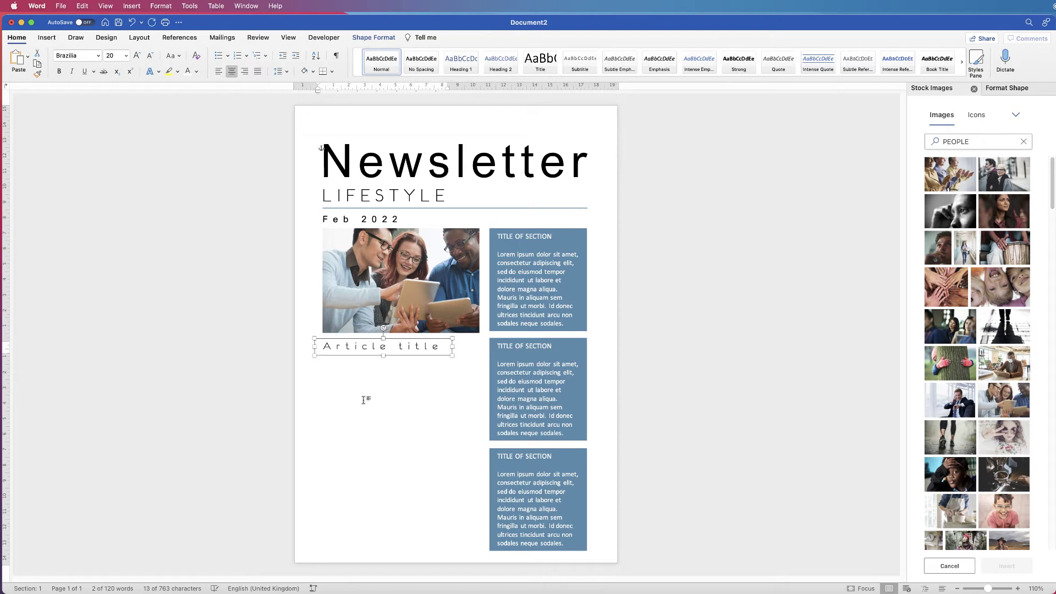
{"action": "left_click", "coordinate": [394, 378]}
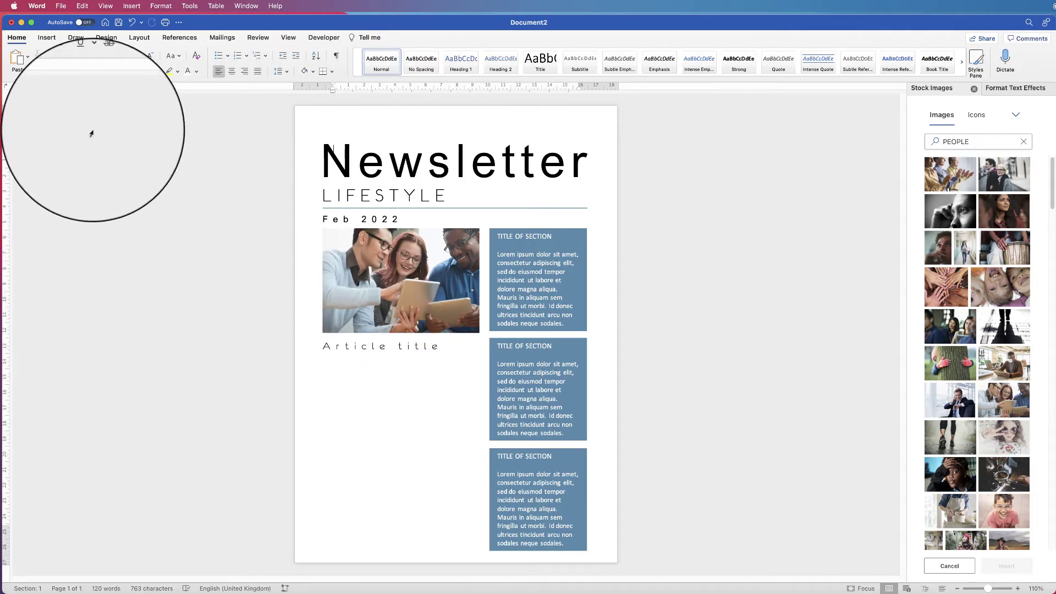
Step: Draw a roughly 10 × 9 cm text box under the Article title and paste lorem ipsum into it
{"action": "left_click", "coordinate": [47, 38]}
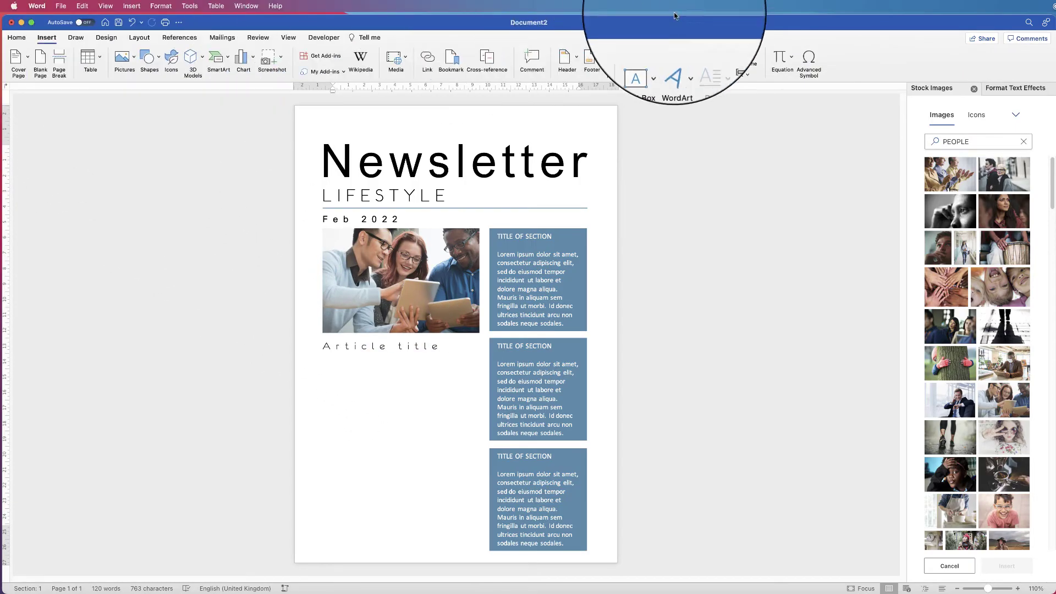
{"action": "left_click", "coordinate": [659, 57]}
{"action": "left_click", "coordinate": [670, 74]}
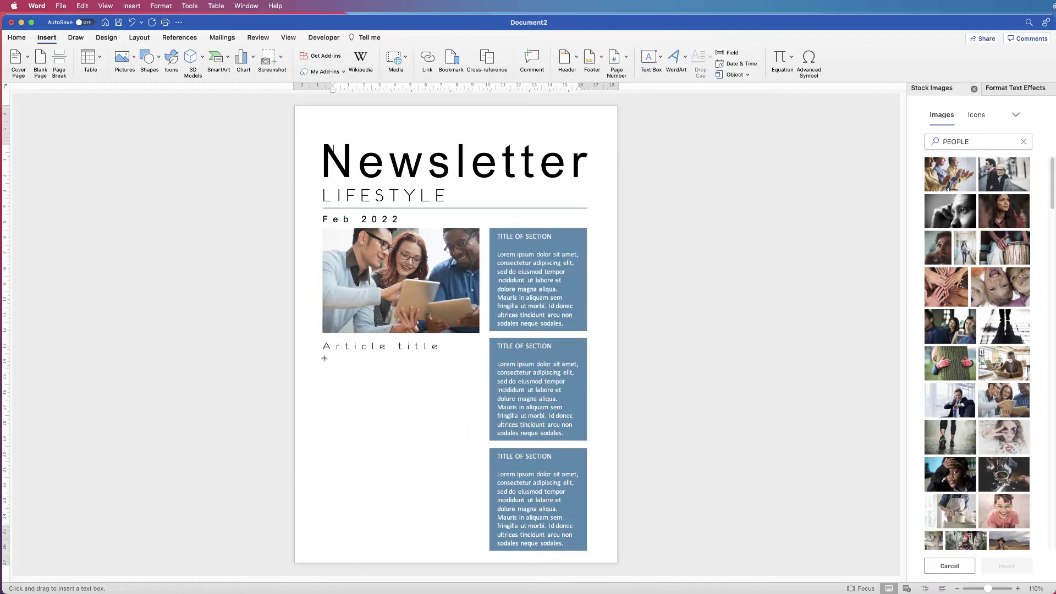
{"action": "left_click_drag", "start_coordinate": [324, 358], "coordinate": [477, 494]}
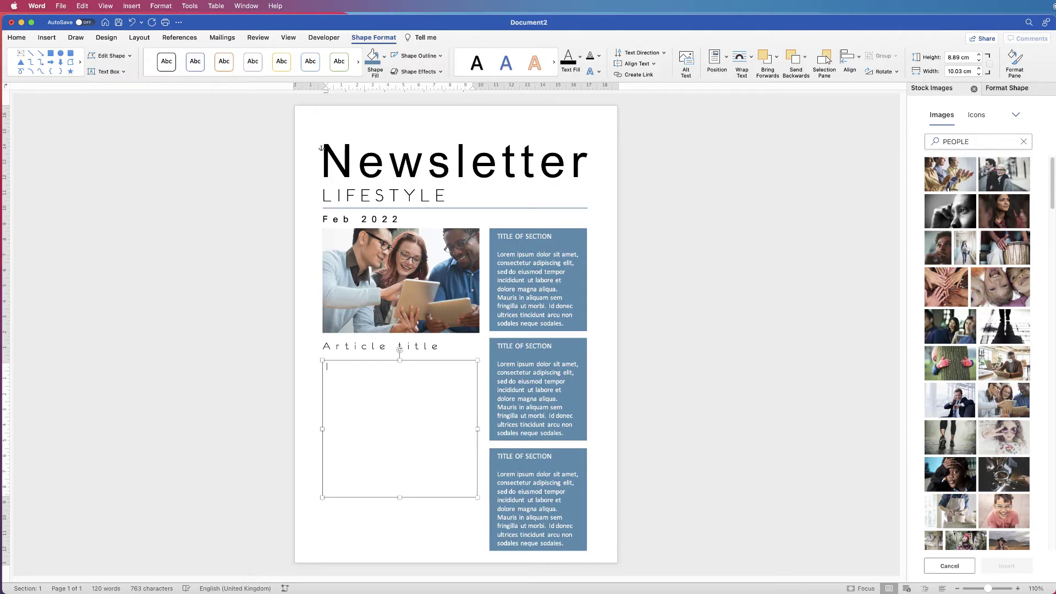
{"action": "type", "text": "Lorem ipsum dolor sit amet, consectetur adipiscing elit, sed do eiusmod tempor incididunt ut labore et dolore magna aliqua. Mauris in aliquam sem fringilla ut morbi. Id donec ultrices tincidunt arcu non sodales neque sodales. Interdum velit euismod in pellentesque massa placerat. Donec pretium vulputate sapien nec sagittis aliquam. Nulla facilisi cras fermentum odio eu feugiat pretium. Sed cras ornare arcu dui vivamus arcu felis. Sit amet aliquam id diam maecenas. Leo a diam sollicitudin tempor. Dui accumsan sit amet nulla facilisi morbi tempus. Amet tellus cras adipiscing enim eu turpis egestas. At quis risus sed vulputate odio ut enim. Feugiat pretium nibh ipsum consequat. Consectetur a erat nam at lectus urna duis convallis."}
{"action": "left_click_drag", "start_coordinate": [400, 497], "coordinate": [400, 503]}
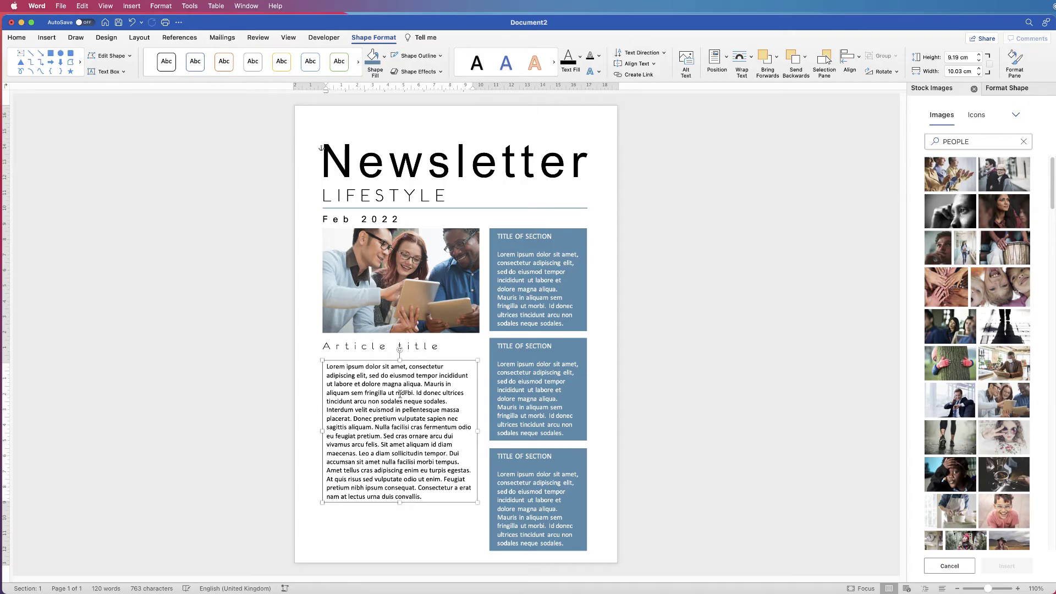
Step: In the Format pane's Text Box options, set Left and Right margins to 0.5 cm
{"action": "left_click", "coordinate": [986, 88]}
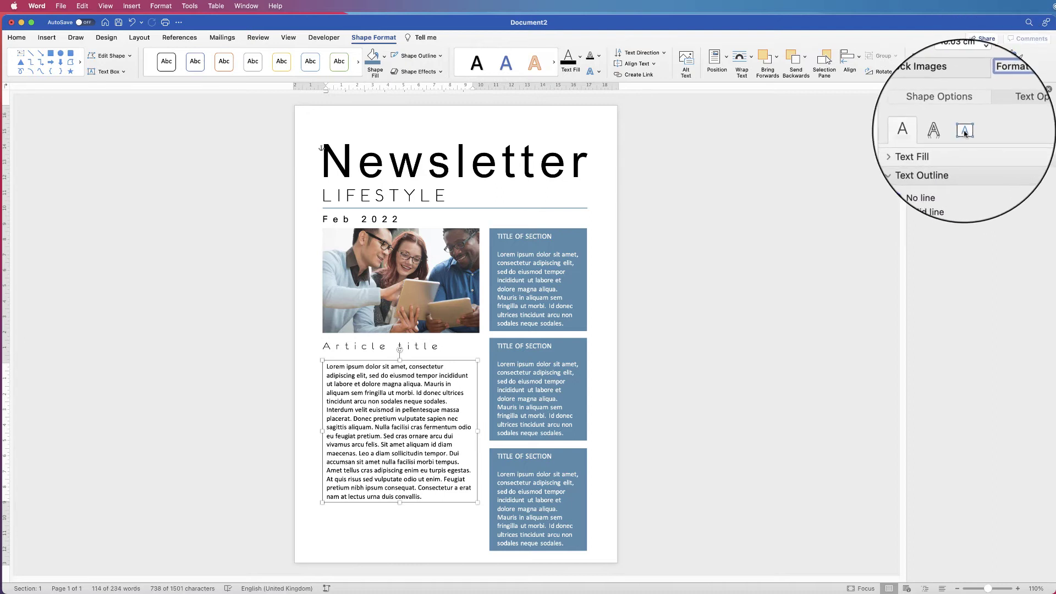
{"action": "left_click", "coordinate": [965, 130]}
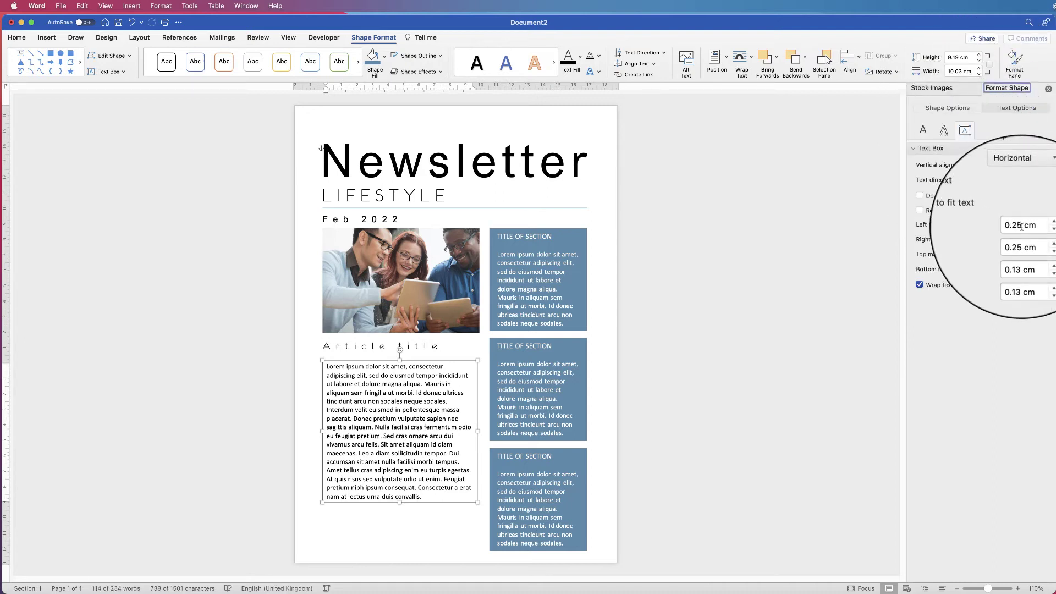
{"action": "left_click_drag", "start_coordinate": [1021, 227], "coordinate": [1017, 227]}
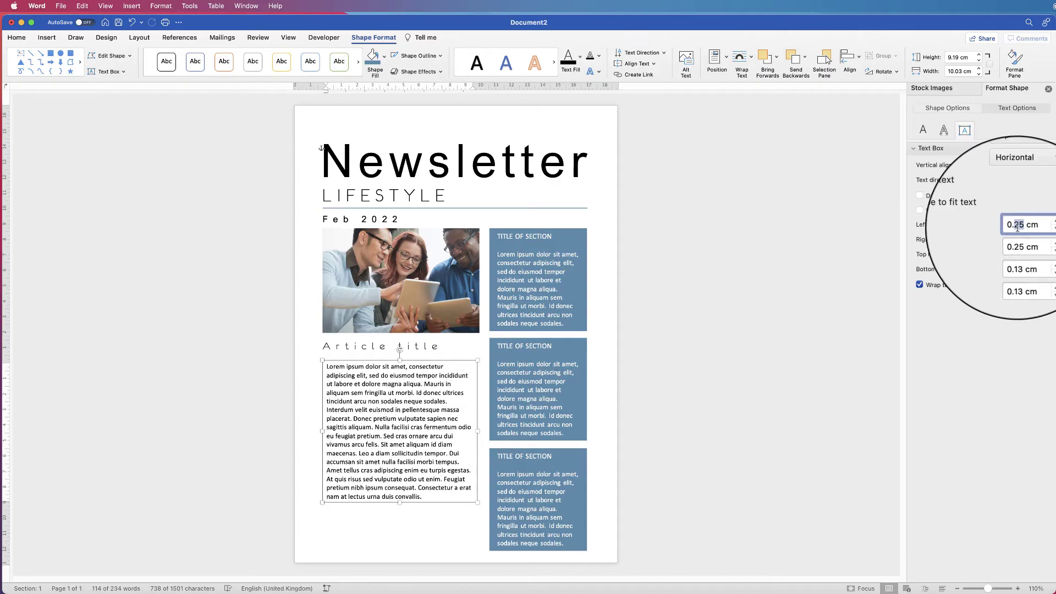
{"action": "type", "text": "5"}
{"action": "left_click", "coordinate": [1019, 241]}
{"action": "type", "text": "5"}
{"action": "left_click", "coordinate": [1019, 255]}
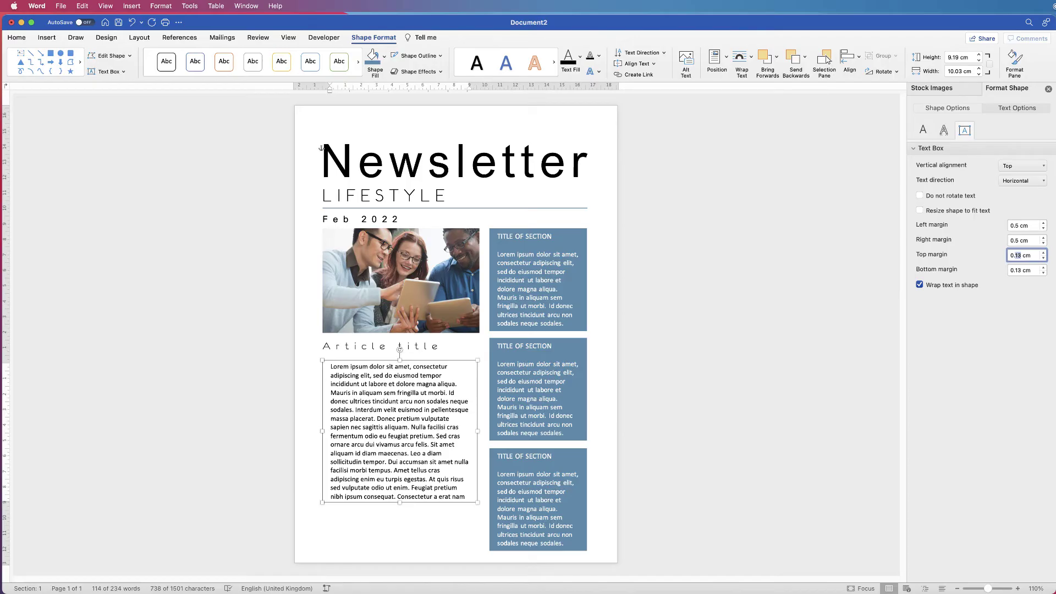
{"action": "left_click", "coordinate": [1027, 240]}
{"action": "key", "text": "Return"}
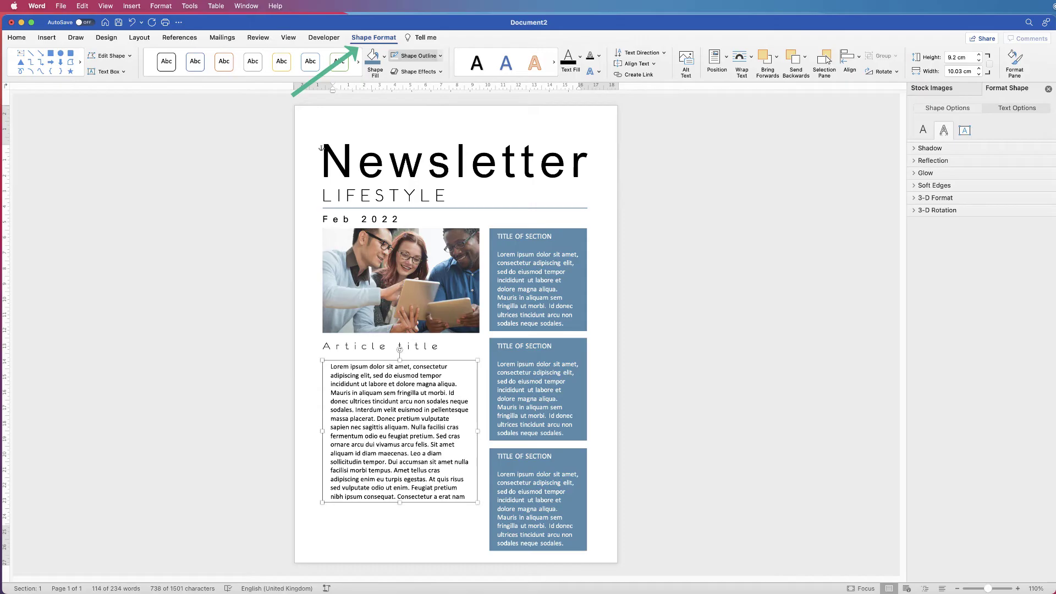
Step: Set the body text box to No Outline and nudge it two steps left
{"action": "left_click", "coordinate": [418, 56]}
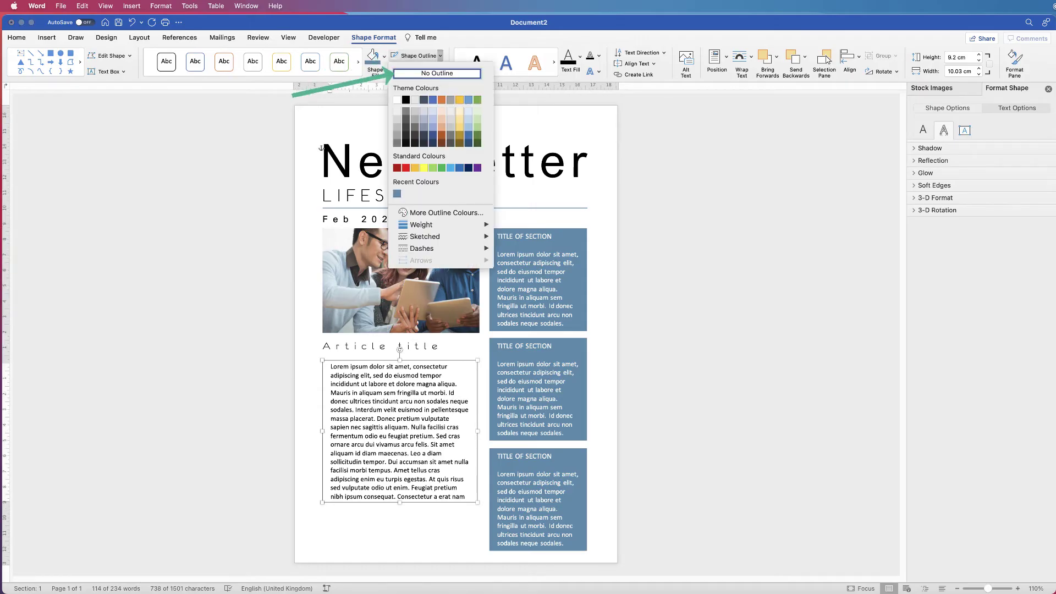
{"action": "left_click", "coordinate": [418, 72]}
{"action": "left_click", "coordinate": [332, 149]}
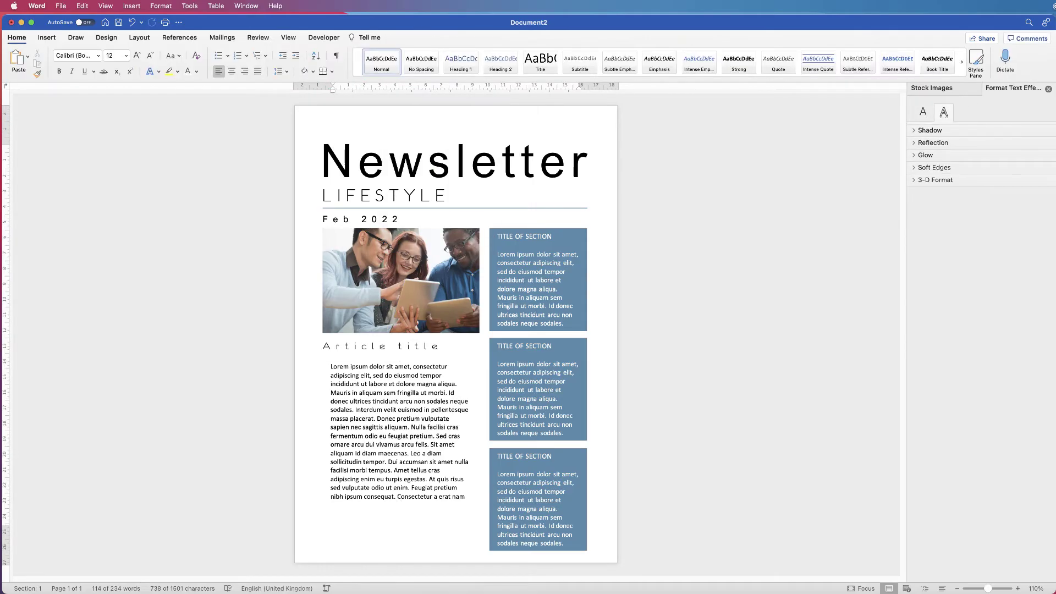
{"action": "left_click", "coordinate": [477, 412]}
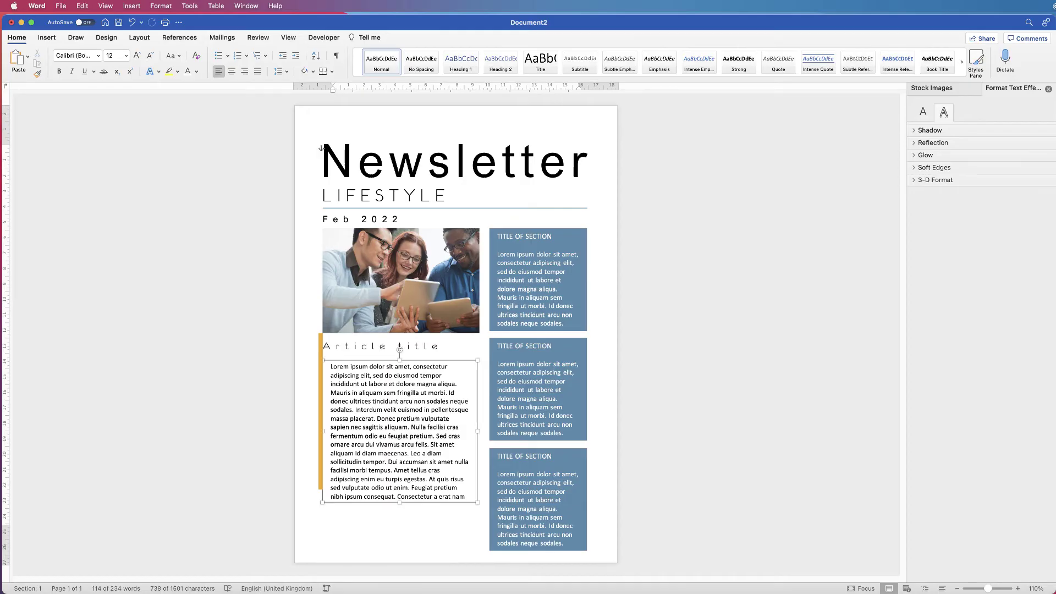
{"action": "key", "text": "Left"}
{"action": "key", "text": "Left"}
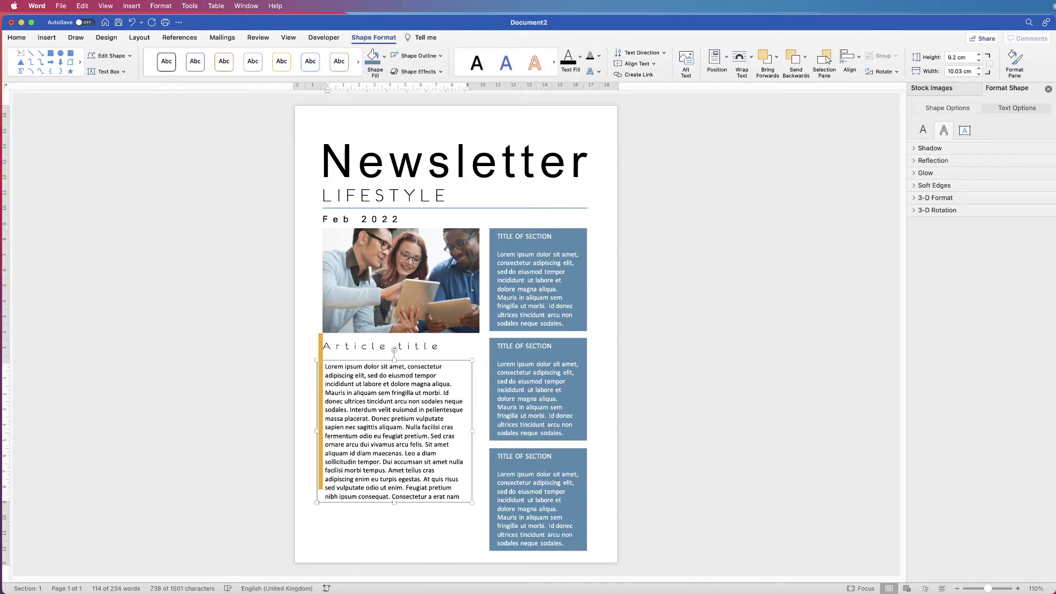
{"action": "key", "text": "Left"}
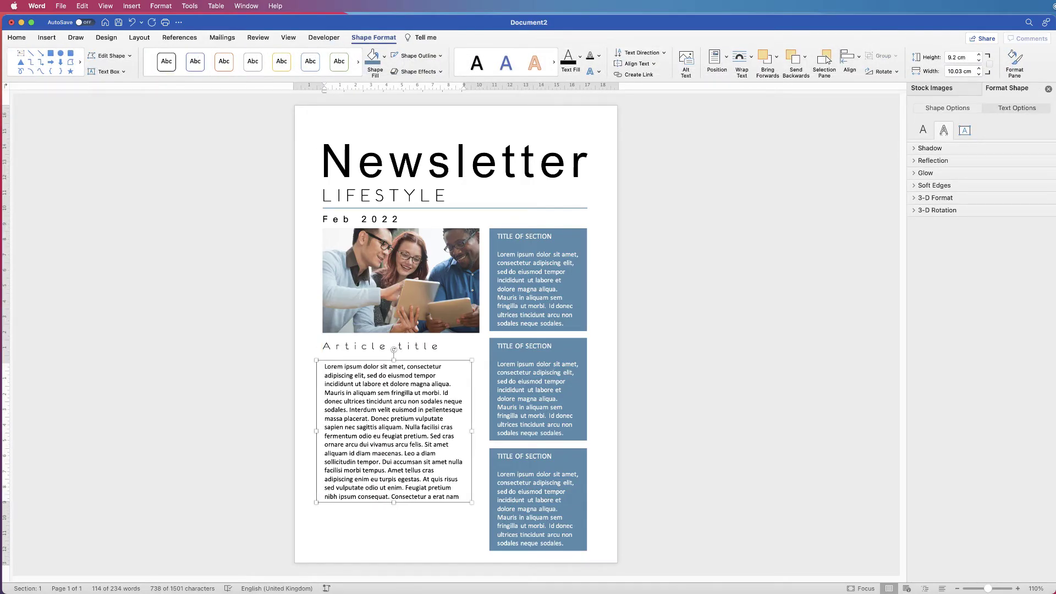
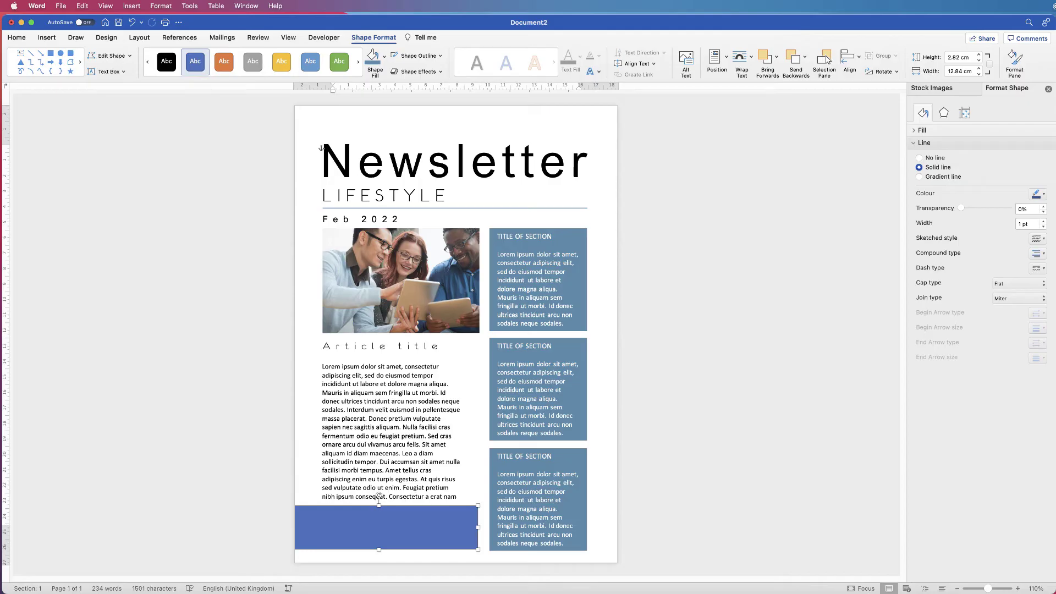
Step: Nudge the bottom blue rectangle down slightly
{"action": "key", "text": "Down"}
{"action": "key", "text": "Down"}
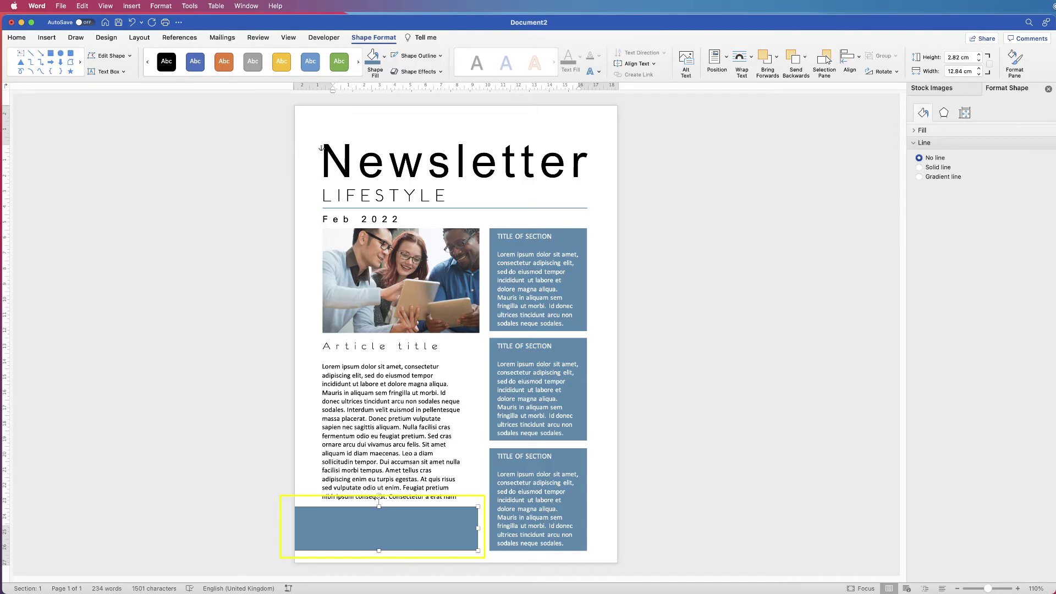
Step: Duplicate the blue bar up to the top-right edge of the page
{"action": "left_click_drag", "start_coordinate": [409, 512], "coordinate": [560, 126]}
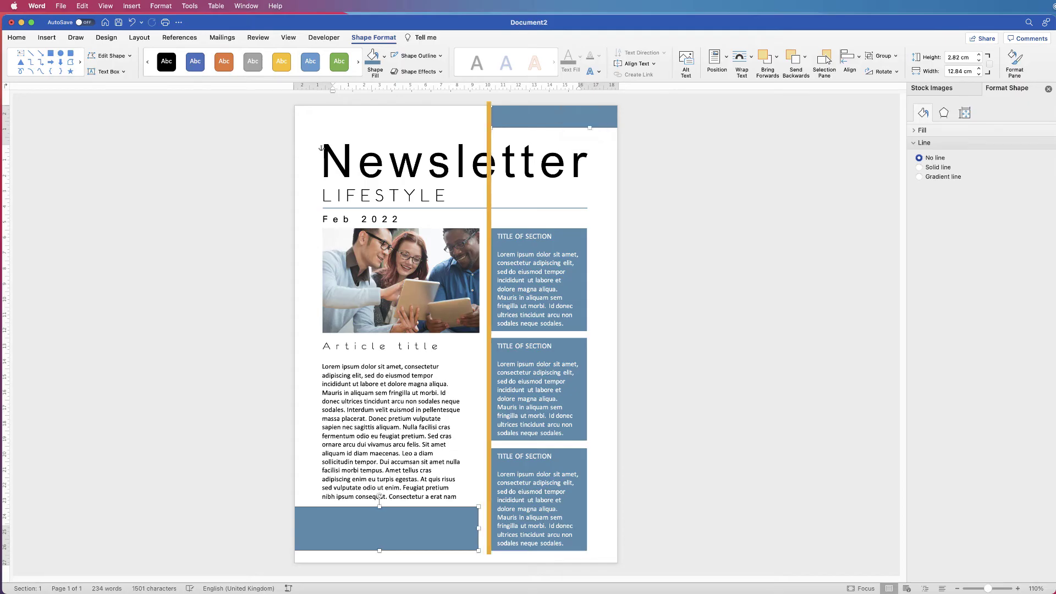
{"action": "left_click", "coordinate": [456, 165]}
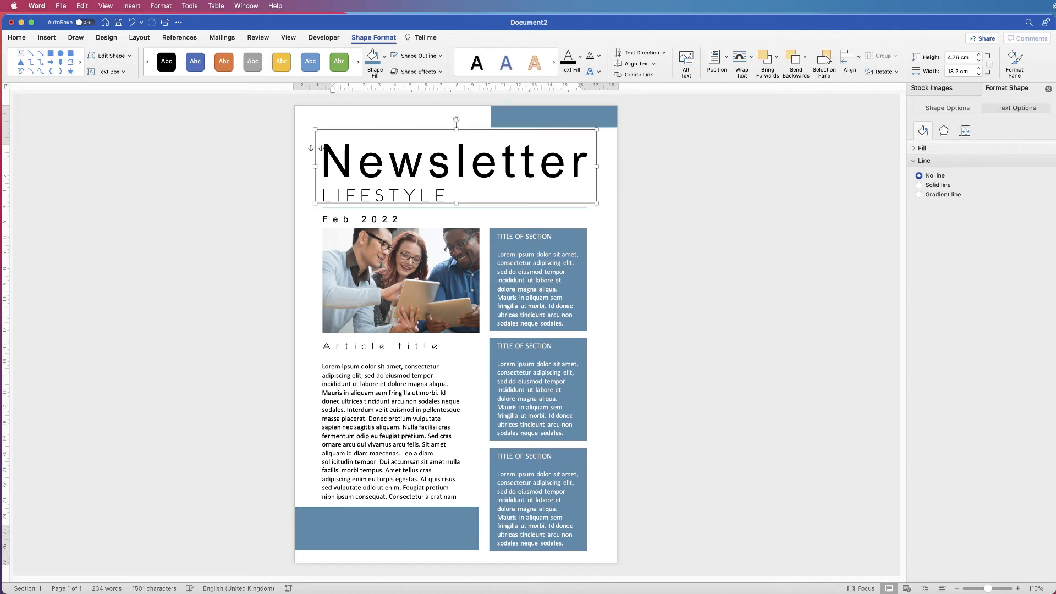
{"action": "key", "text": "Escape"}
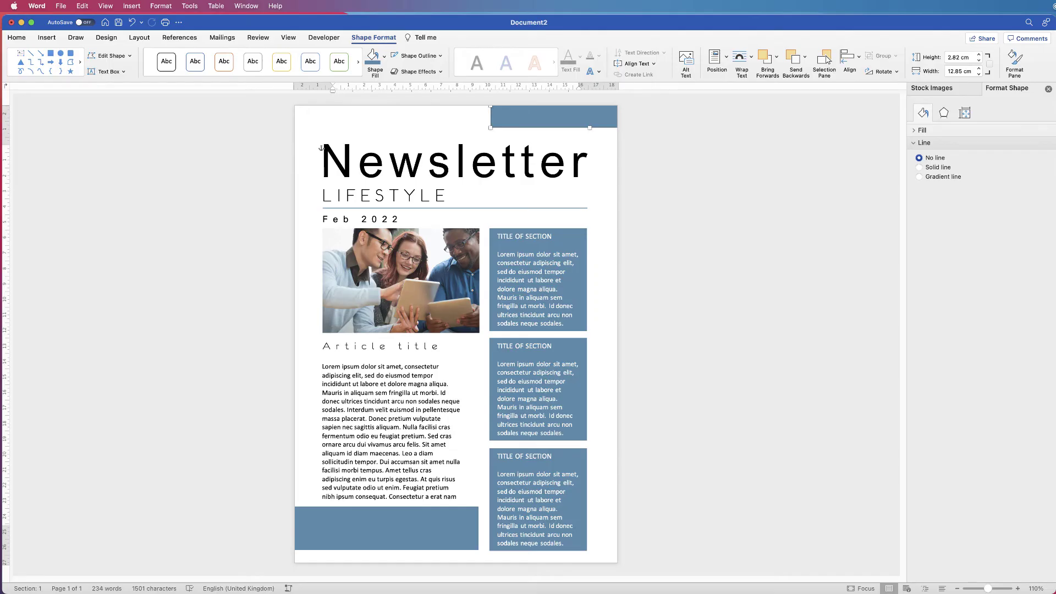
Step: Undo a slight accidental change to the bottom blue bar and reselect it
{"action": "left_click", "coordinate": [386, 528]}
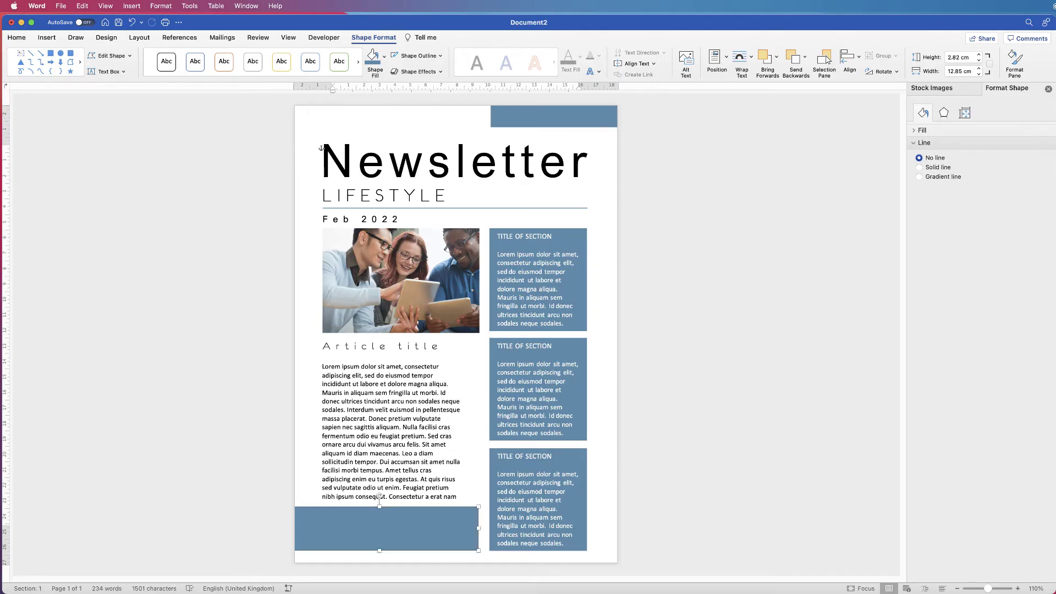
{"action": "key", "text": "super+z"}
{"action": "key", "text": "Escape"}
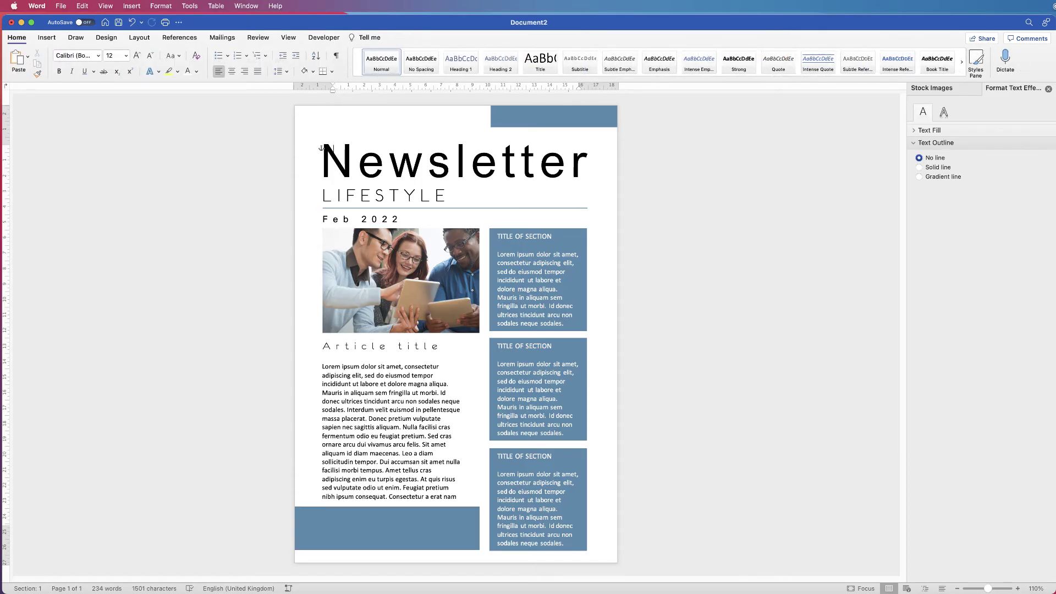
{"action": "left_click", "coordinate": [387, 528]}
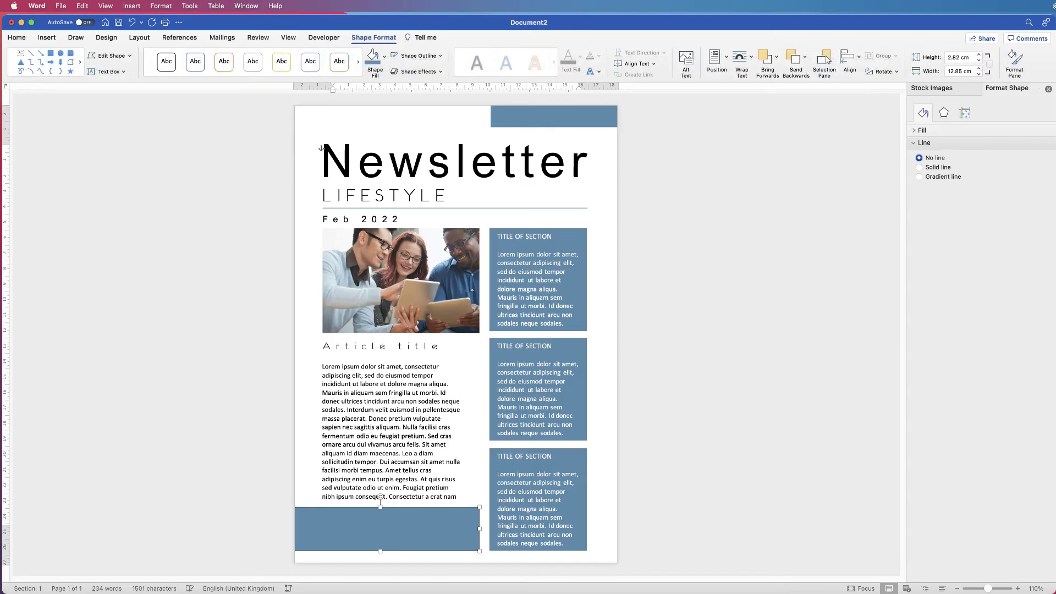
{"action": "left_click", "coordinate": [329, 149]}
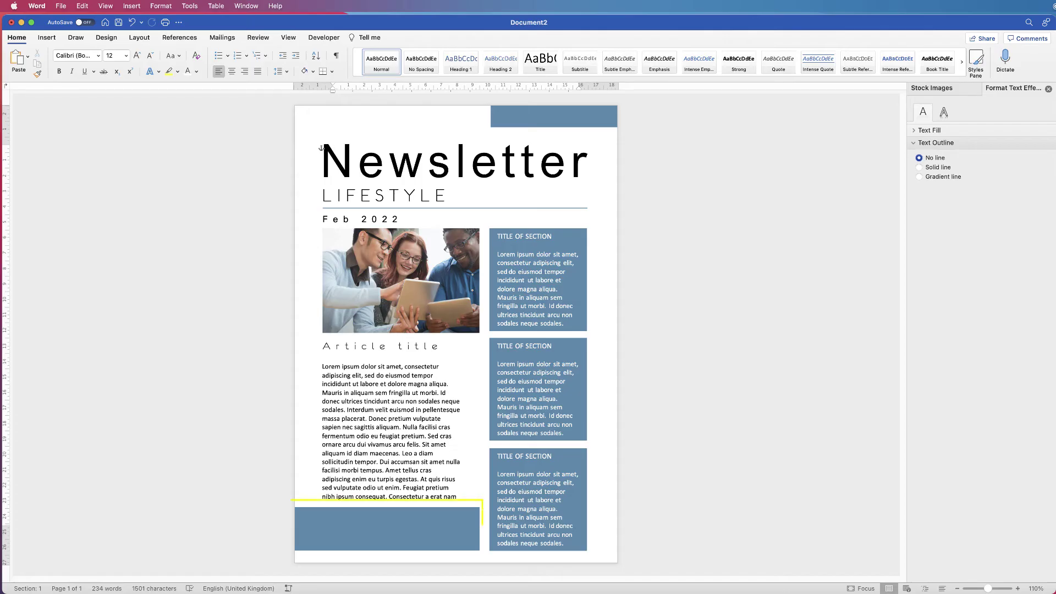
{"action": "left_click", "coordinate": [387, 528]}
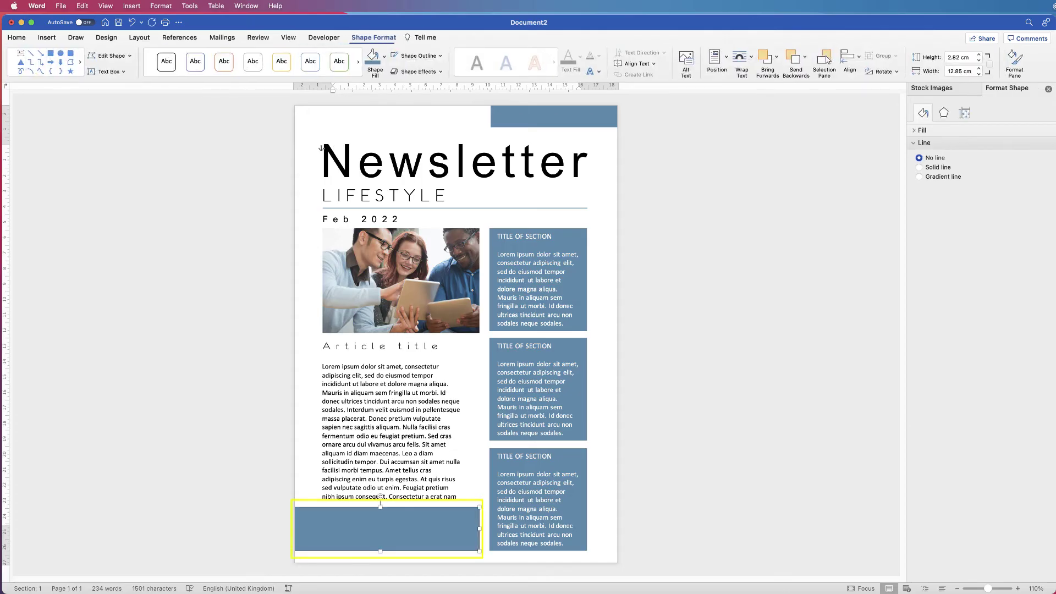
{"action": "left_click", "coordinate": [46, 38]}
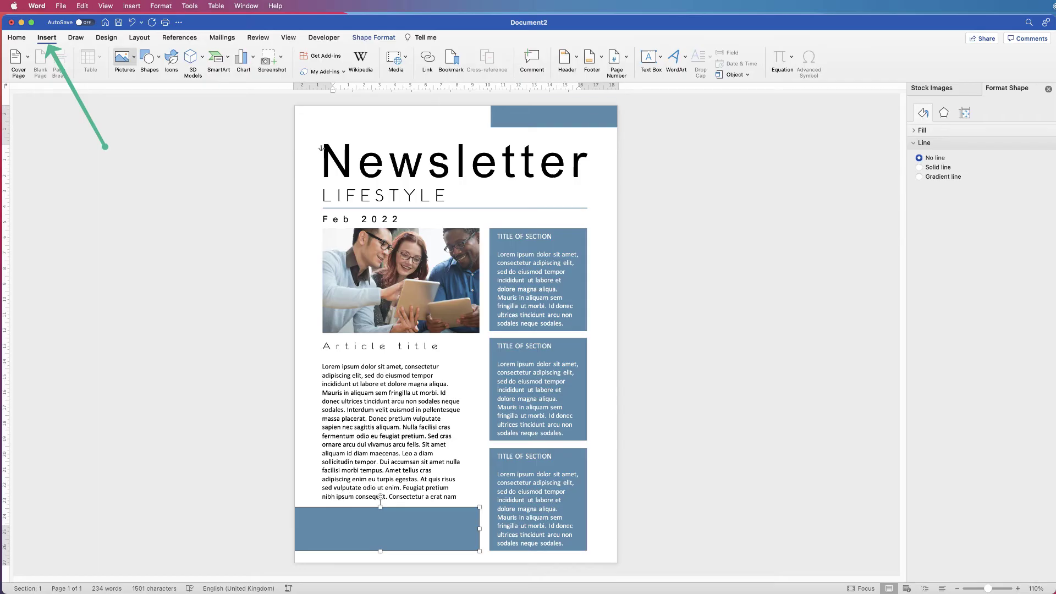
Step: Insert the Plant Logo.png picture from file
{"action": "left_click", "coordinate": [122, 57]}
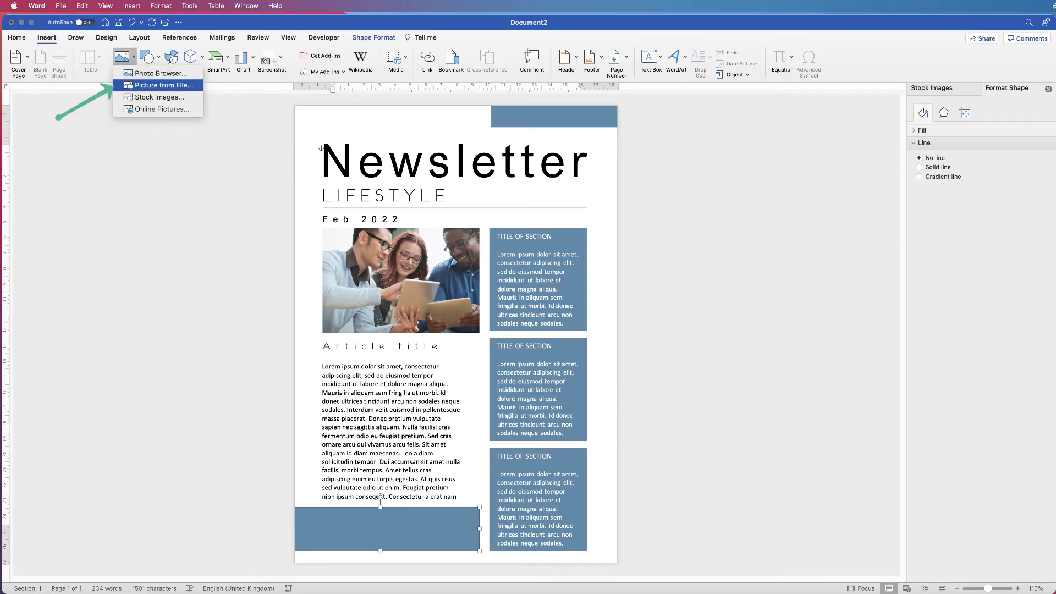
{"action": "key", "text": "Escape"}
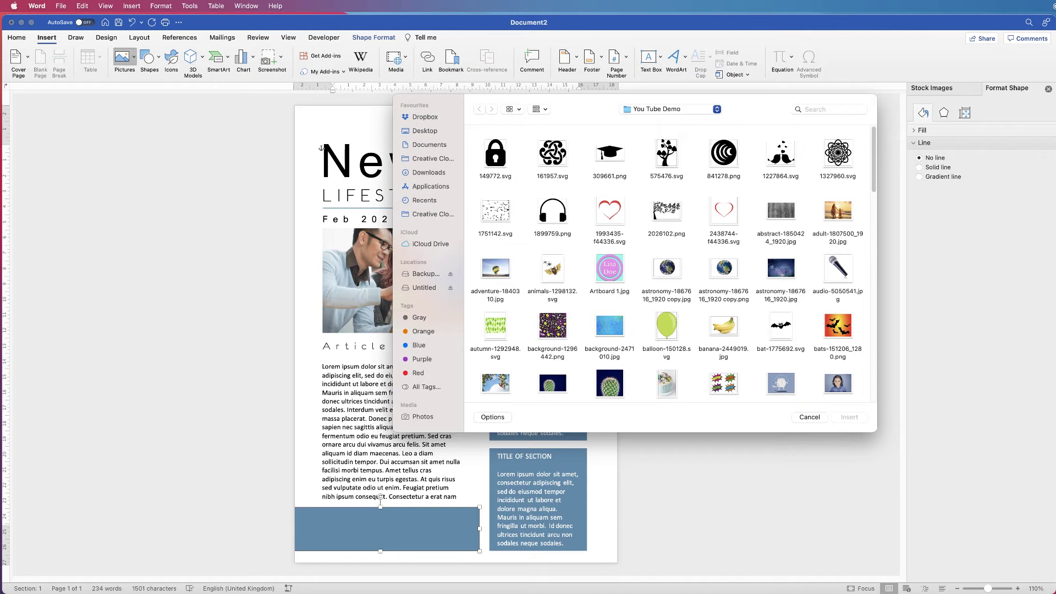
{"action": "scroll", "coordinate": [671, 261], "scroll_direction": "down", "scroll_amount": 15}
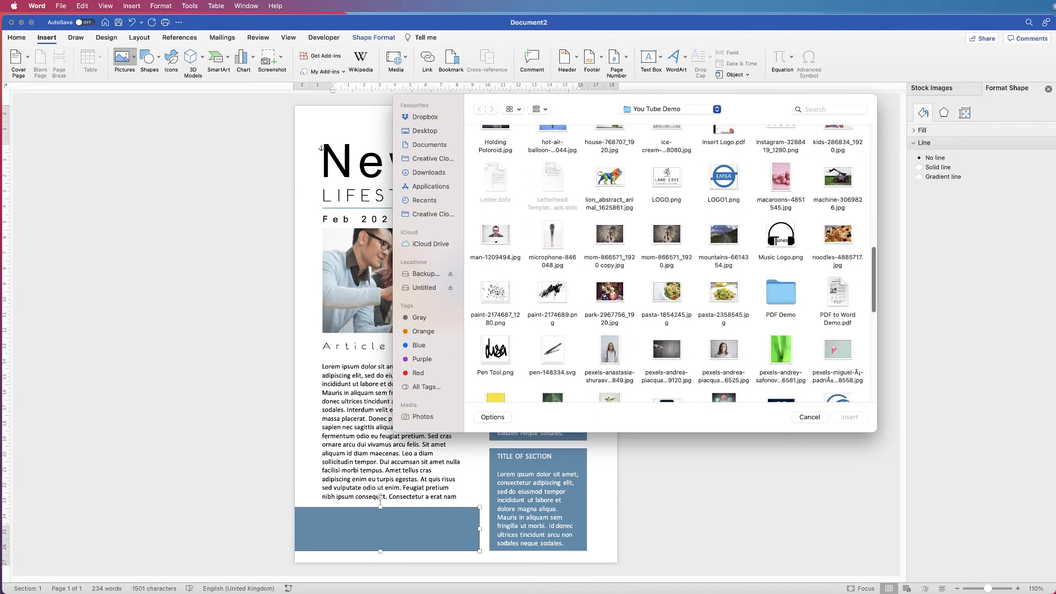
{"action": "scroll", "coordinate": [671, 261], "scroll_direction": "down", "scroll_amount": 3}
{"action": "left_click", "coordinate": [838, 257]}
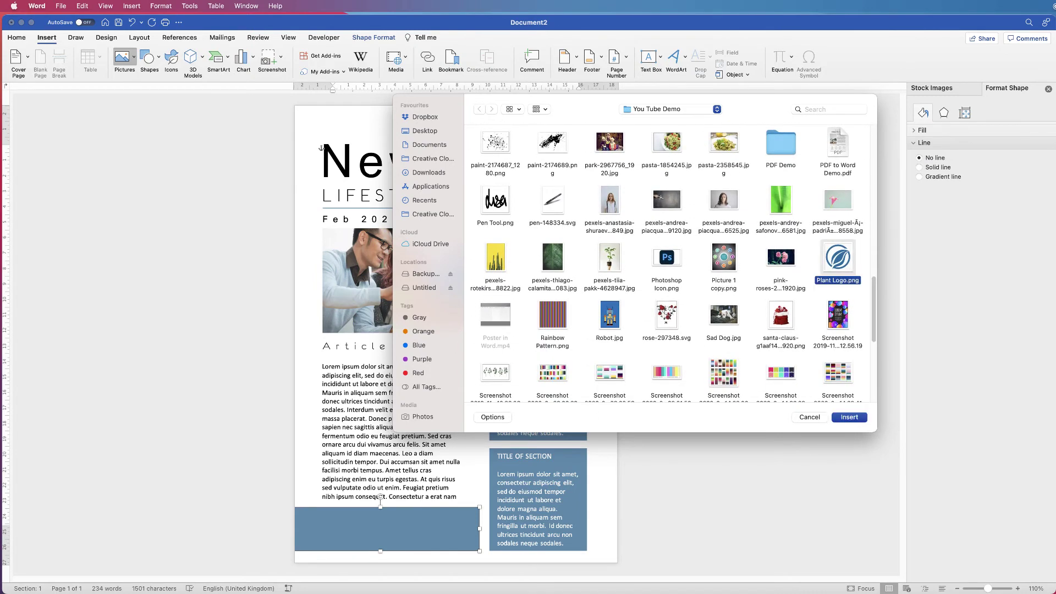
{"action": "key", "text": "Return"}
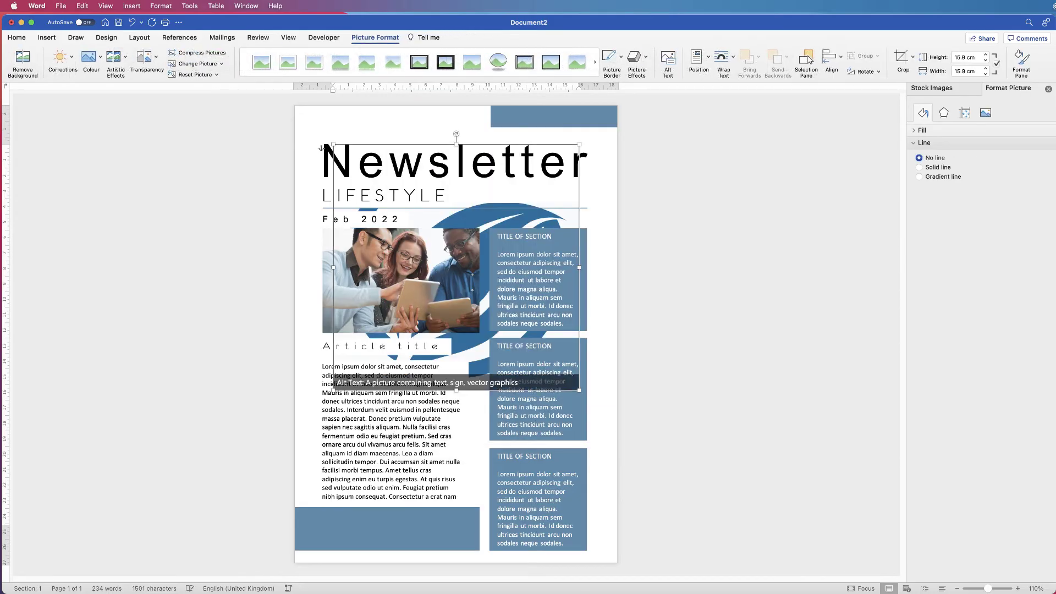
Step: Float the leaf logo in front of text and shrink it to about 1.92 cm onto the bar
{"action": "right_click", "coordinate": [478, 217]}
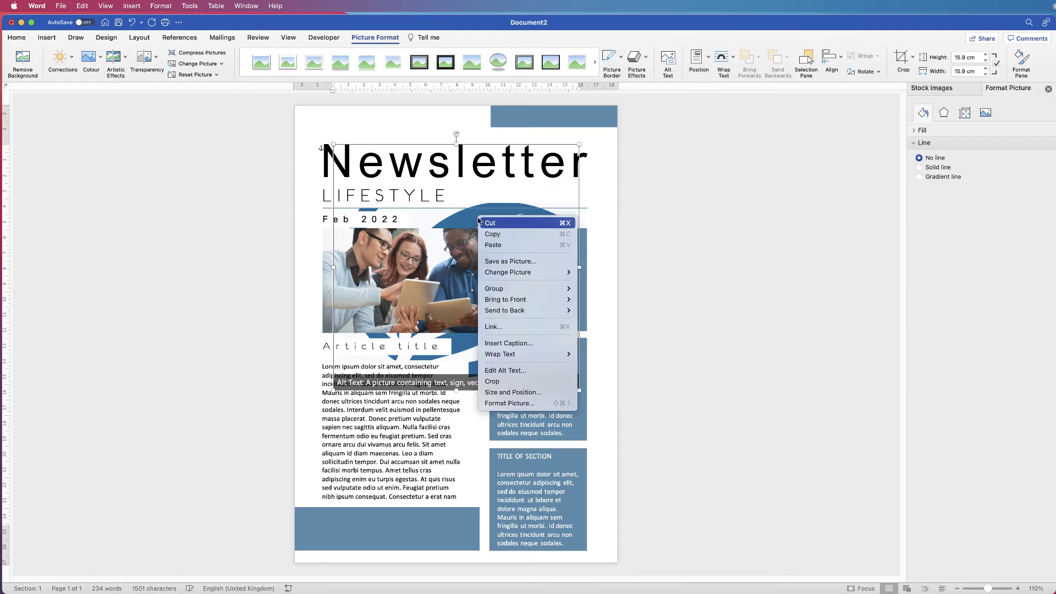
{"action": "mouse_move", "coordinate": [522, 354]}
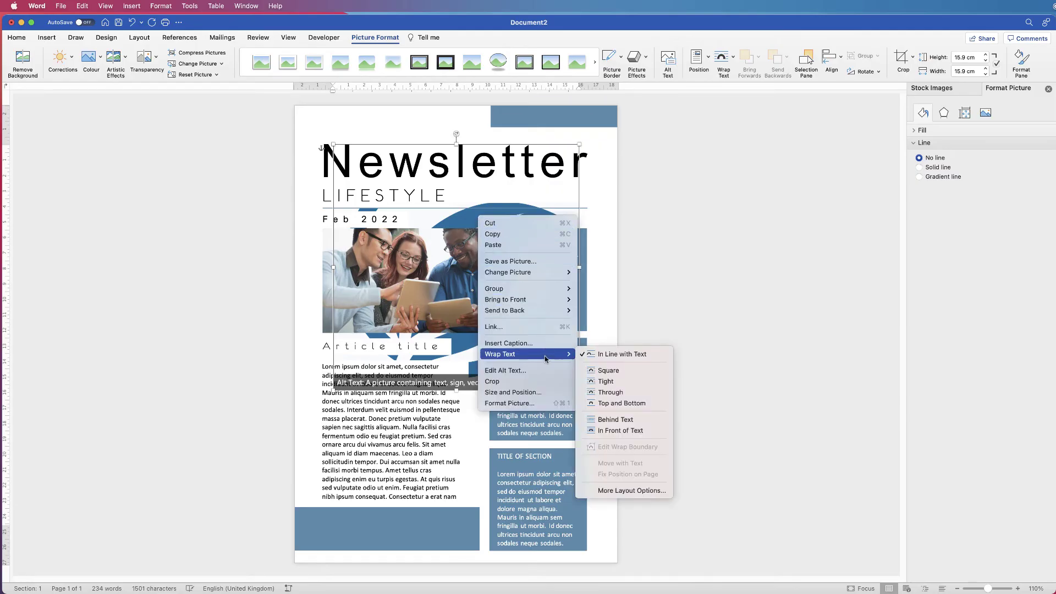
{"action": "left_click", "coordinate": [615, 432]}
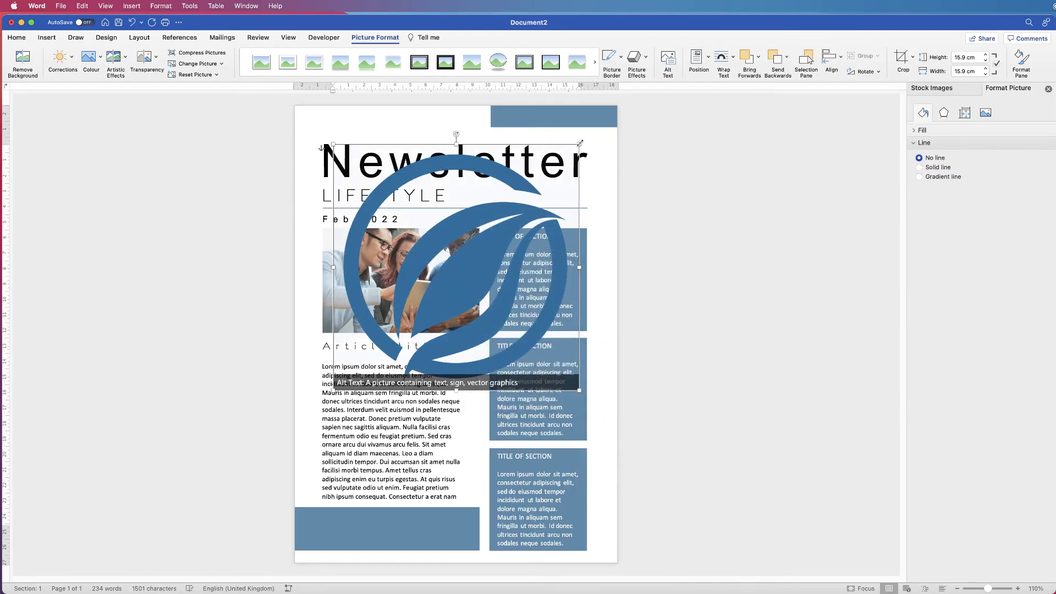
{"action": "left_click_drag", "start_coordinate": [560, 165], "coordinate": [331, 532]}
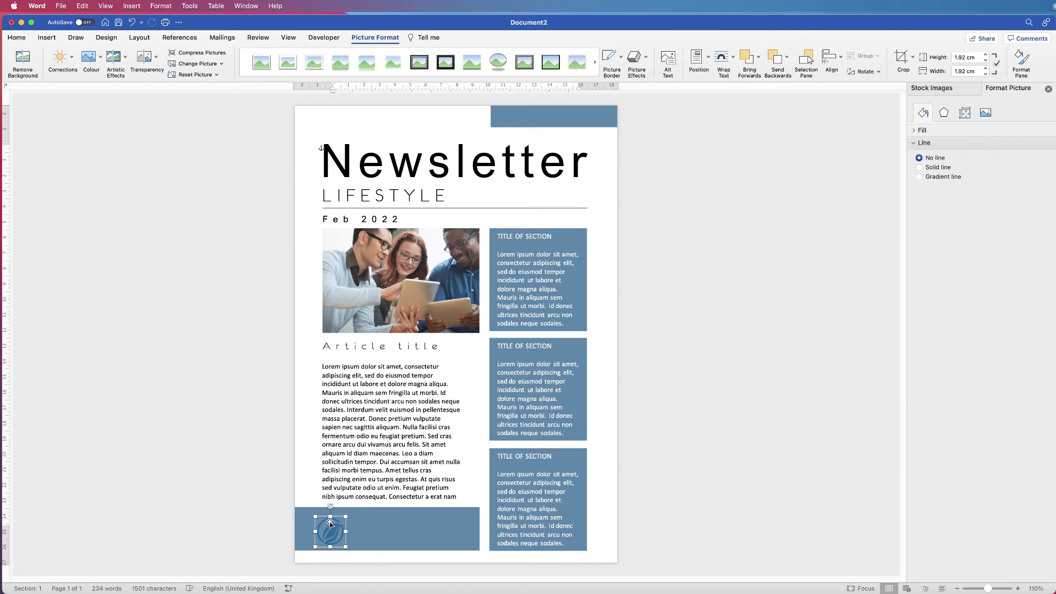
Step: Select the logo with the footer bar and apply Align Middle to centre it vertically
{"action": "left_click", "coordinate": [373, 529], "text": "shift"}
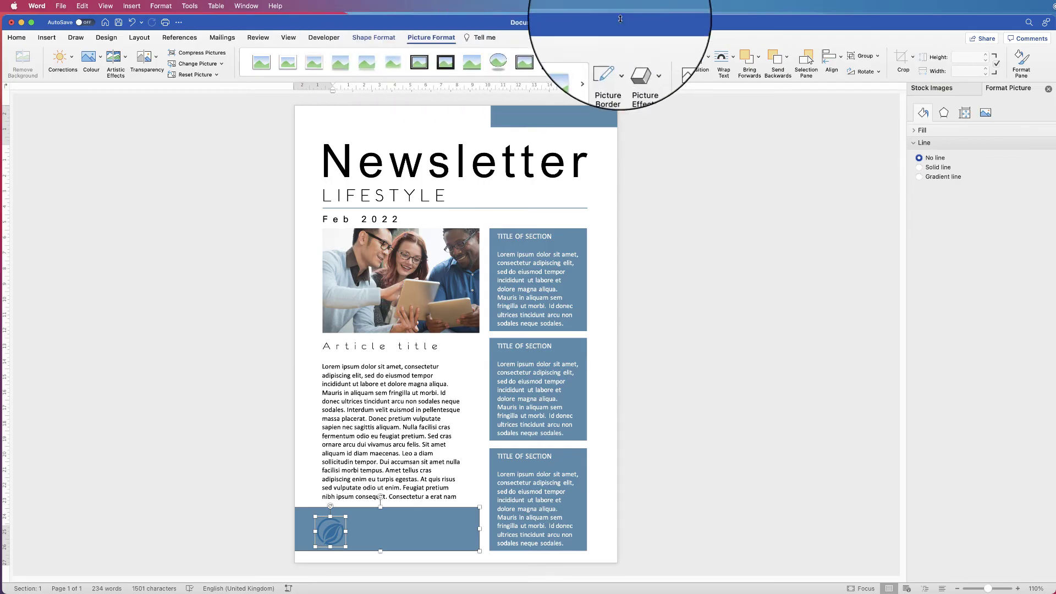
{"action": "left_click", "coordinate": [832, 55]}
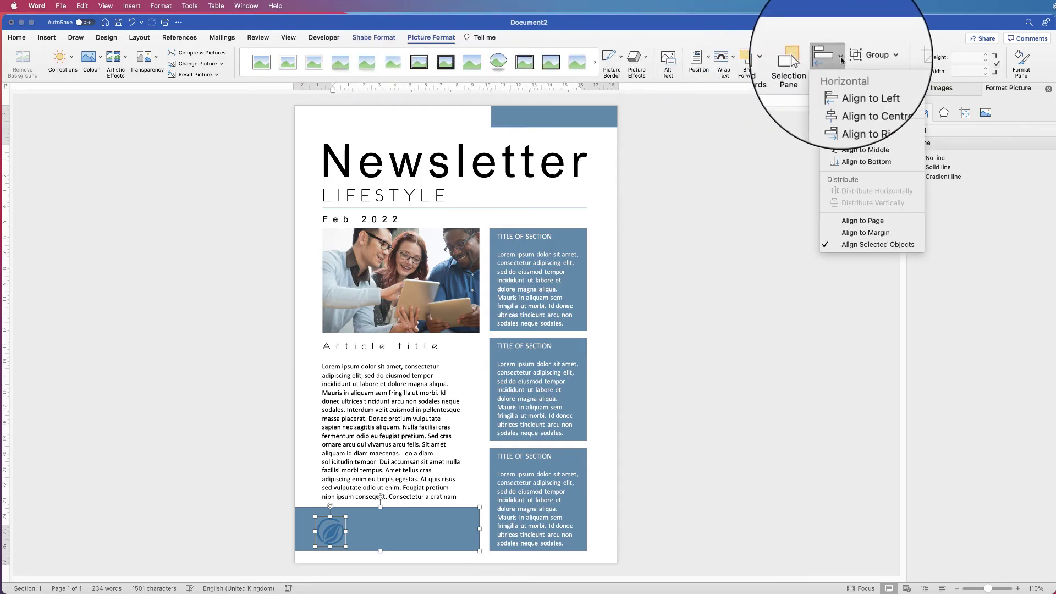
{"action": "left_click", "coordinate": [872, 151]}
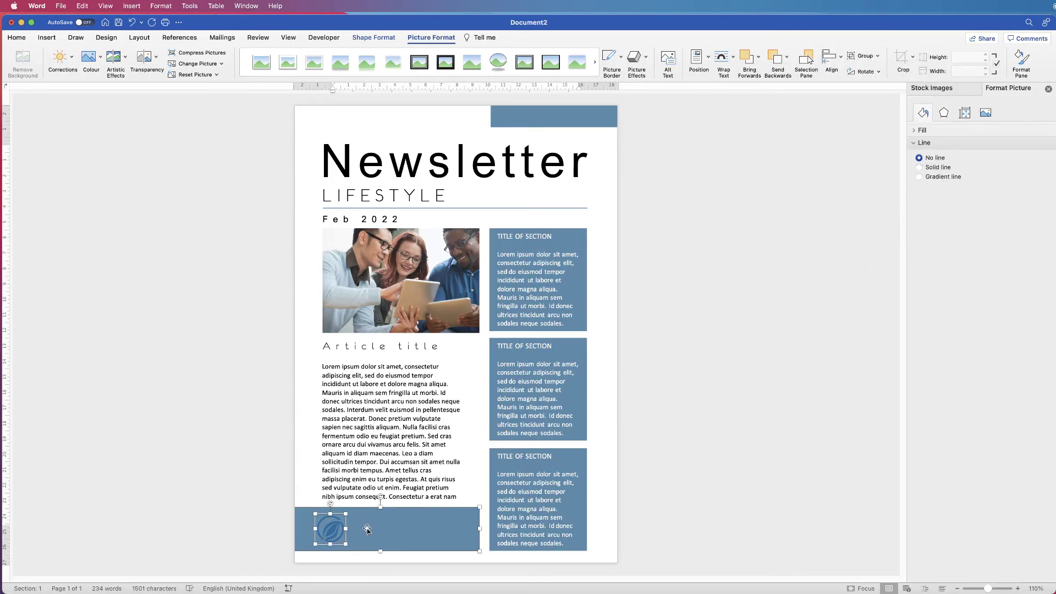
{"action": "left_click", "coordinate": [409, 511]}
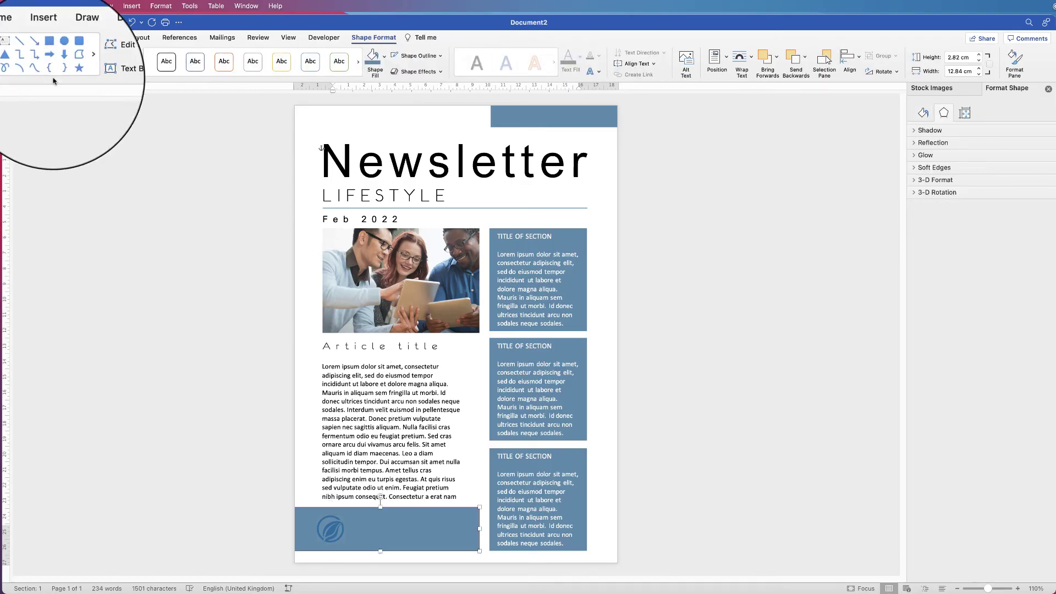
Step: Draw a text box on the footer bar, type ESMA, and set its fill to No Fill
{"action": "left_click", "coordinate": [46, 37]}
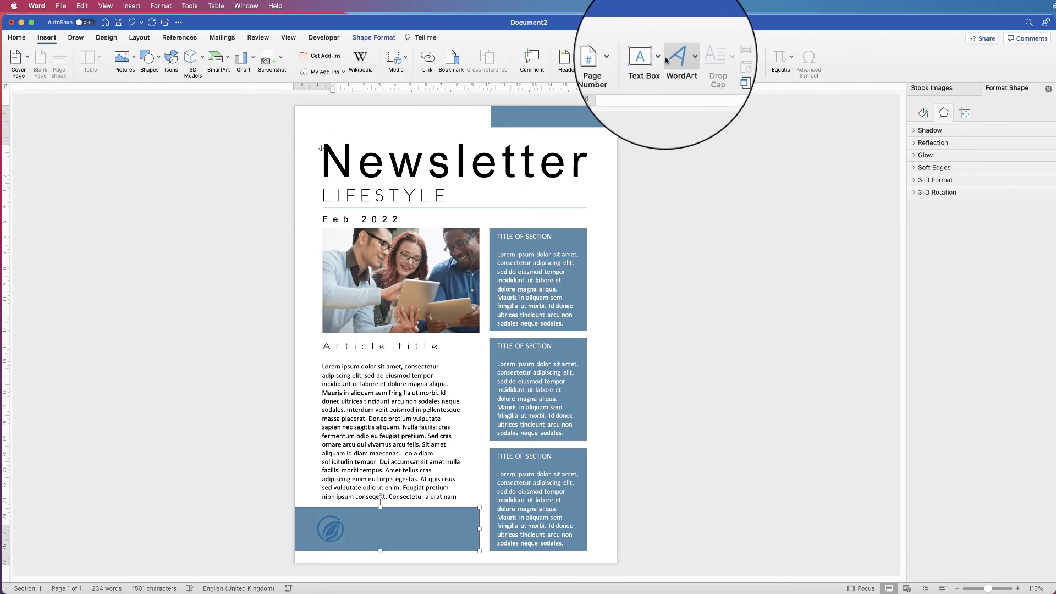
{"action": "left_click", "coordinate": [660, 56]}
{"action": "left_click", "coordinate": [674, 85]}
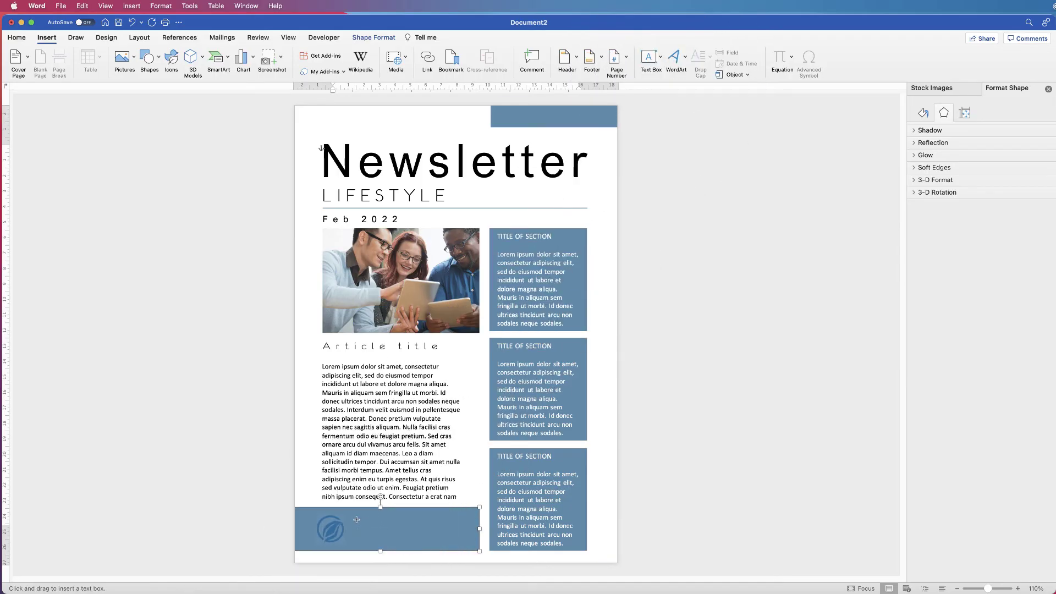
{"action": "left_click_drag", "start_coordinate": [353, 517], "coordinate": [405, 542]}
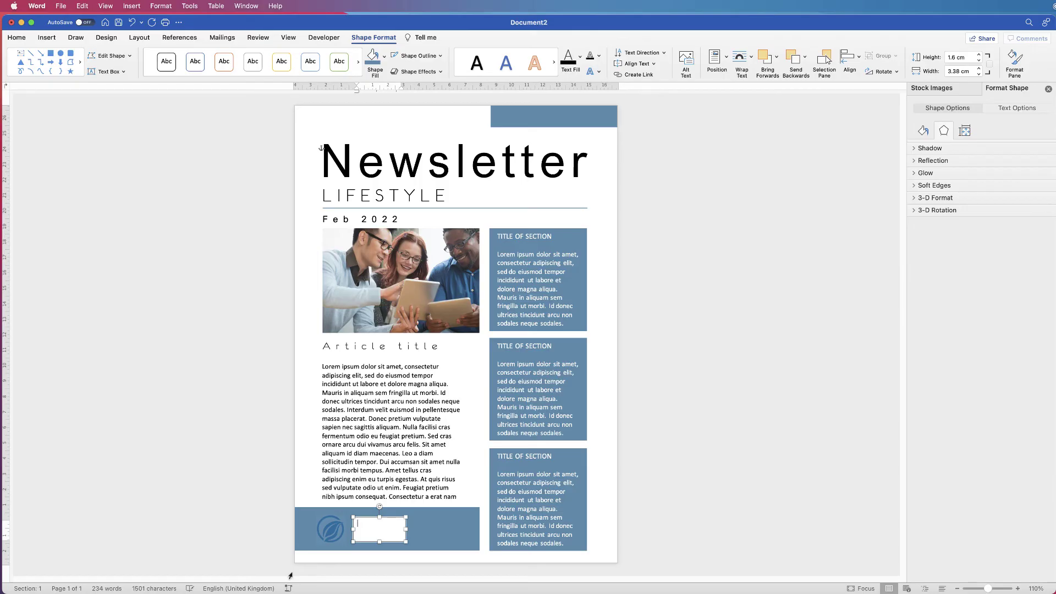
{"action": "type", "text": "ESMA"}
{"action": "left_click", "coordinate": [441, 55]}
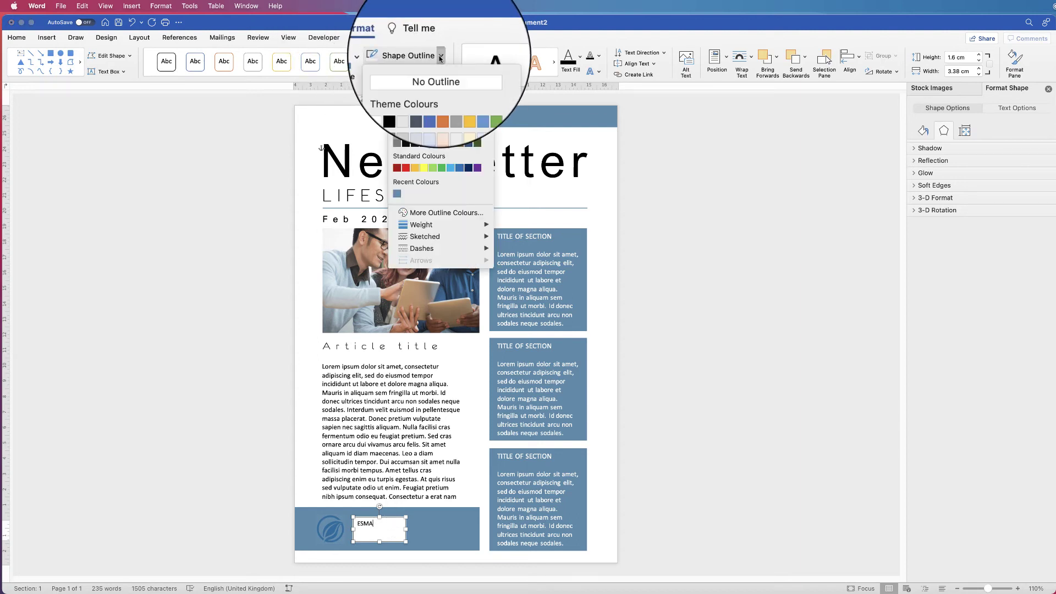
{"action": "left_click", "coordinate": [385, 47]}
{"action": "left_click", "coordinate": [384, 46]}
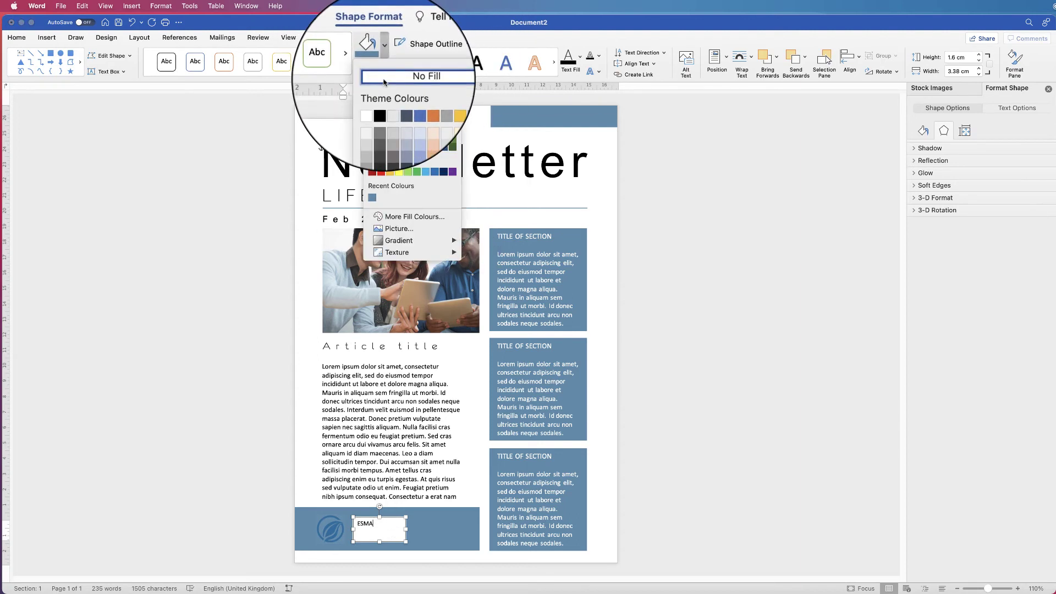
{"action": "left_click", "coordinate": [383, 82]}
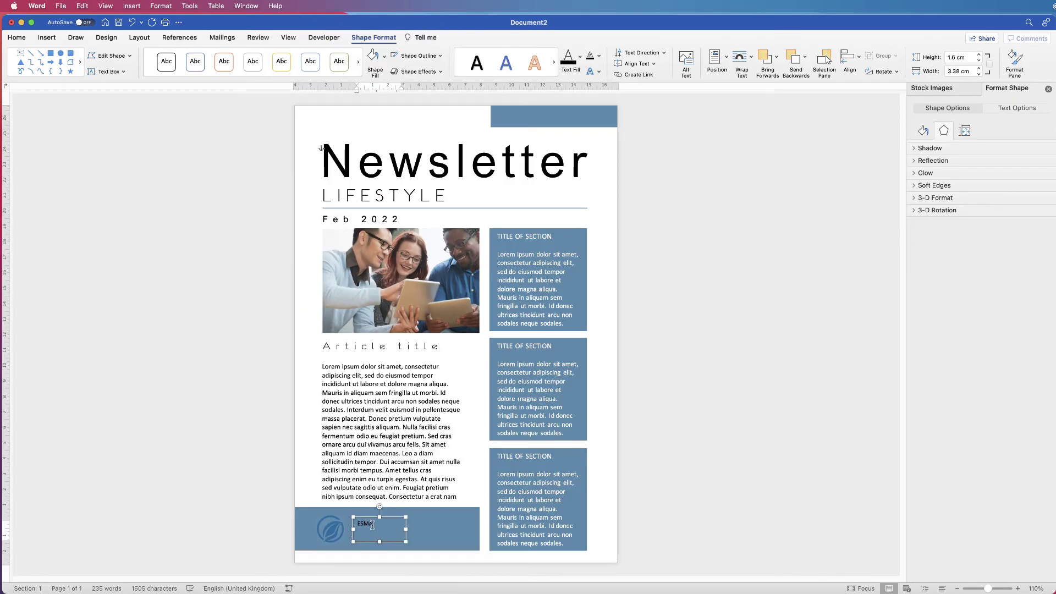
Step: Format ESMA as white Academy Engraved LET at 18 pt
{"action": "left_click_drag", "start_coordinate": [372, 525], "coordinate": [356, 523]}
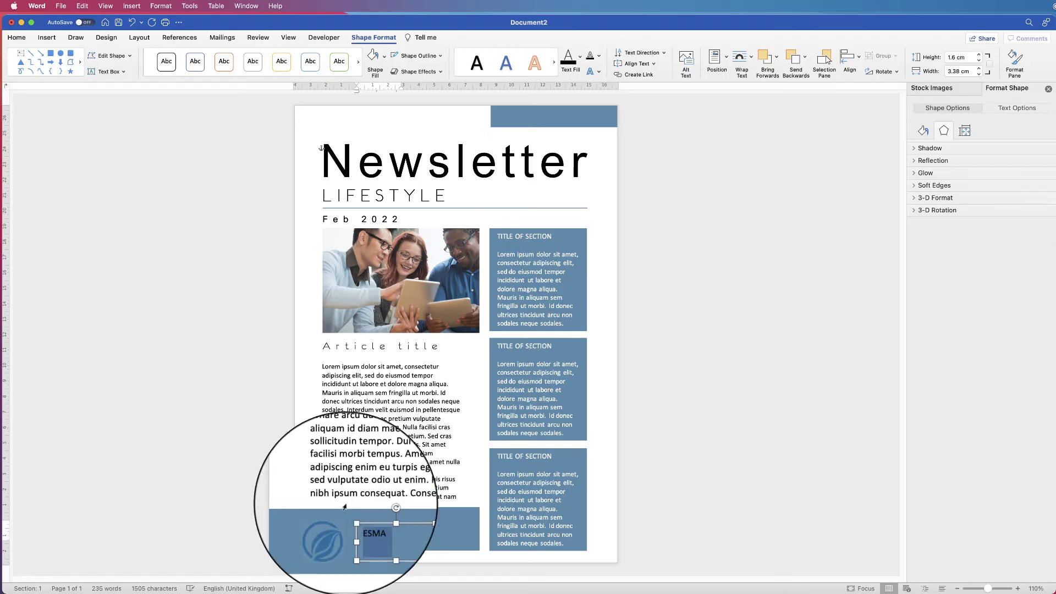
{"action": "left_click", "coordinate": [19, 40]}
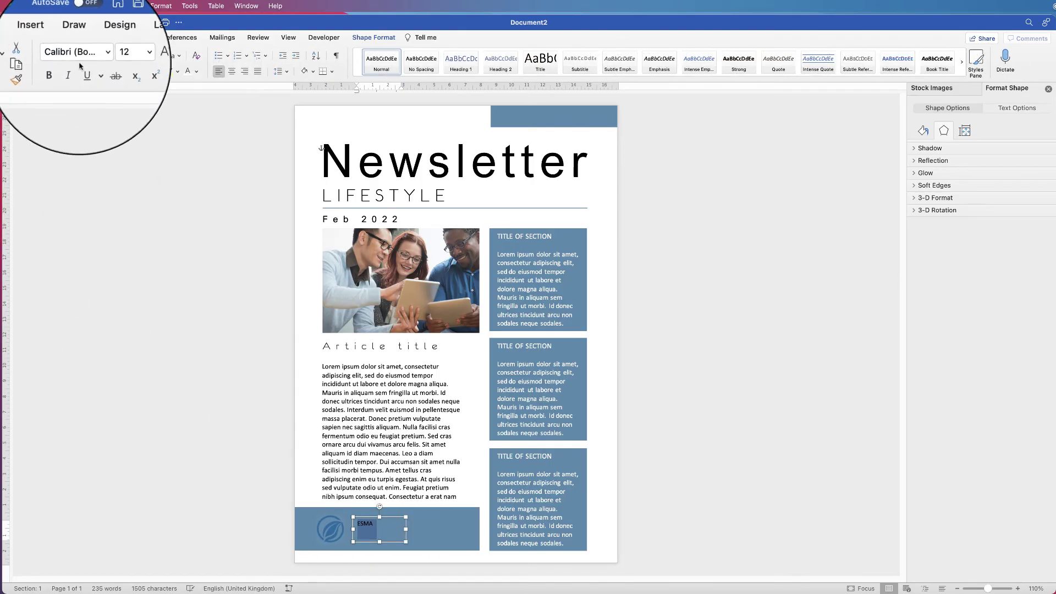
{"action": "left_click", "coordinate": [99, 57]}
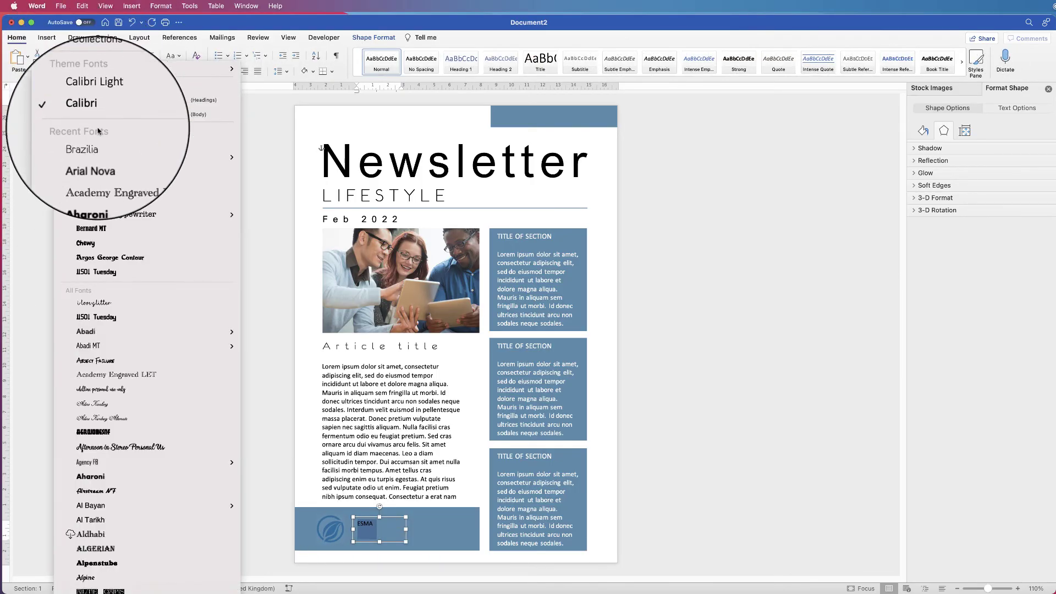
{"action": "left_click", "coordinate": [103, 174]}
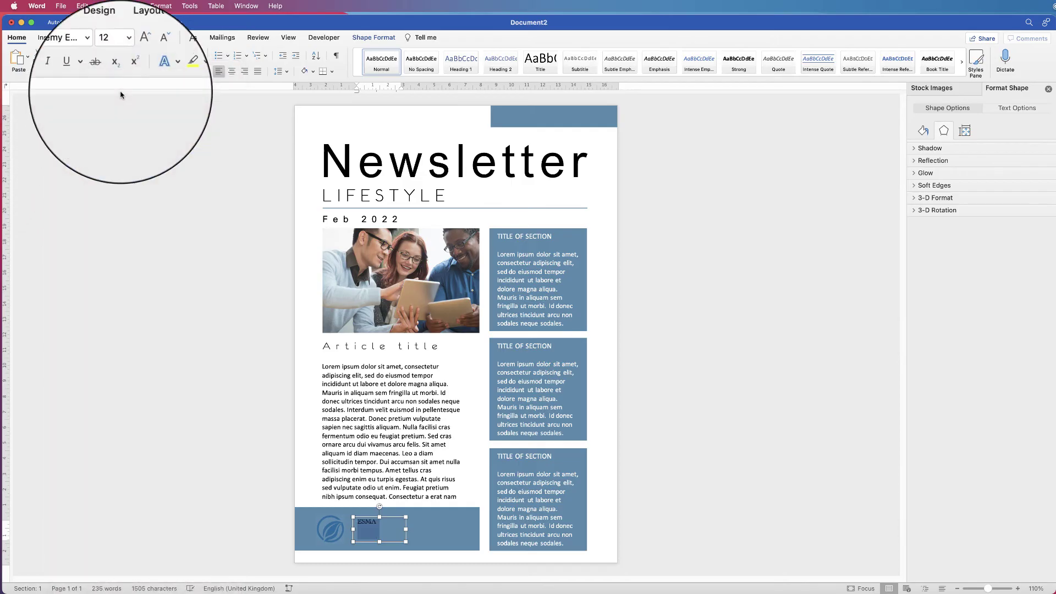
{"action": "left_click", "coordinate": [127, 57]}
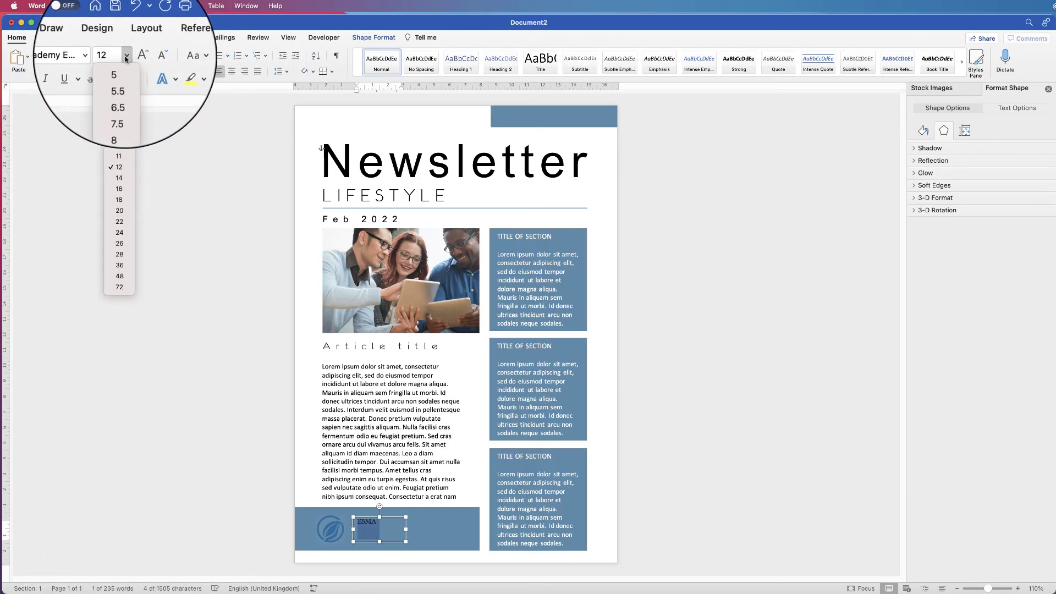
{"action": "left_click", "coordinate": [119, 199]}
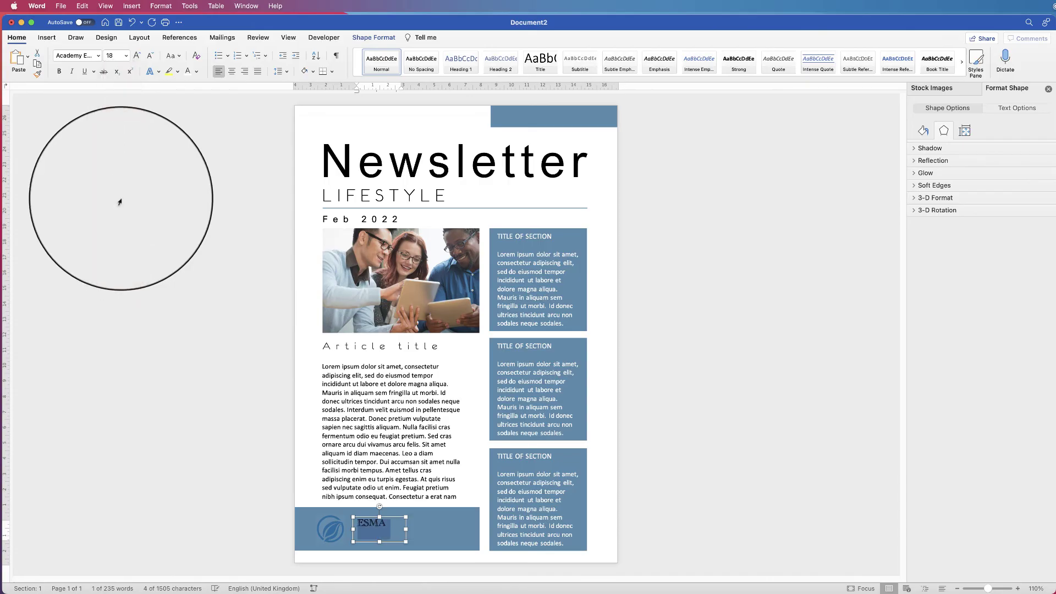
{"action": "left_click", "coordinate": [190, 72]}
{"action": "left_click", "coordinate": [196, 73]}
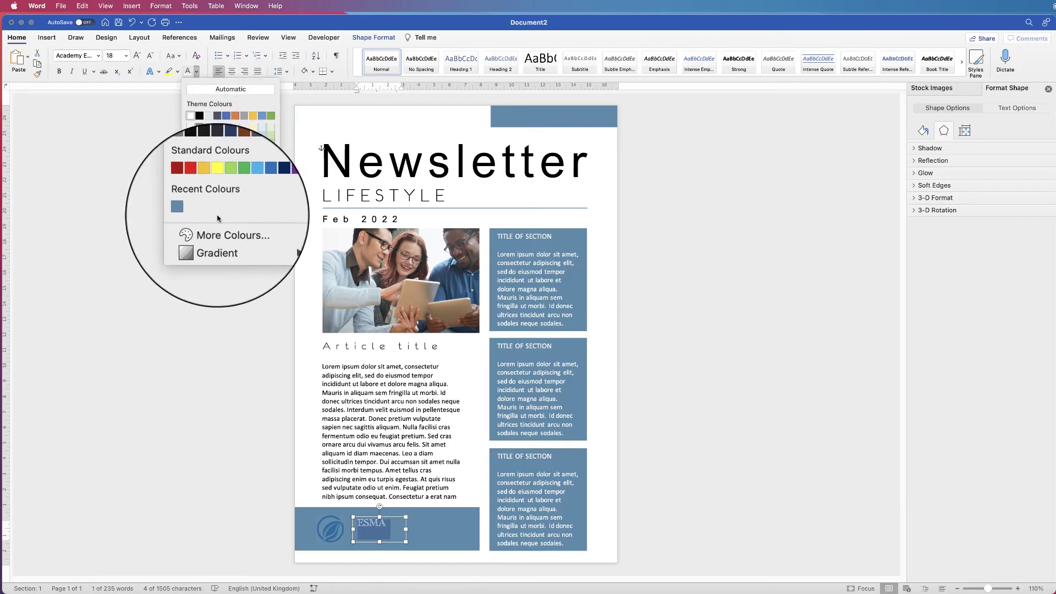
{"action": "key", "text": "Escape"}
Step: Shrink the ESMA box to fit, nudge it down and right, and duplicate it to the right
{"action": "left_click_drag", "start_coordinate": [406, 542], "coordinate": [368, 534]}
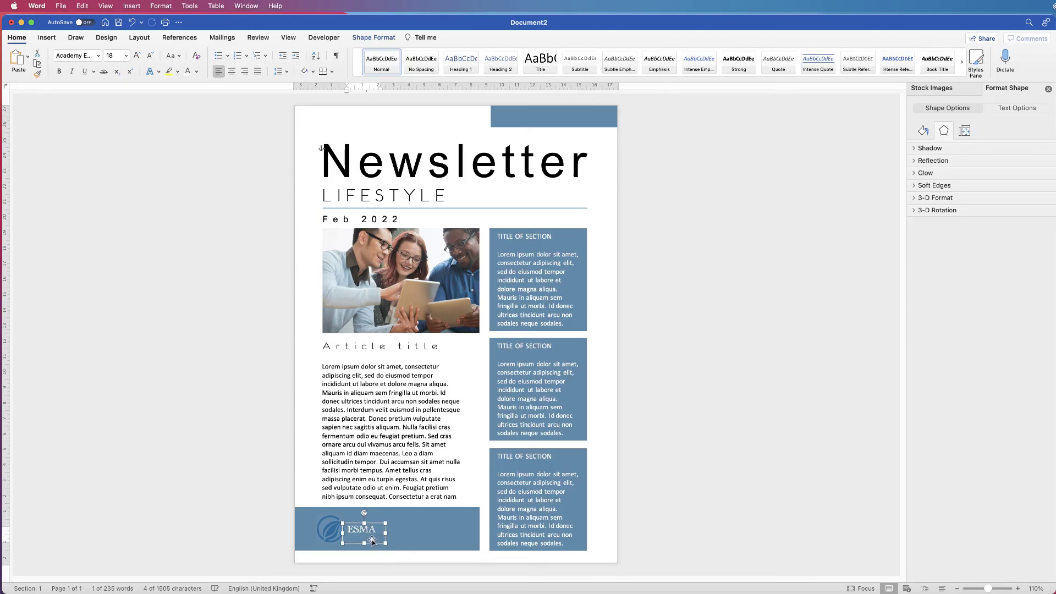
{"action": "key", "text": "Down"}
{"action": "key", "text": "Right"}
{"action": "left_click_drag", "start_coordinate": [361, 530], "coordinate": [440, 525]}
Step: Replace the copied label's text with CONNECT WITH US and widen its box leftward
{"action": "left_click", "coordinate": [443, 525]}
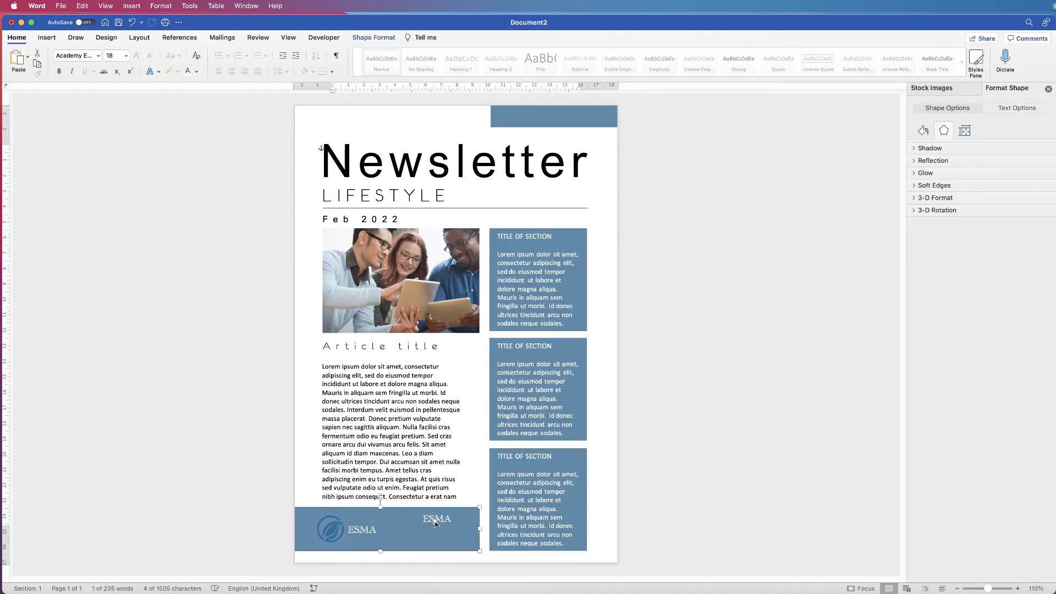
{"action": "left_click", "coordinate": [449, 523]}
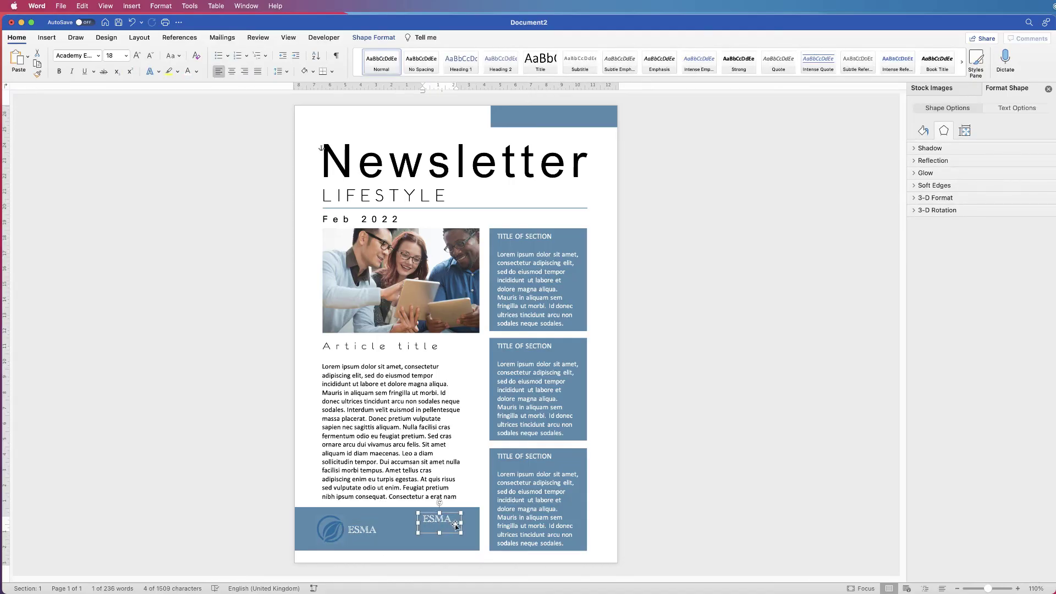
{"action": "left_click", "coordinate": [456, 526]}
{"action": "left_click_drag", "start_coordinate": [451, 520], "coordinate": [425, 520]}
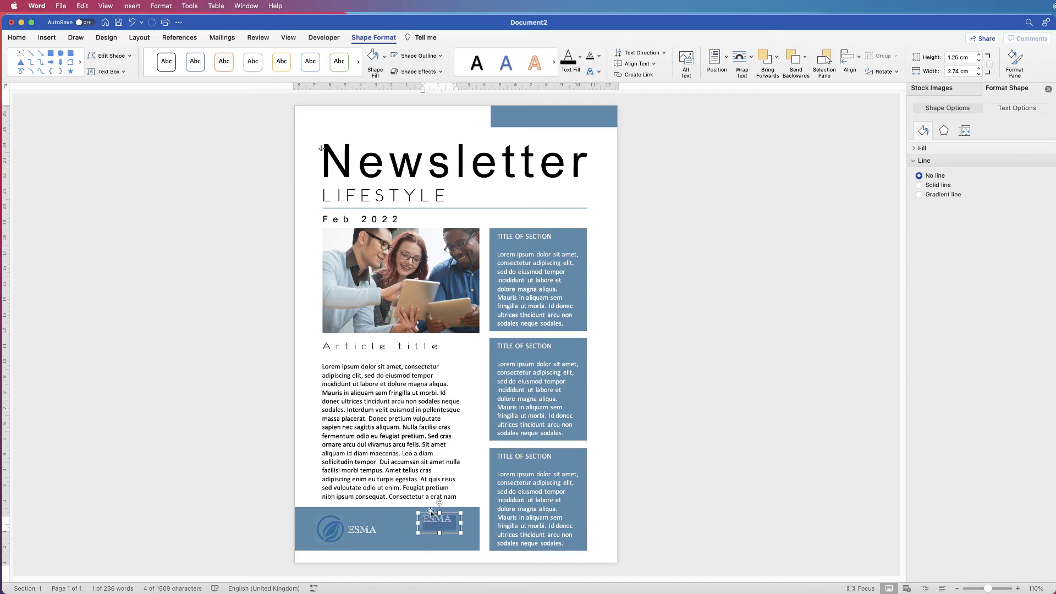
{"action": "type", "text": "c"}
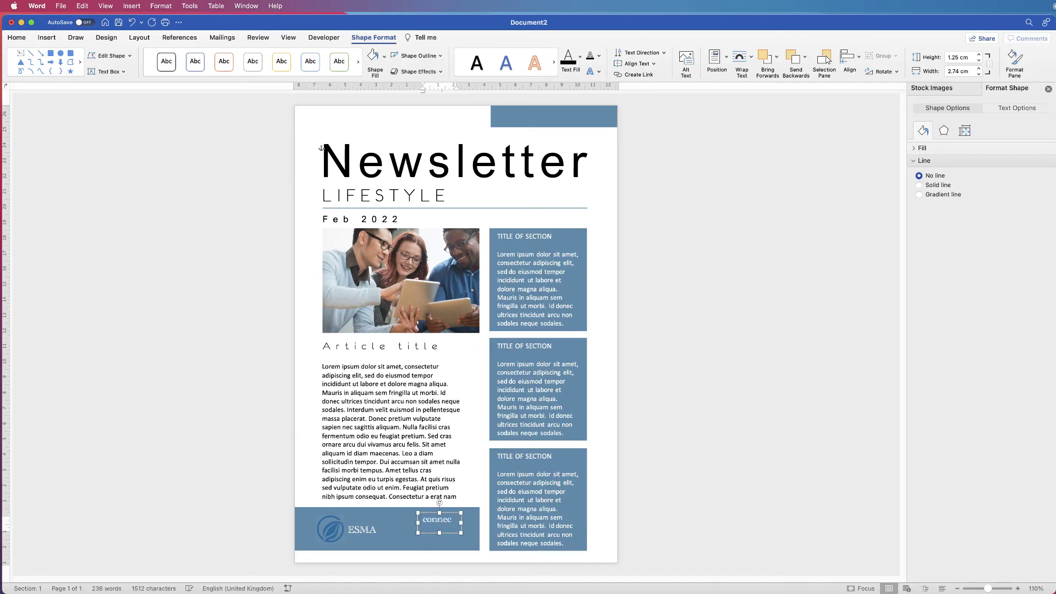
{"action": "key", "text": "BackSpace"}
{"action": "type", "text": "CONNECT WITH US"}
{"action": "left_click_drag", "start_coordinate": [414, 523], "coordinate": [391, 524]}
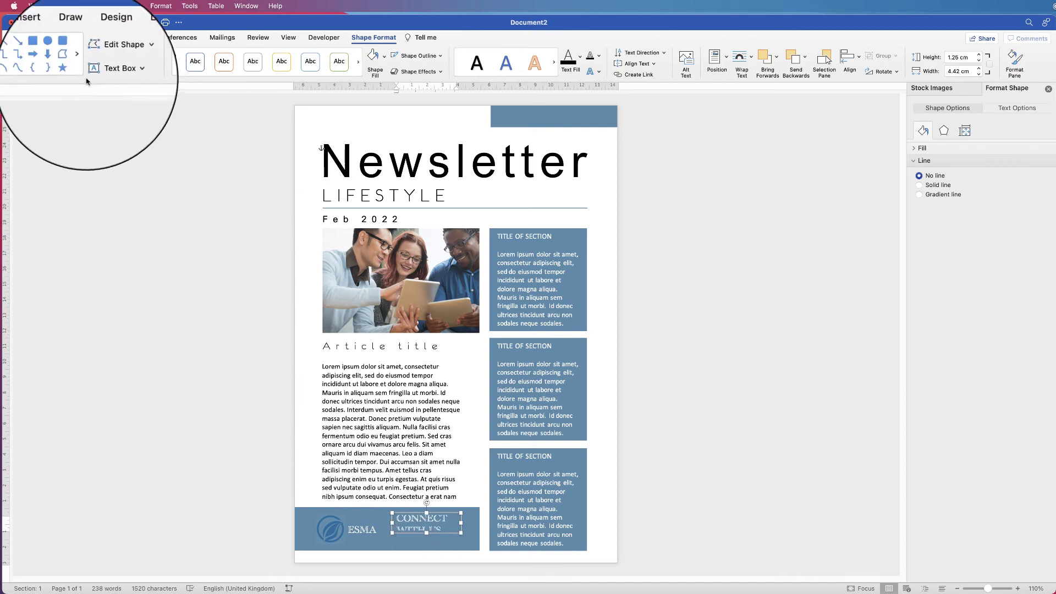
Step: Set CONNECT WITH US to Brazilia 14 pt and widen the box to fit one line
{"action": "left_click", "coordinate": [17, 36]}
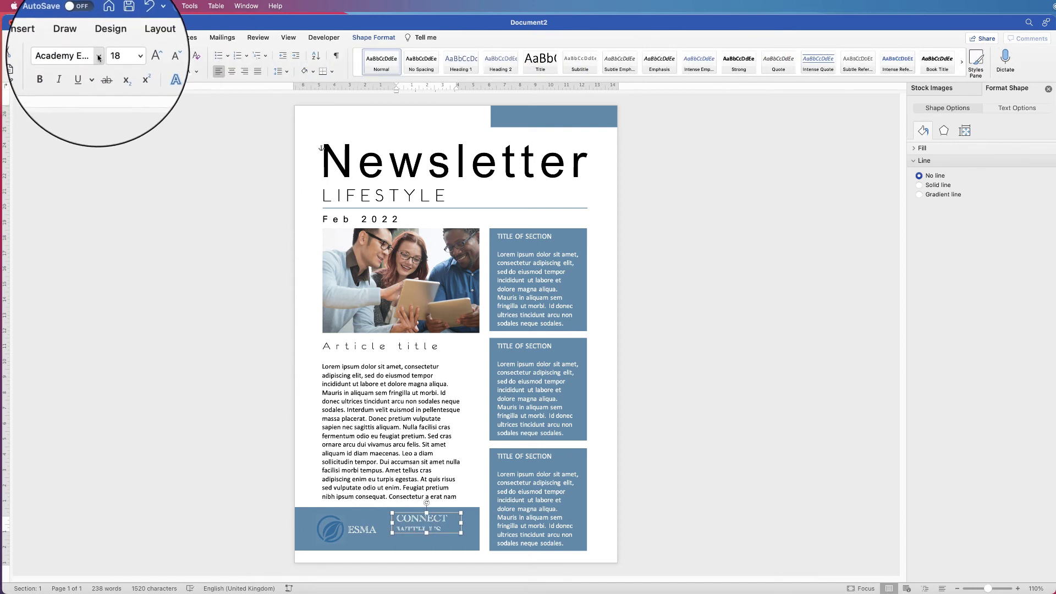
{"action": "left_click", "coordinate": [99, 57]}
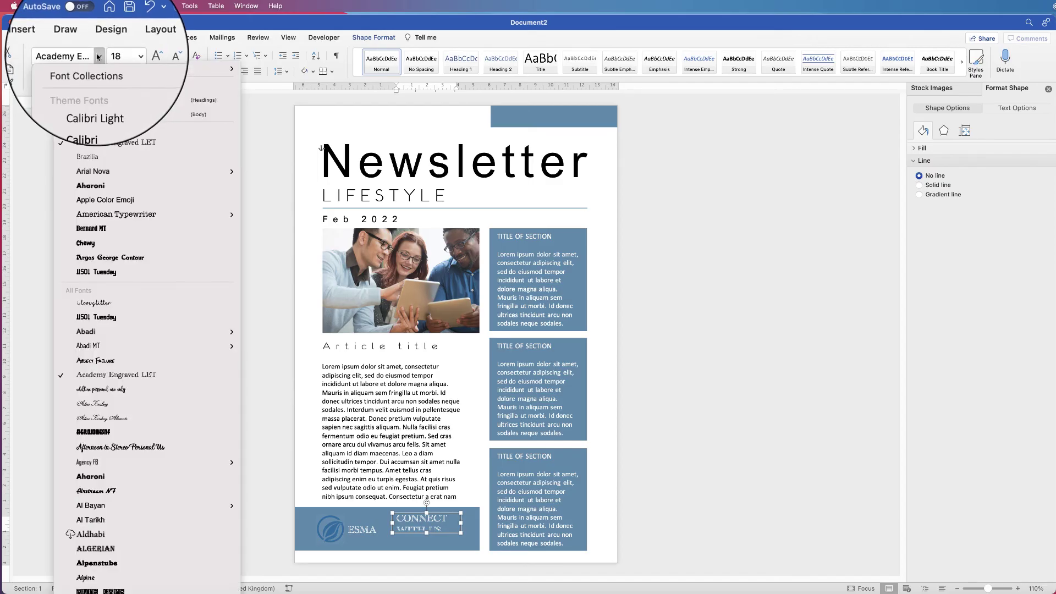
{"action": "left_click", "coordinate": [101, 173]}
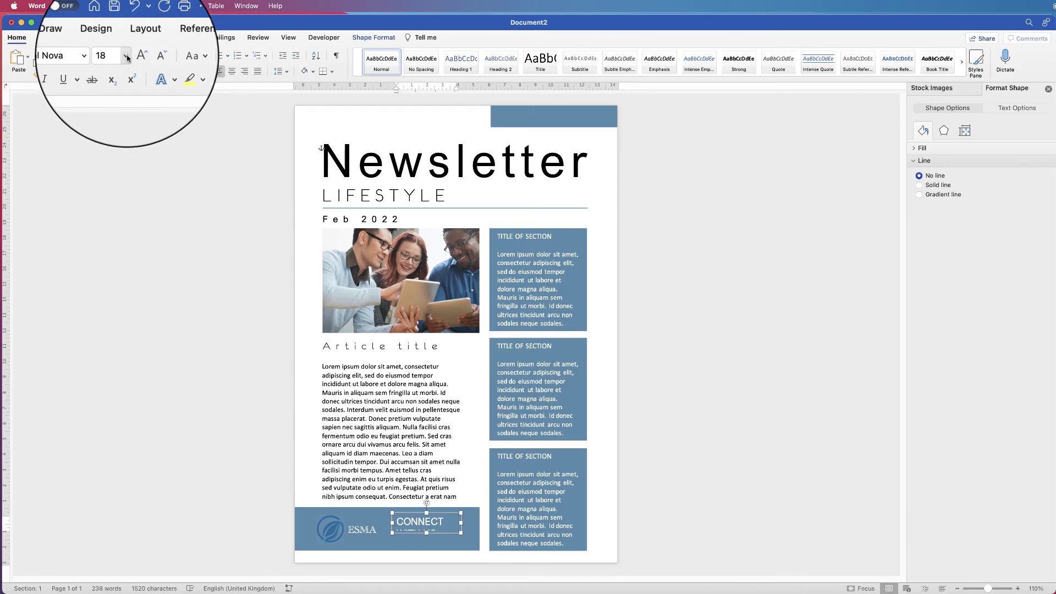
{"action": "left_click", "coordinate": [98, 56]}
{"action": "left_click", "coordinate": [98, 159]}
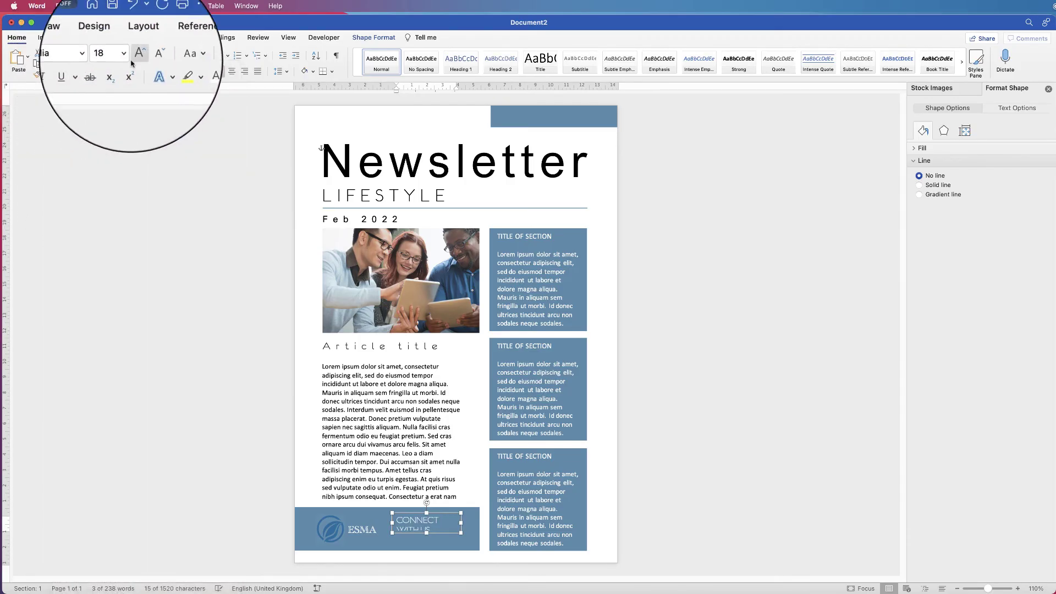
{"action": "left_click", "coordinate": [149, 56]}
{"action": "left_click", "coordinate": [149, 55]}
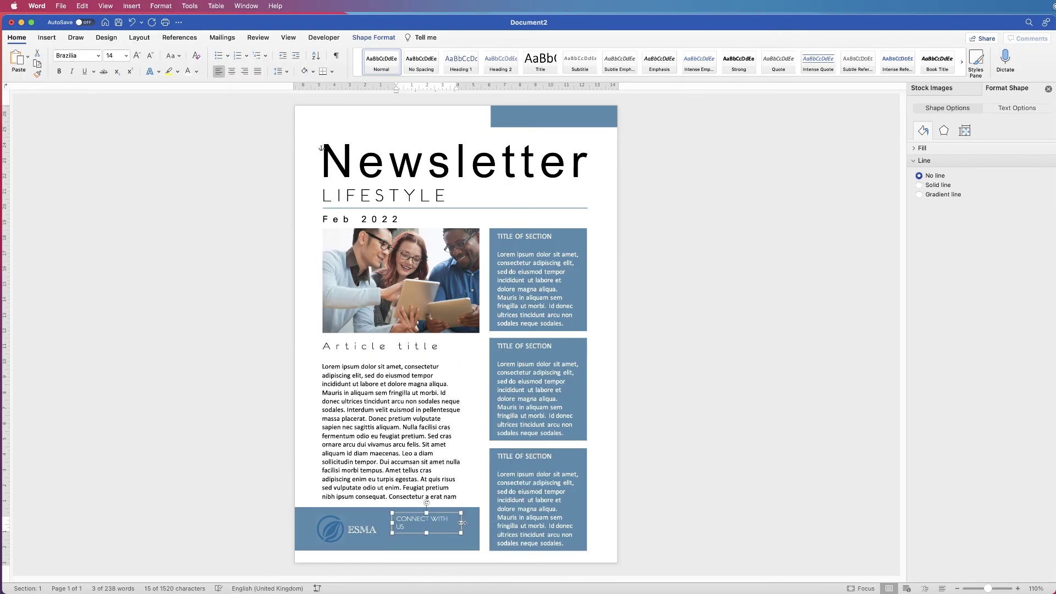
{"action": "left_click_drag", "start_coordinate": [462, 523], "coordinate": [431, 526]}
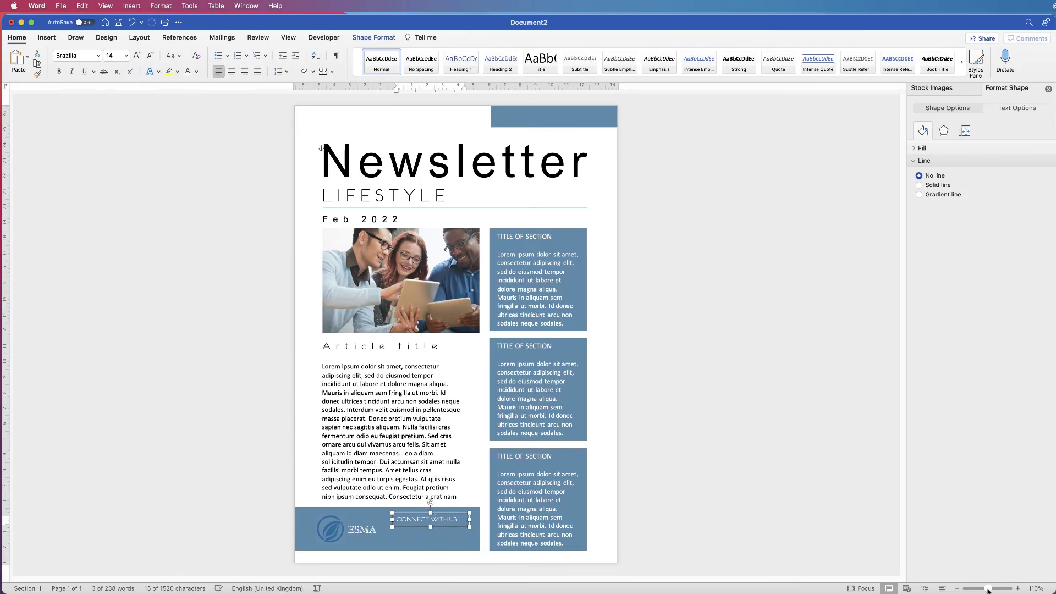
{"action": "left_click_drag", "start_coordinate": [990, 590], "coordinate": [999, 589]}
{"action": "left_click_drag", "start_coordinate": [902, 513], "coordinate": [909, 550]}
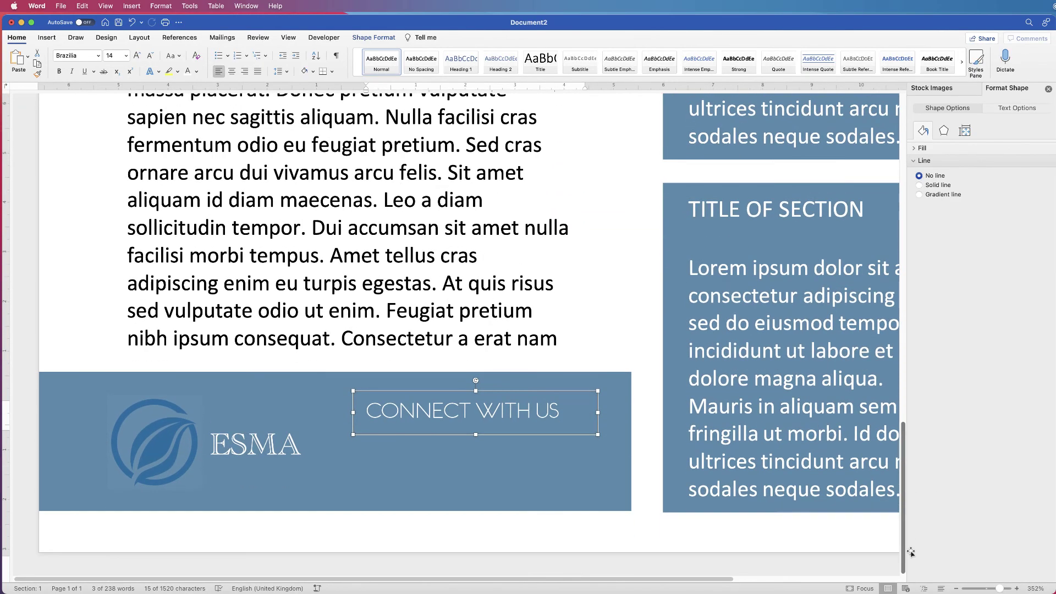
{"action": "left_click_drag", "start_coordinate": [481, 413], "coordinate": [480, 441]}
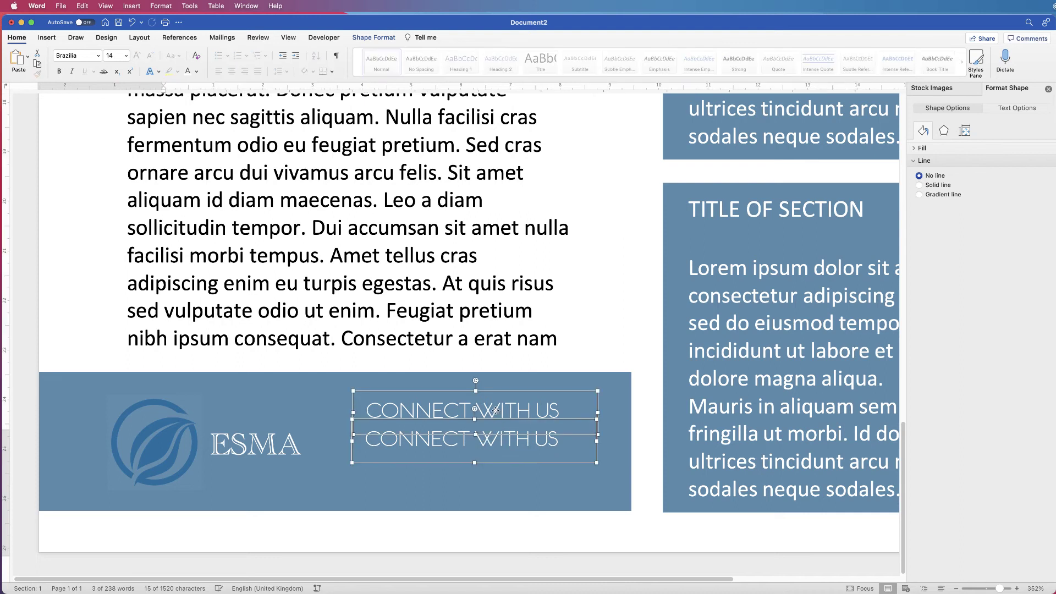
{"action": "left_click", "coordinate": [503, 416]}
{"action": "left_click", "coordinate": [530, 445]}
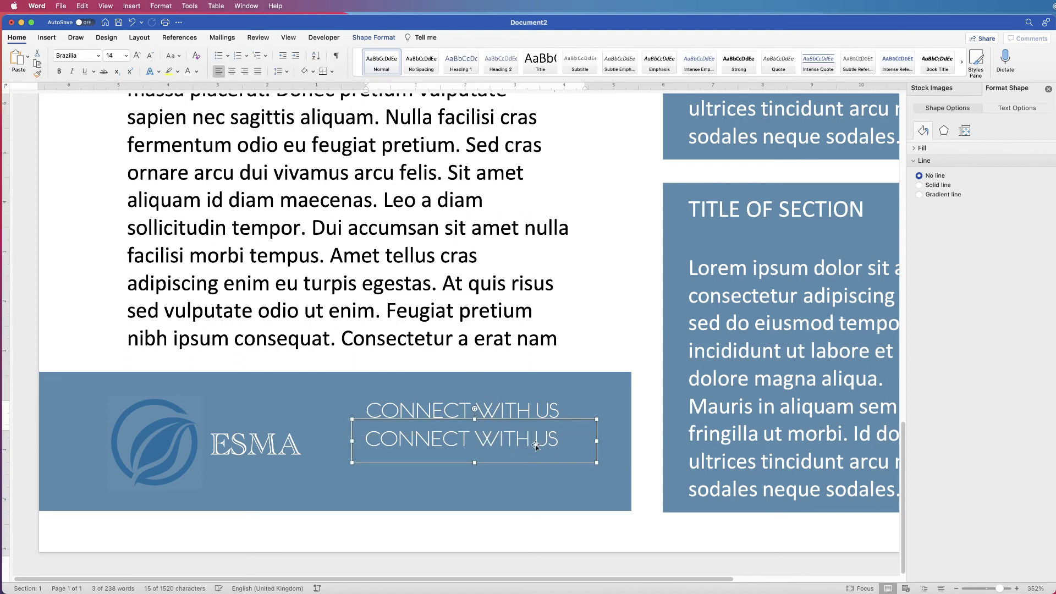
{"action": "double_click", "coordinate": [553, 443]}
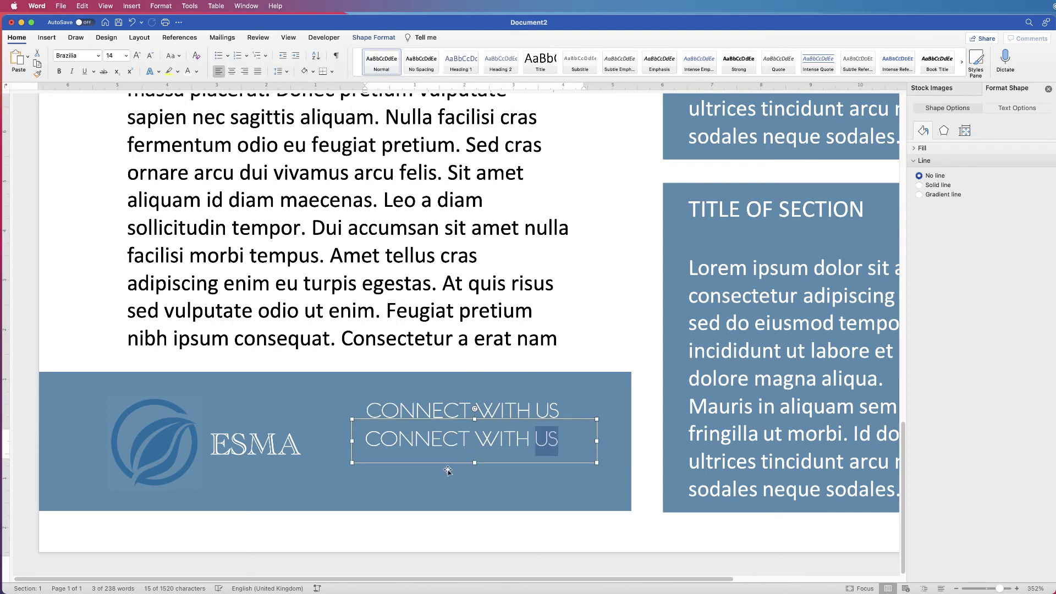
{"action": "key", "text": "super+a"}
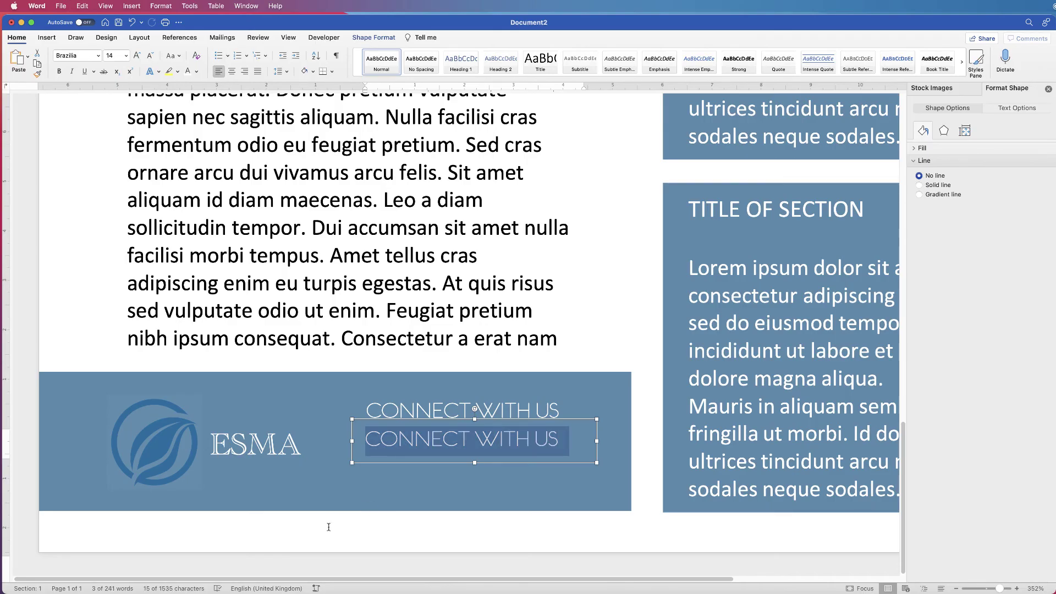
{"action": "type", "text": "www.life"}
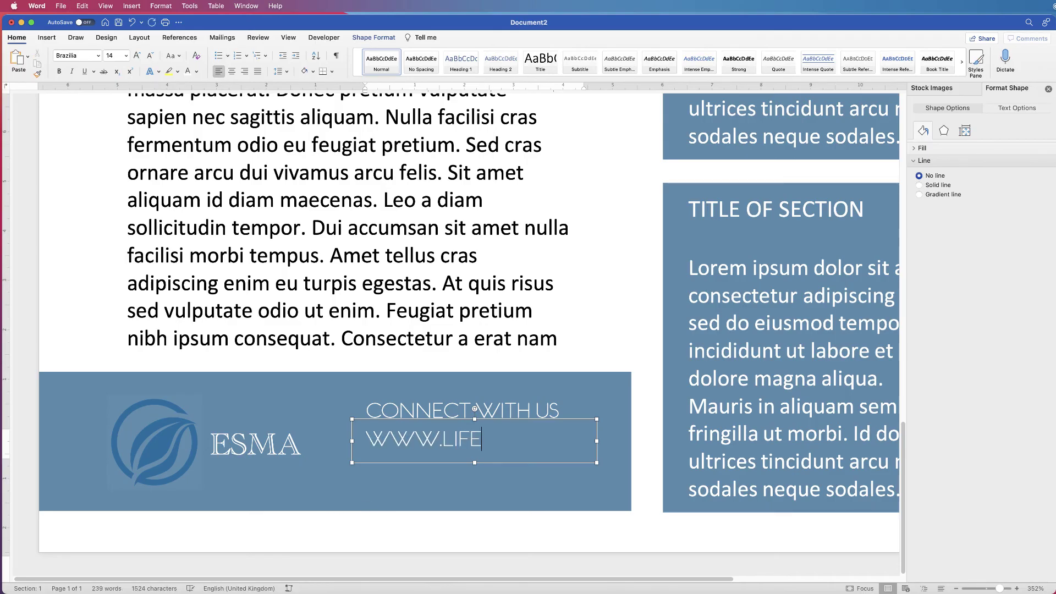
{"action": "type", "text": "style.co"}
{"action": "key", "text": "Return"}
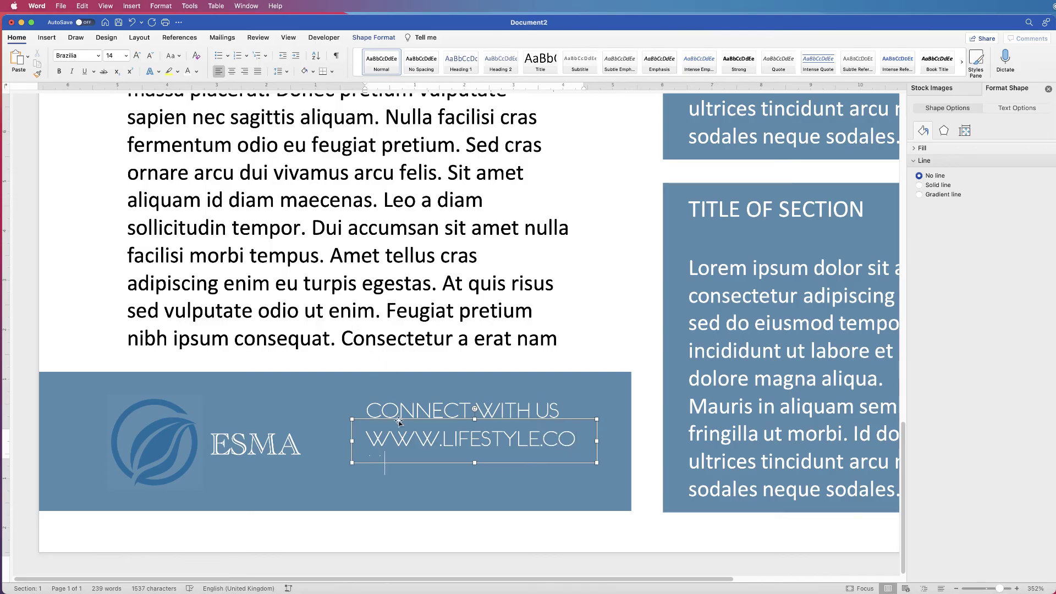
Step: Shrink the web address to 10.5 pt, make it lowercase, and resize its box to fit
{"action": "key", "text": "super+a"}
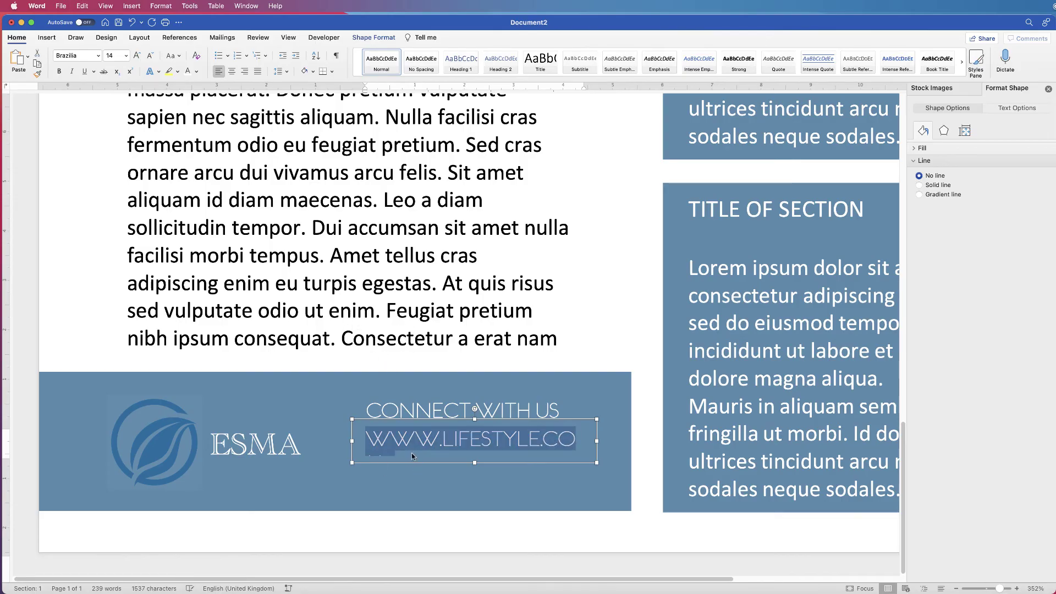
{"action": "left_click", "coordinate": [149, 56]}
{"action": "left_click", "coordinate": [150, 56]}
{"action": "left_click", "coordinate": [150, 57]}
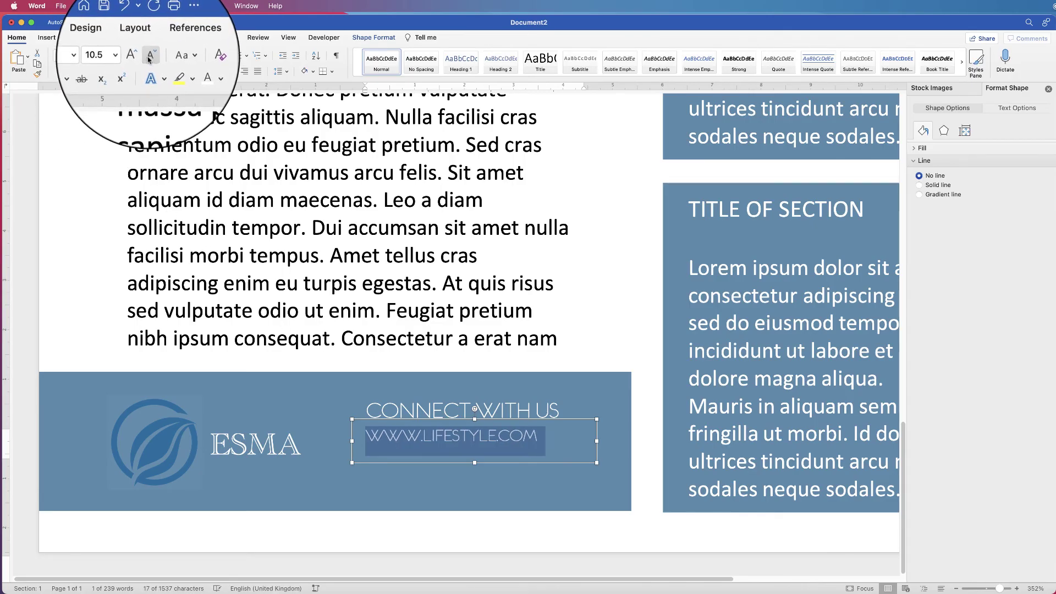
{"action": "left_click", "coordinate": [181, 57]}
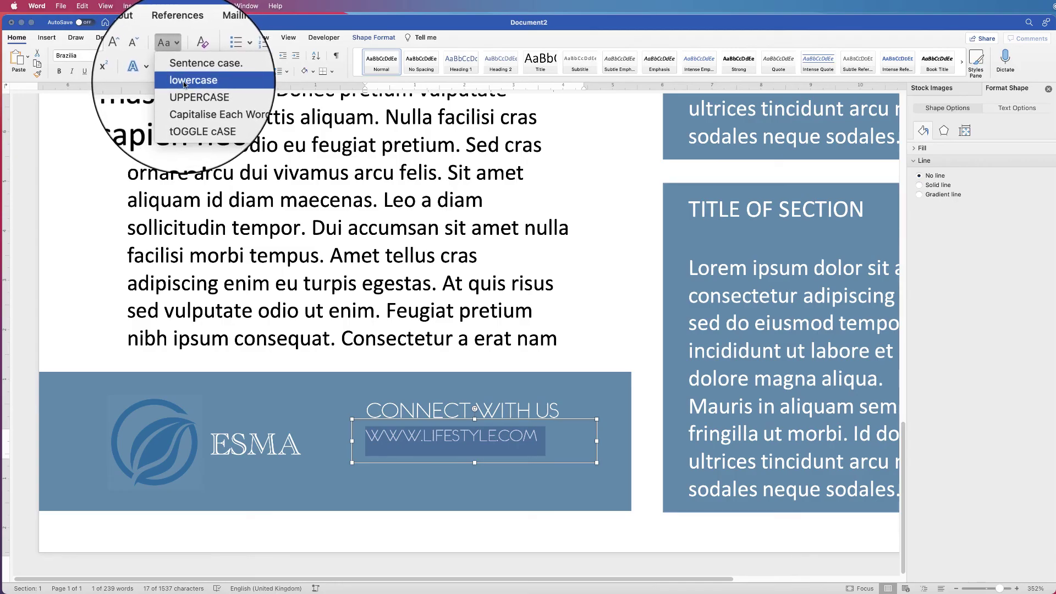
{"action": "left_click", "coordinate": [183, 83]}
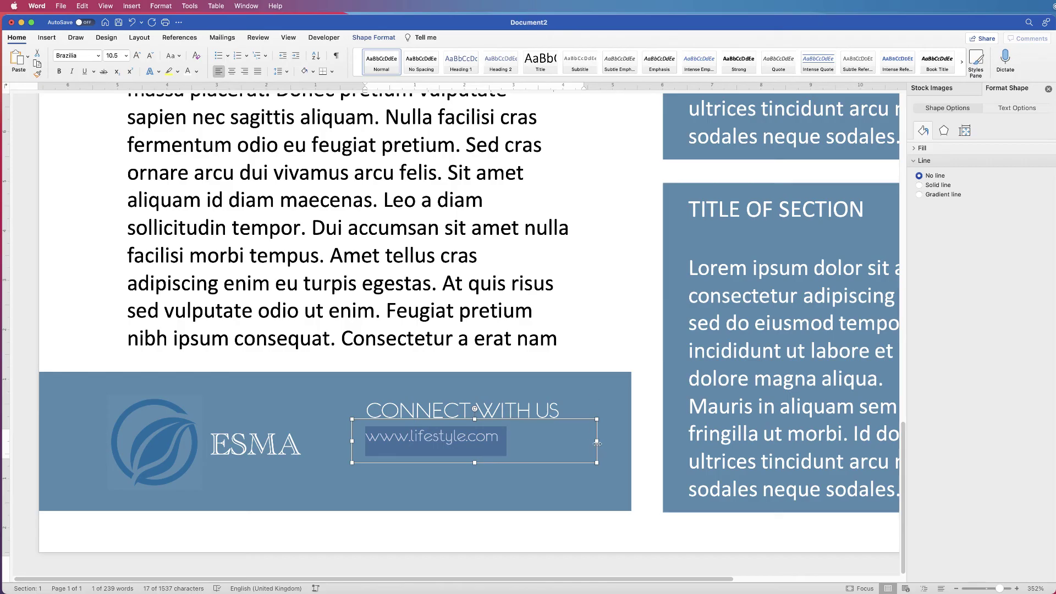
{"action": "left_click_drag", "start_coordinate": [599, 441], "coordinate": [531, 442]}
{"action": "mouse_move", "coordinate": [441, 461]}
{"action": "left_mouse_down"}
{"action": "mouse_move", "coordinate": [441, 451]}
{"action": "mouse_move", "coordinate": [448, 466]}
{"action": "mouse_move", "coordinate": [449, 456]}
{"action": "left_mouse_up"}
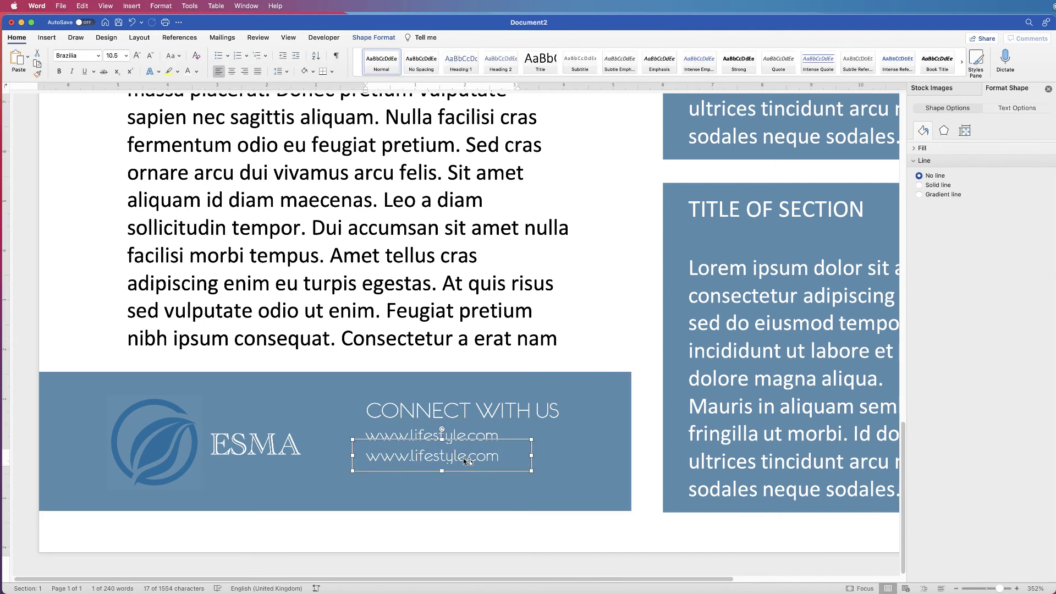
Step: Copy the web address line twice into two rows beneath it
{"action": "left_click_drag", "start_coordinate": [467, 471], "coordinate": [467, 483]}
{"action": "left_click", "coordinate": [465, 441], "text": "shift"}
{"action": "left_click", "coordinate": [477, 435]}
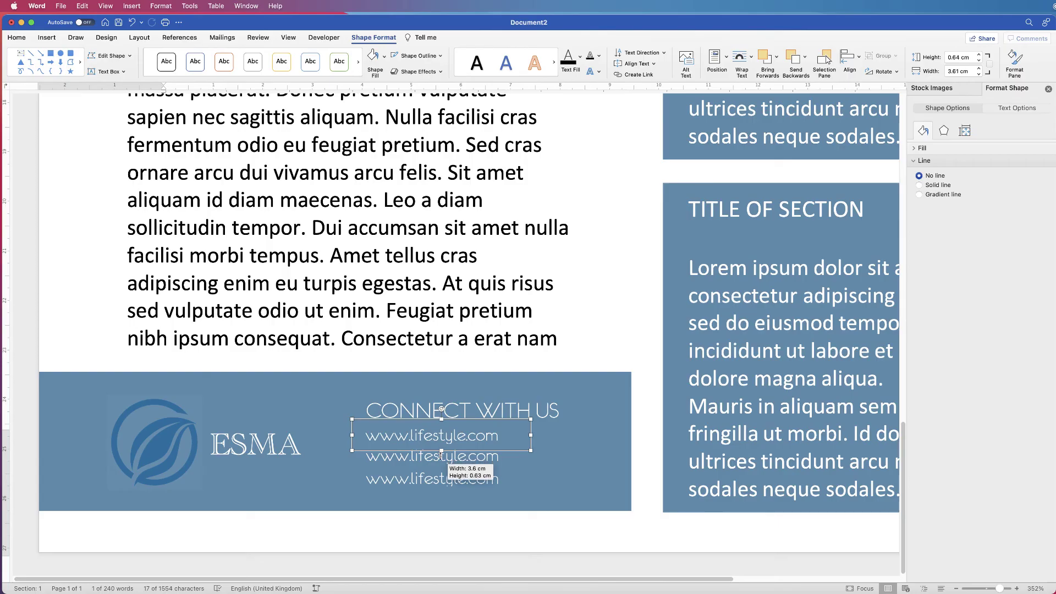
{"action": "left_click_drag", "start_coordinate": [441, 450], "coordinate": [441, 466]}
{"action": "key", "text": "super+v"}
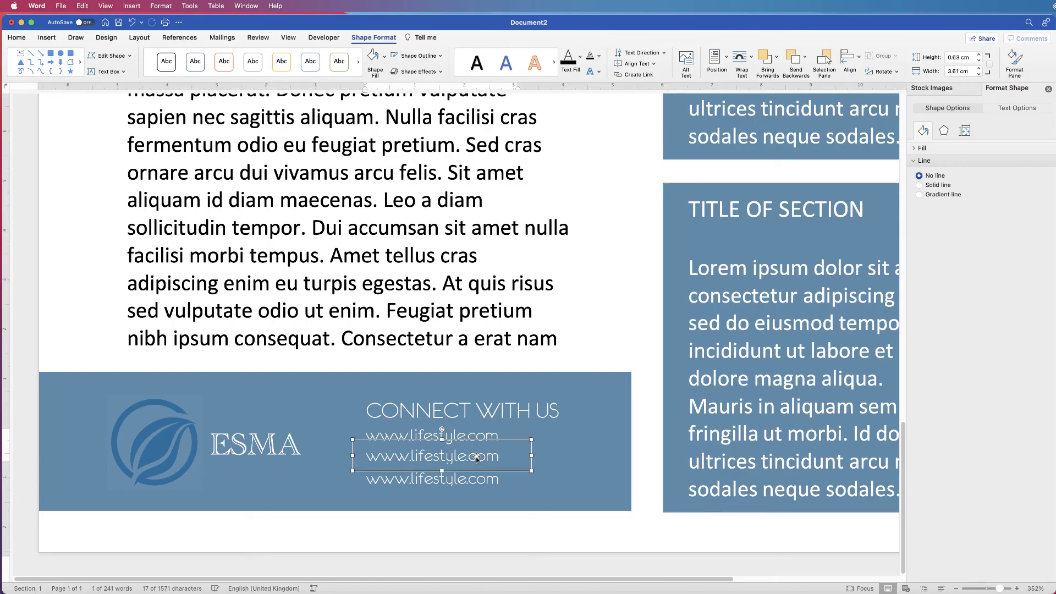
Step: Retype the second line as the contact e-mail address
{"action": "double_click", "coordinate": [485, 462]}
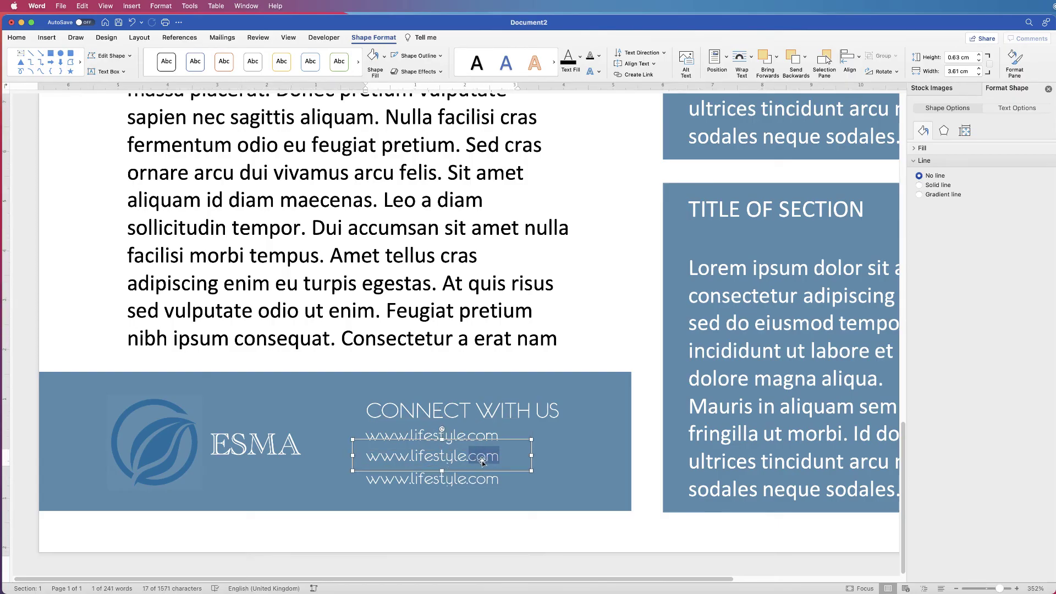
{"action": "triple_click", "coordinate": [471, 464]}
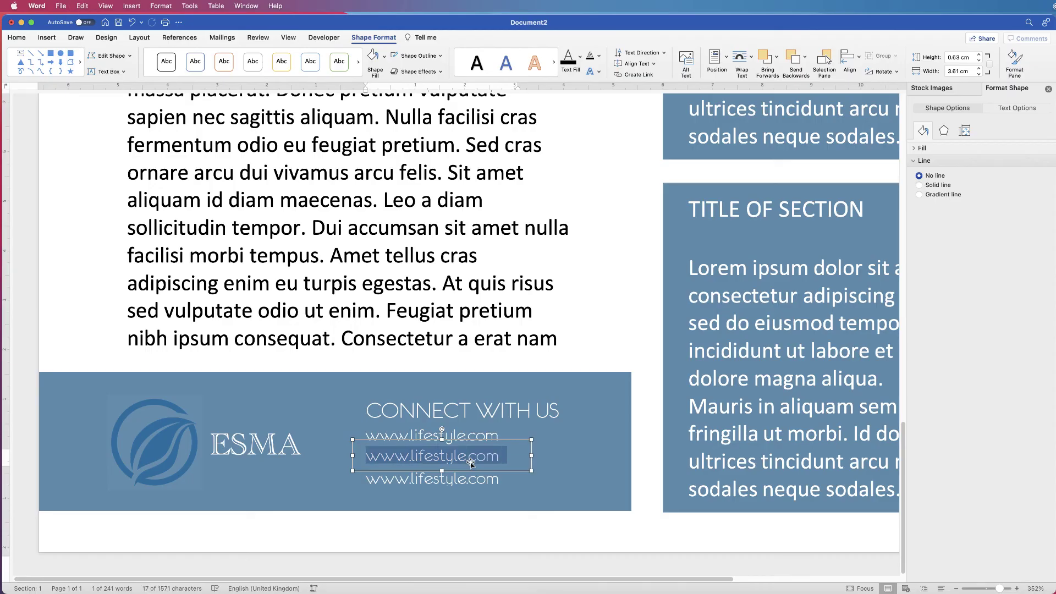
{"action": "type", "text": "LIFESTY"}
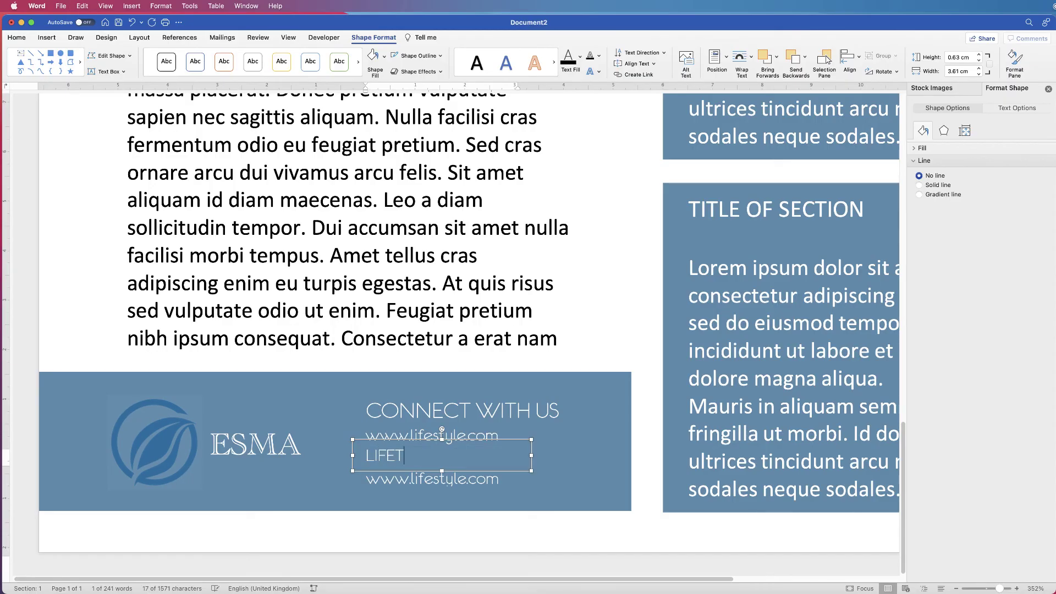
{"action": "key", "text": "BackSpace"}
{"action": "key", "text": "BackSpace"}
{"action": "key", "text": "BackSpace"}
{"action": "key", "text": "BackSpace"}
{"action": "key", "text": "BackSpace"}
{"action": "key", "text": "BackSpace"}
{"action": "key", "text": "BackSpace"}
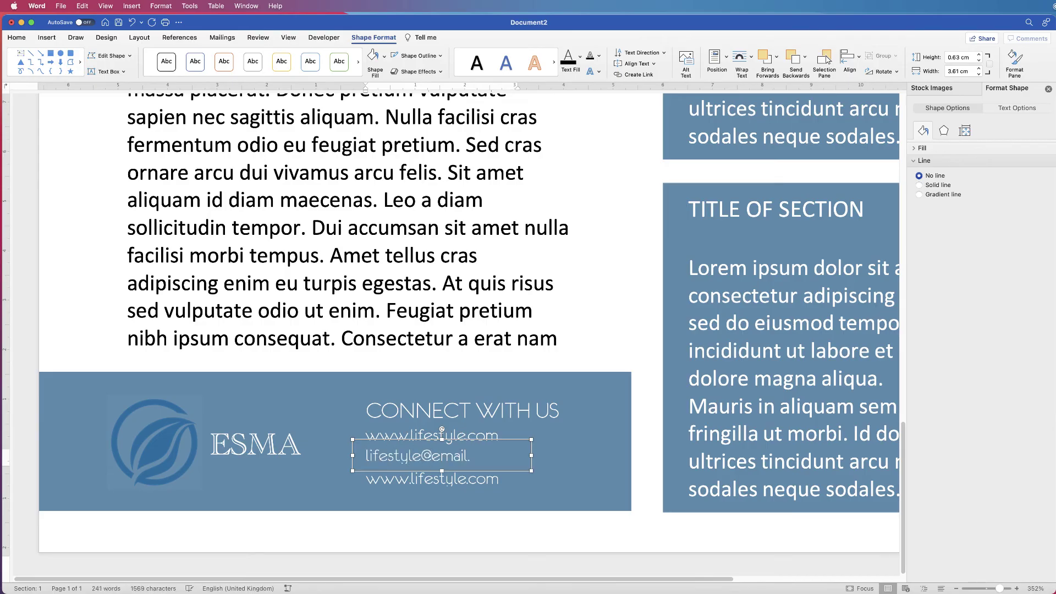
Step: Retype the third line as the phone number and reposition it in the footer
{"action": "left_click", "coordinate": [422, 482]}
{"action": "key", "text": "super+a"}
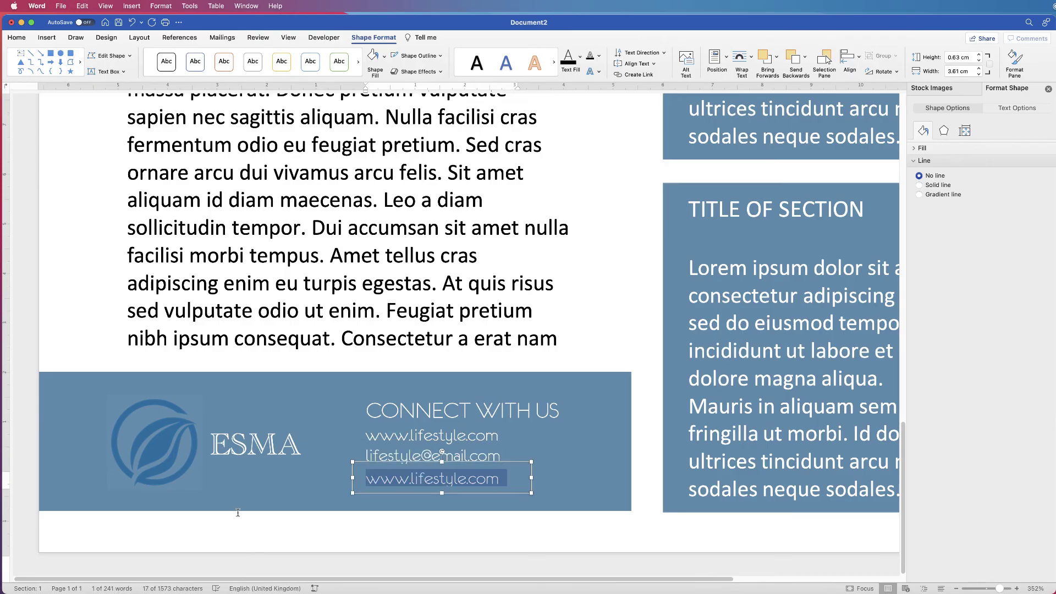
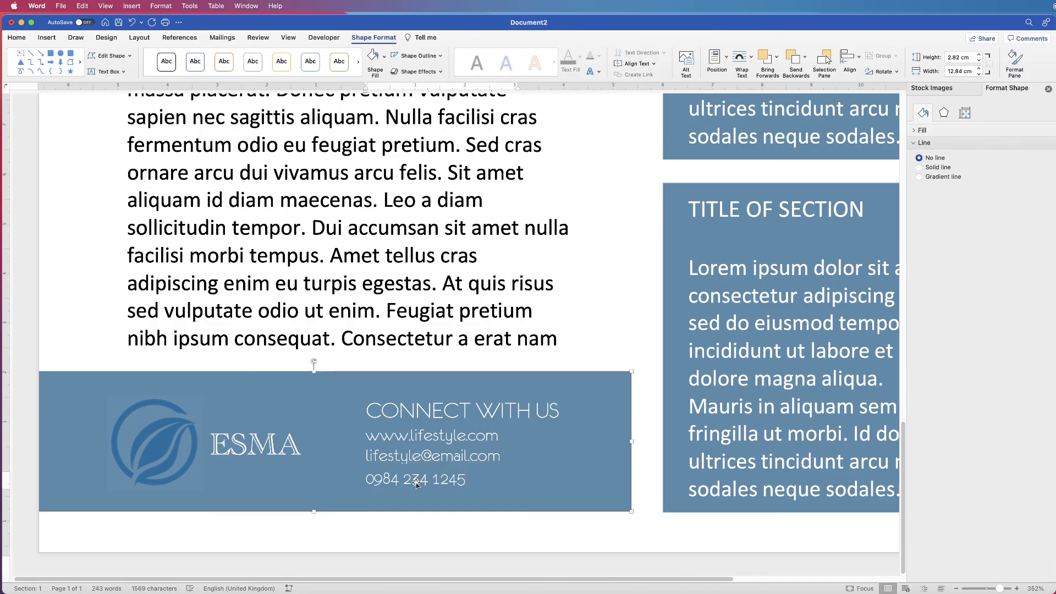
{"action": "mouse_move", "coordinate": [417, 482]}
{"action": "left_mouse_down"}
{"action": "mouse_move", "coordinate": [418, 456]}
{"action": "mouse_move", "coordinate": [416, 465]}
{"action": "left_mouse_up"}
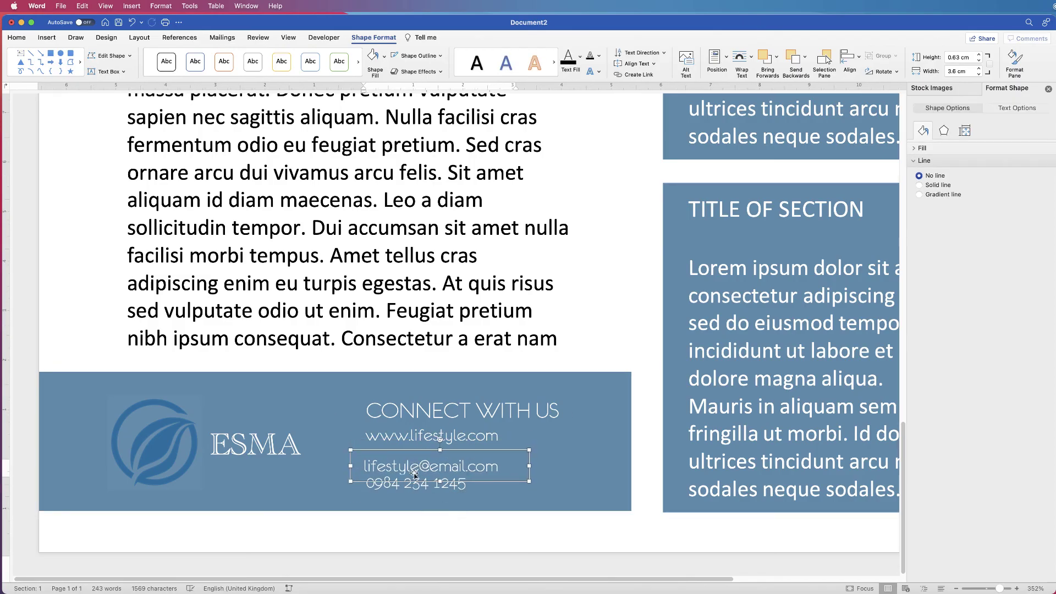
{"action": "left_click", "coordinate": [412, 483]}
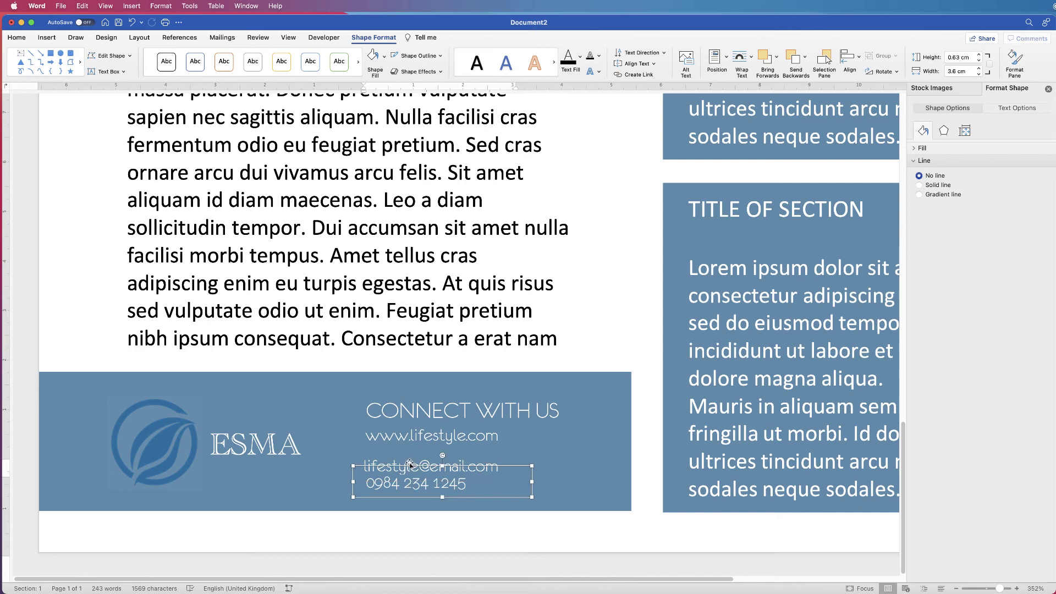
Step: Distribute the three contact boxes vertically and shorten the web address box to 0.63 cm
{"action": "left_click", "coordinate": [409, 464], "text": "shift"}
{"action": "left_click", "coordinate": [416, 439], "text": "shift"}
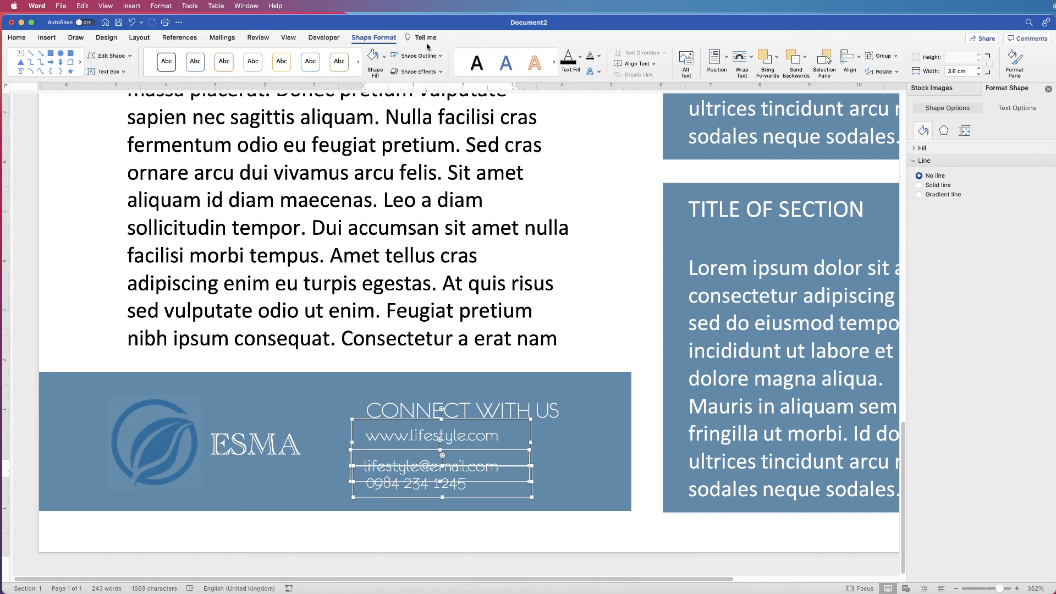
{"action": "left_click", "coordinate": [860, 58]}
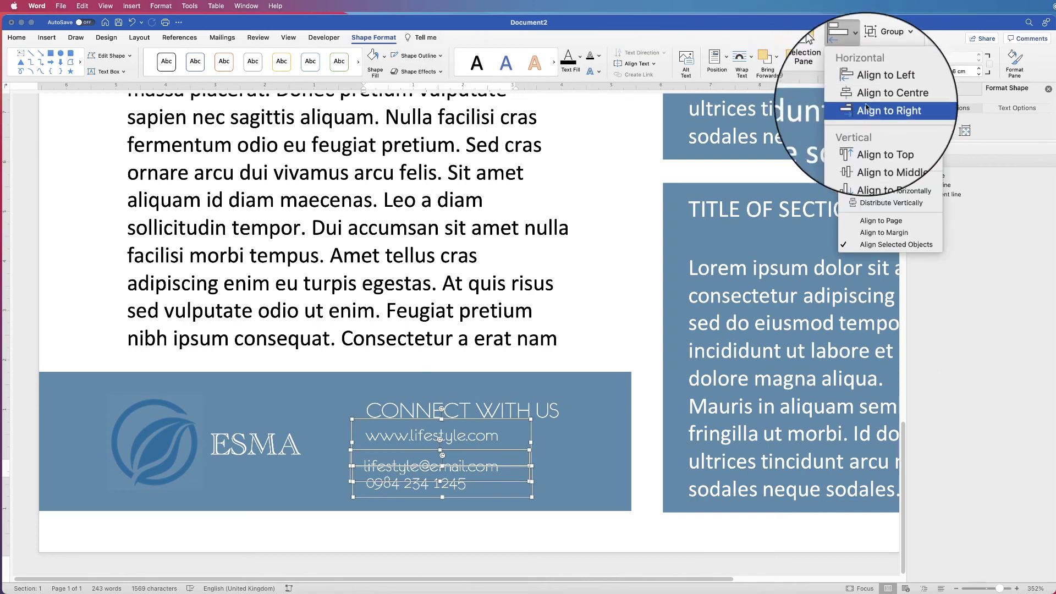
{"action": "left_click", "coordinate": [875, 190]}
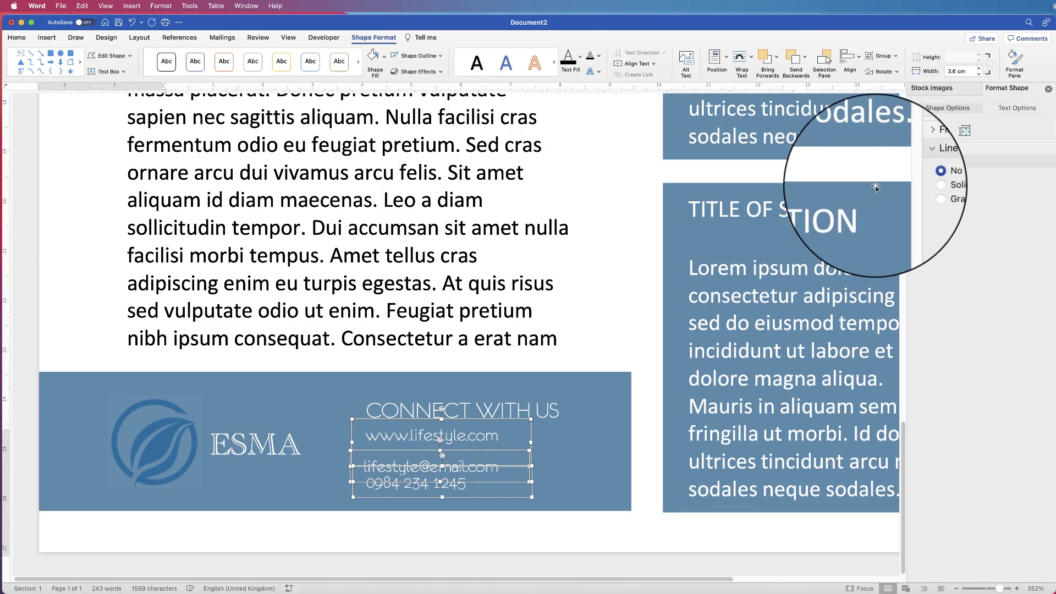
{"action": "left_click", "coordinate": [860, 59]}
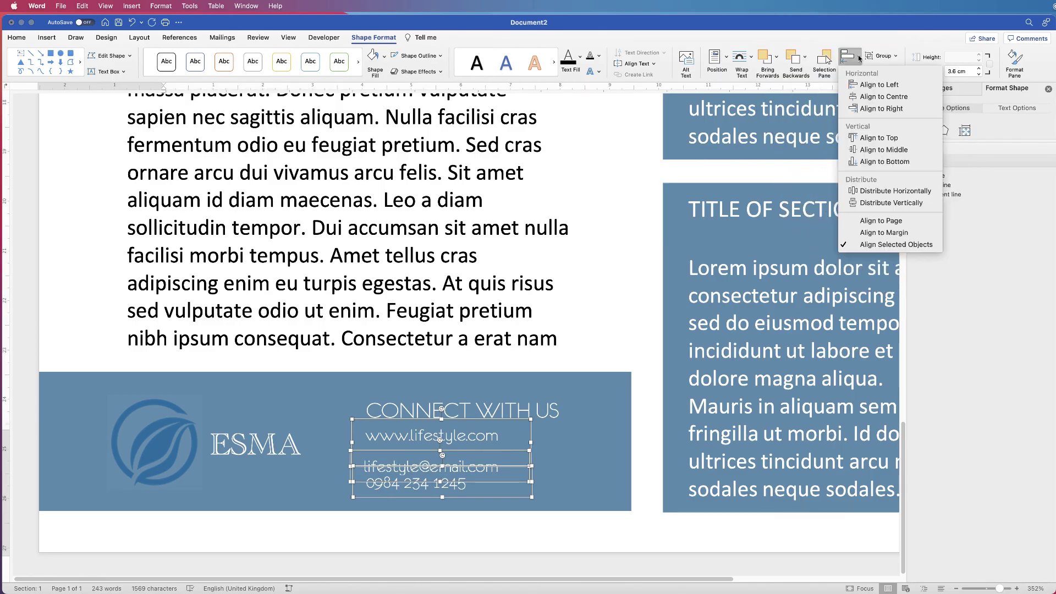
{"action": "left_click", "coordinate": [859, 59]}
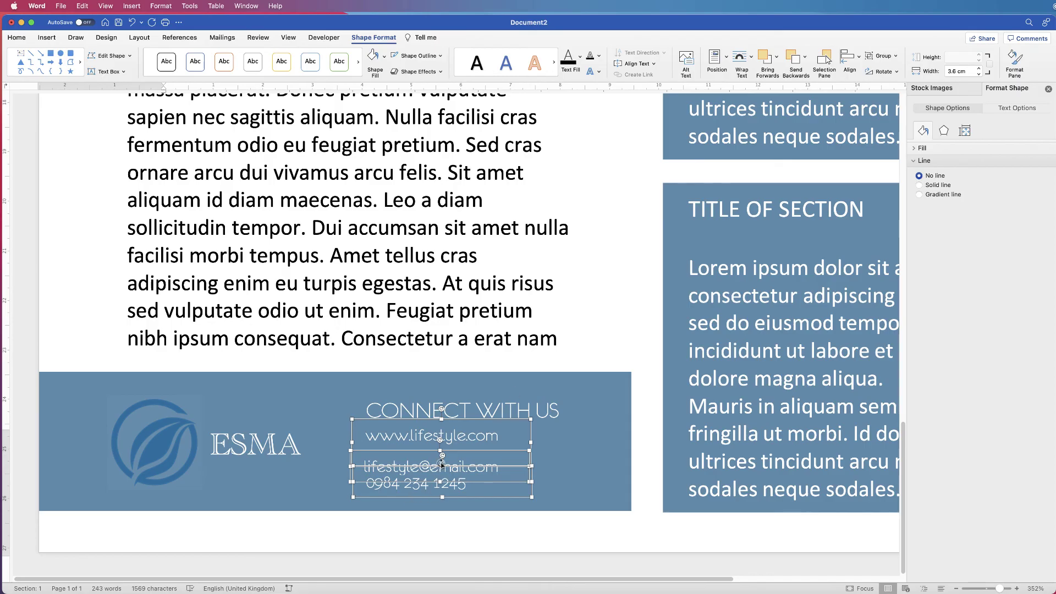
{"action": "left_click", "coordinate": [313, 366]}
{"action": "left_click", "coordinate": [441, 467]}
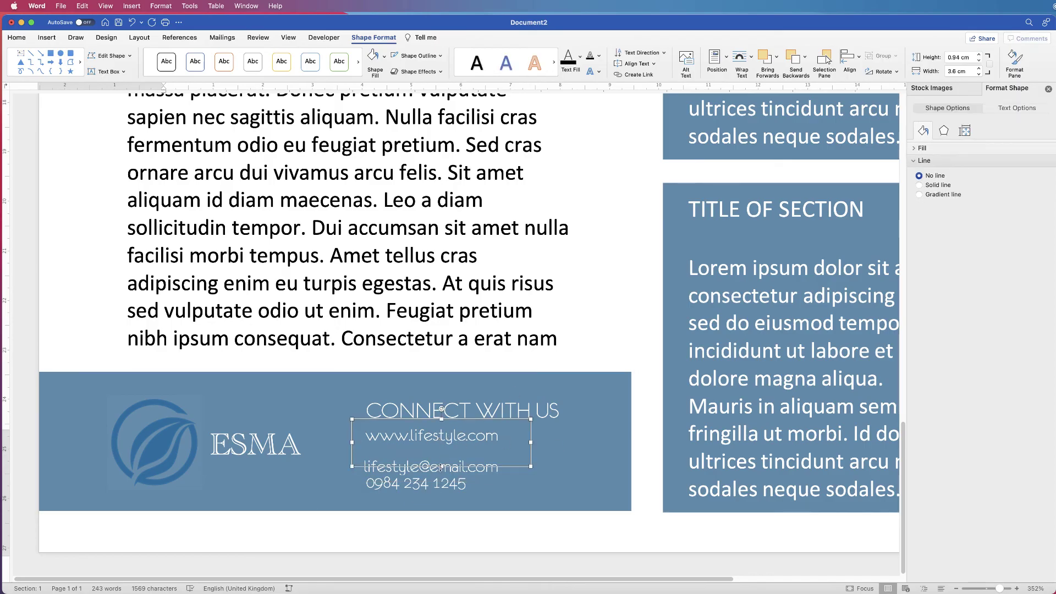
{"action": "left_click_drag", "start_coordinate": [442, 467], "coordinate": [440, 458]}
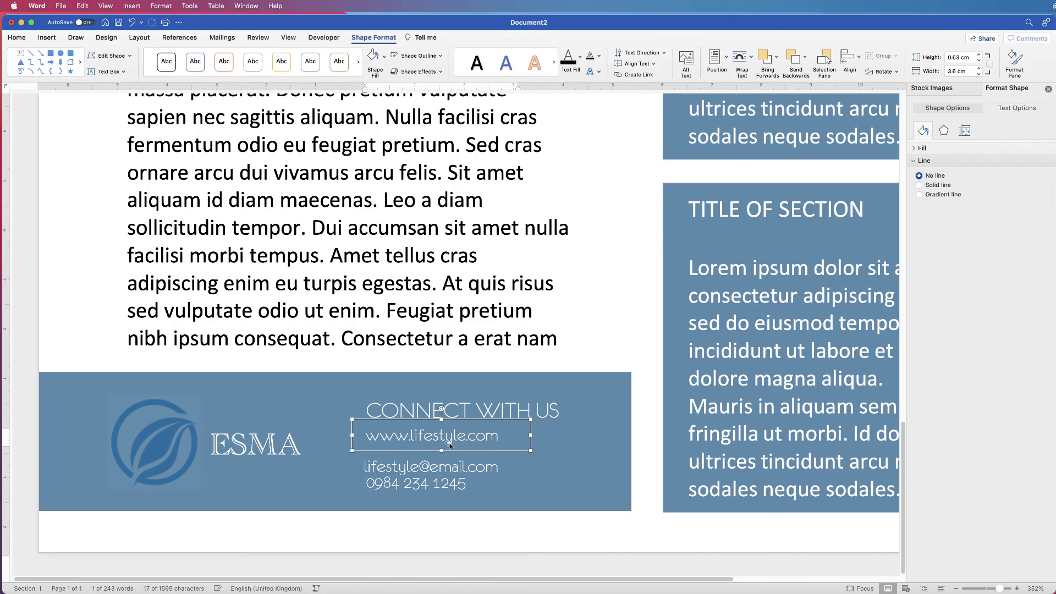
Step: Space the three contact lines evenly, align their left edges, and group them
{"action": "left_click", "coordinate": [439, 468]}
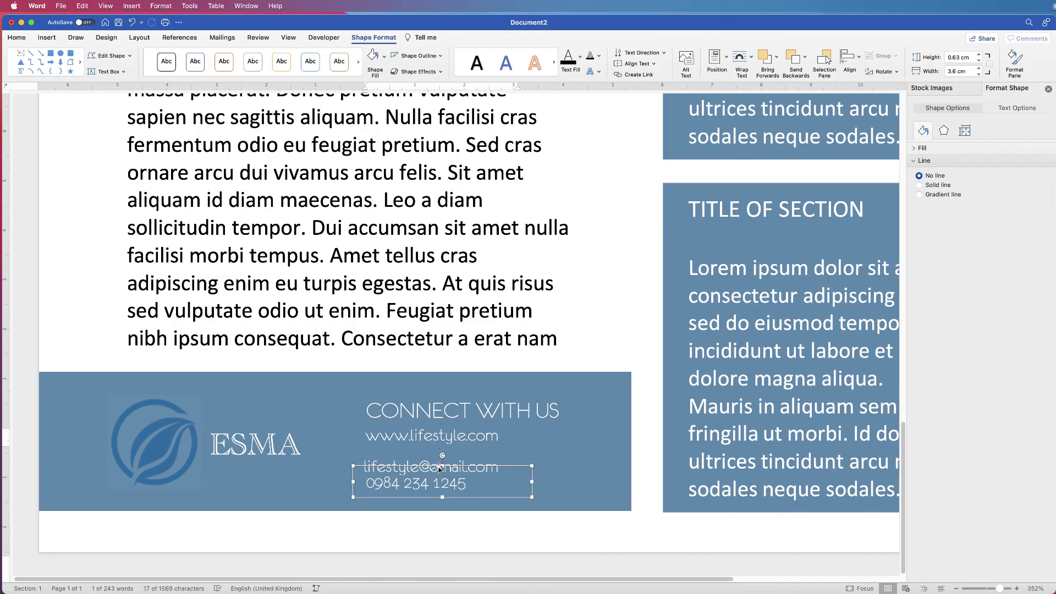
{"action": "left_click", "coordinate": [456, 436], "text": "shift"}
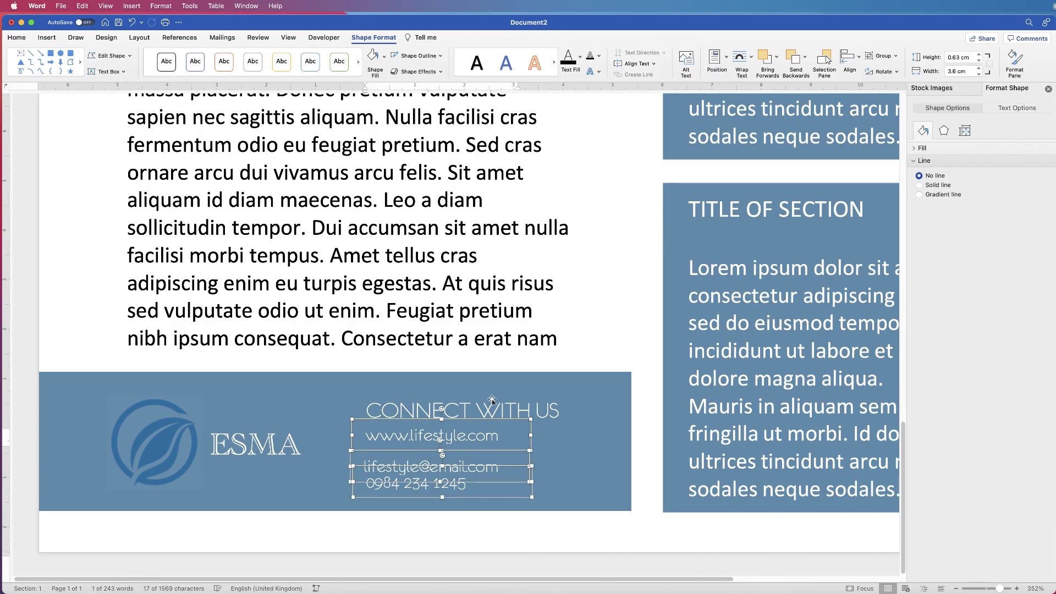
{"action": "left_click", "coordinate": [850, 58]}
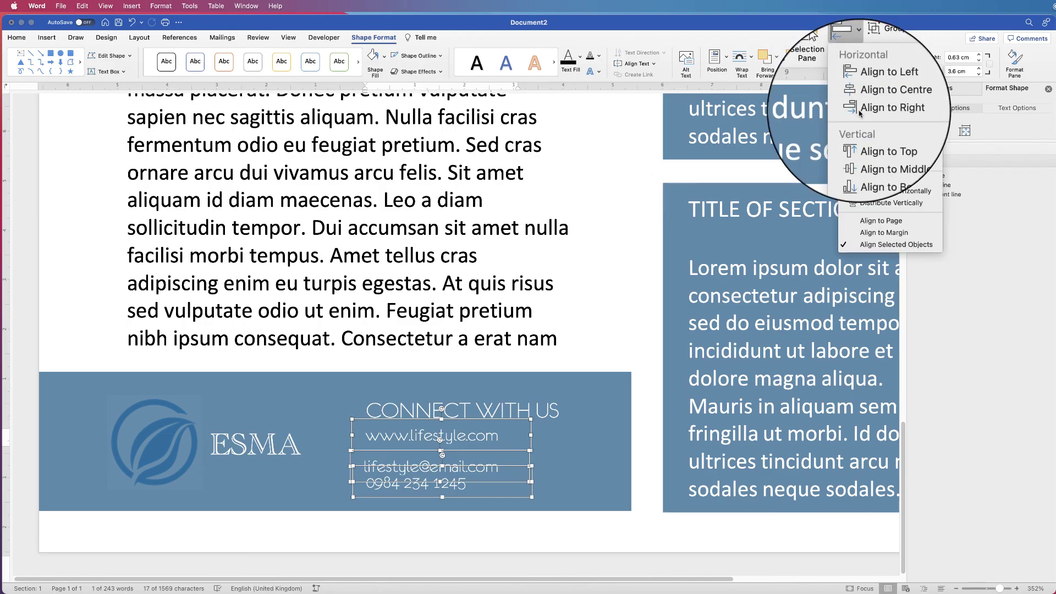
{"action": "left_click", "coordinate": [871, 203]}
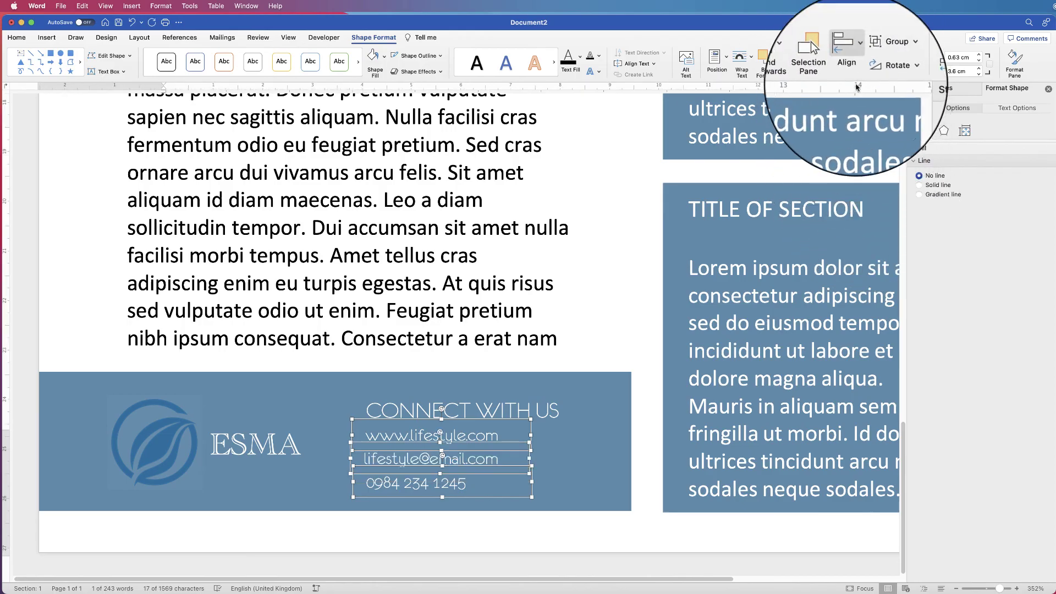
{"action": "left_click", "coordinate": [847, 58]}
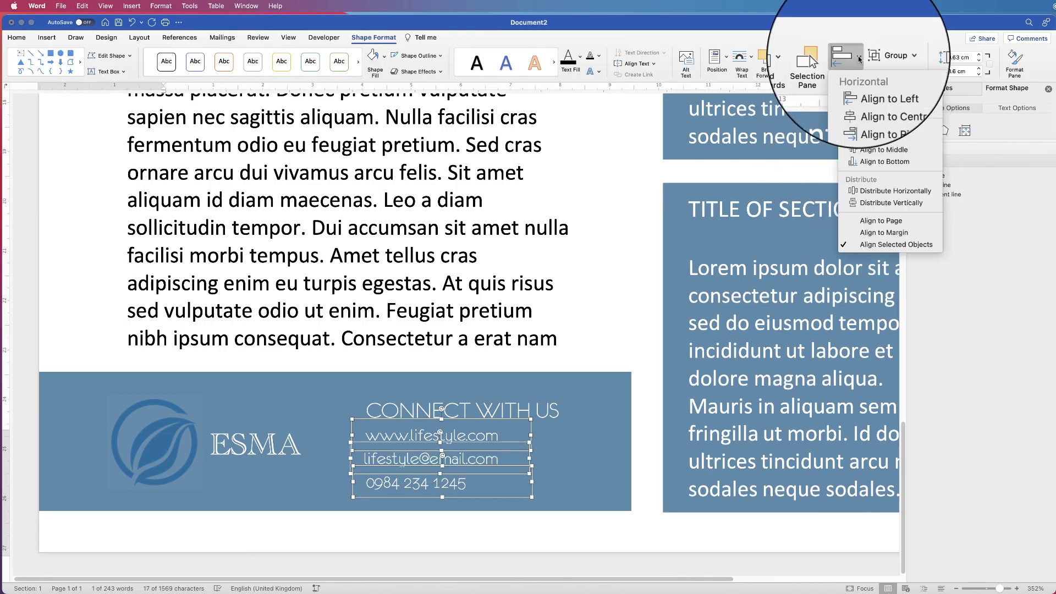
{"action": "left_click", "coordinate": [860, 87]}
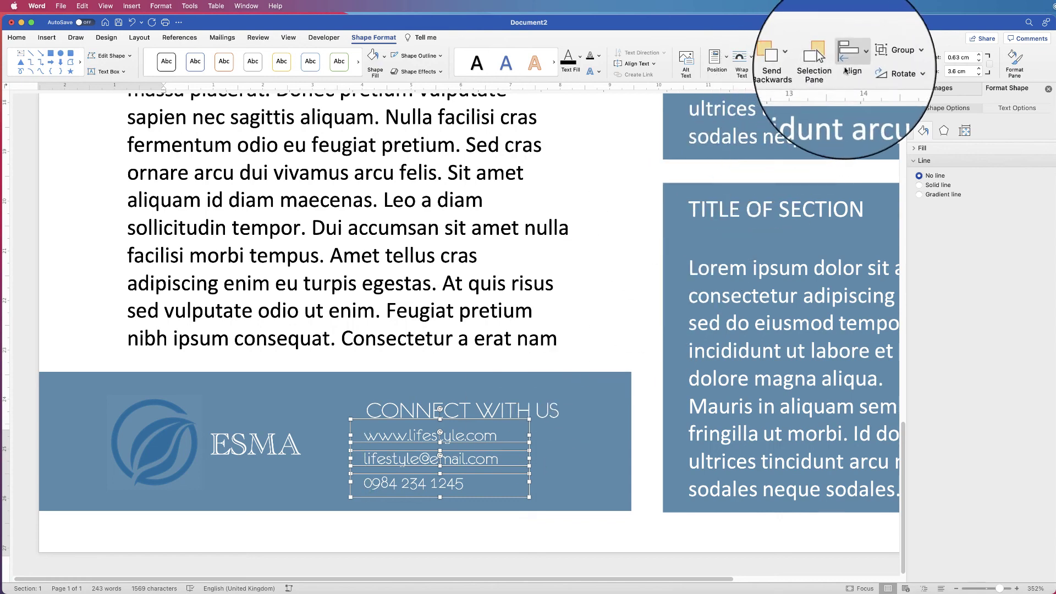
{"action": "left_click", "coordinate": [881, 55]}
{"action": "left_click", "coordinate": [888, 70]}
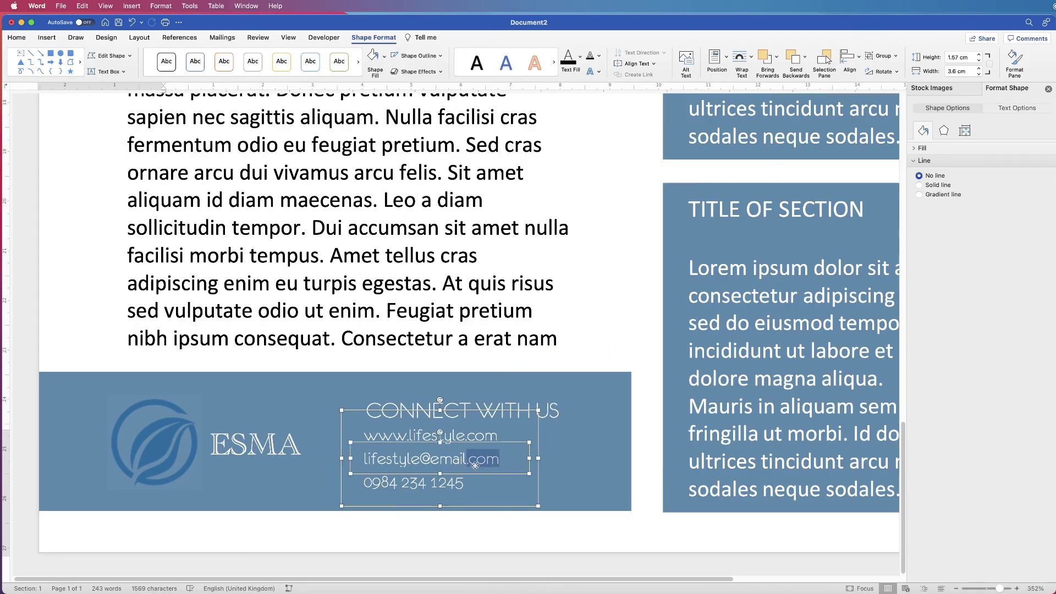
Step: Shift the grouped contact lines slightly right to line up under CONNECT WITH US
{"action": "left_click", "coordinate": [593, 413]}
{"action": "left_click", "coordinate": [484, 449]}
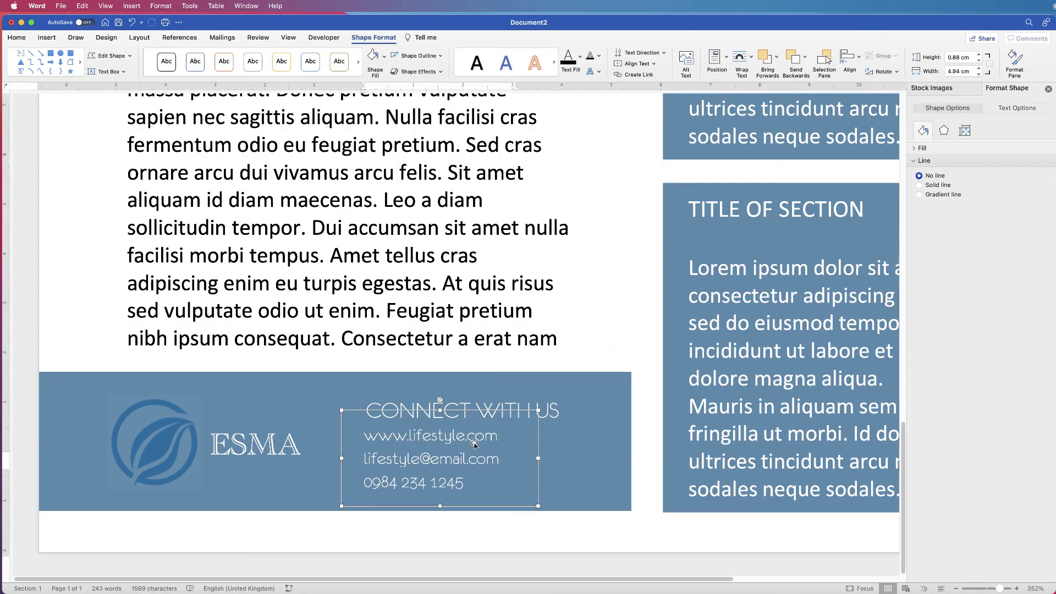
{"action": "left_click_drag", "start_coordinate": [469, 441], "coordinate": [474, 437]}
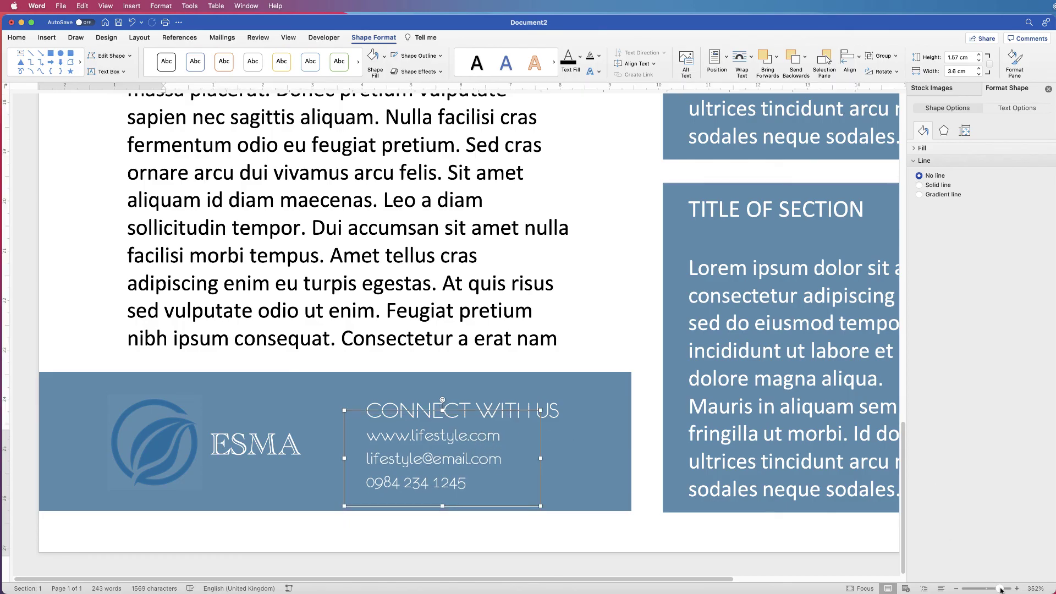
{"action": "left_click_drag", "start_coordinate": [1001, 590], "coordinate": [987, 589]}
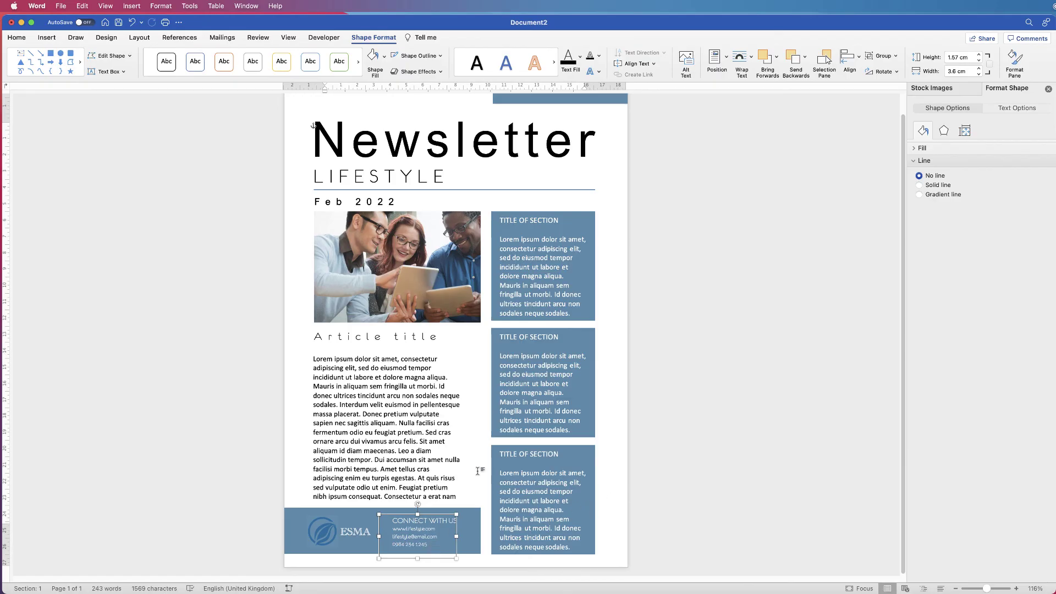
Step: Nudge the CONNECT WITH US heading up slightly
{"action": "left_click", "coordinate": [468, 500]}
{"action": "left_click", "coordinate": [435, 521]}
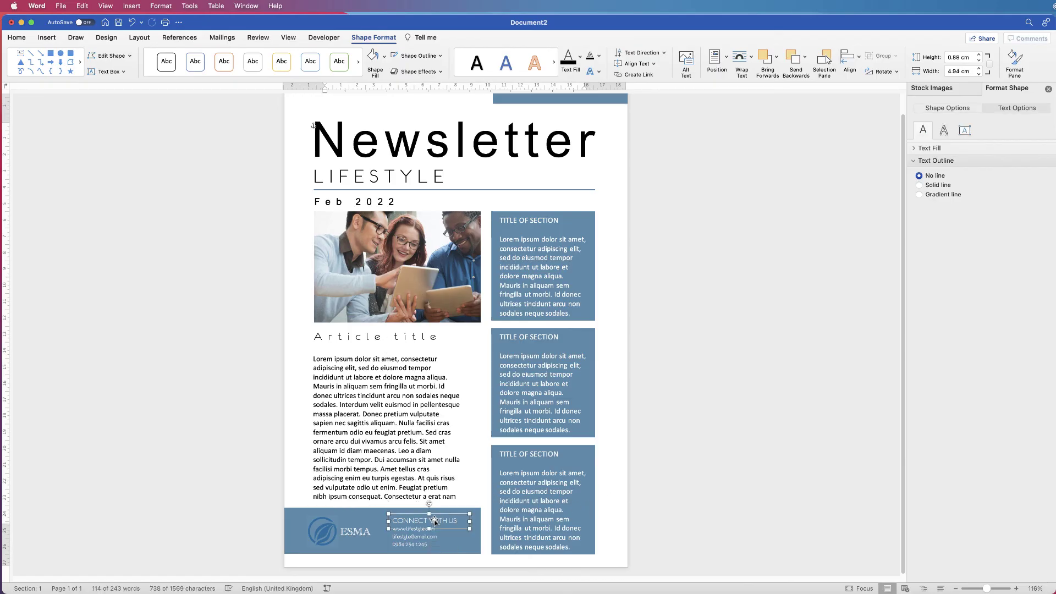
{"action": "left_click_drag", "start_coordinate": [427, 527], "coordinate": [426, 525]}
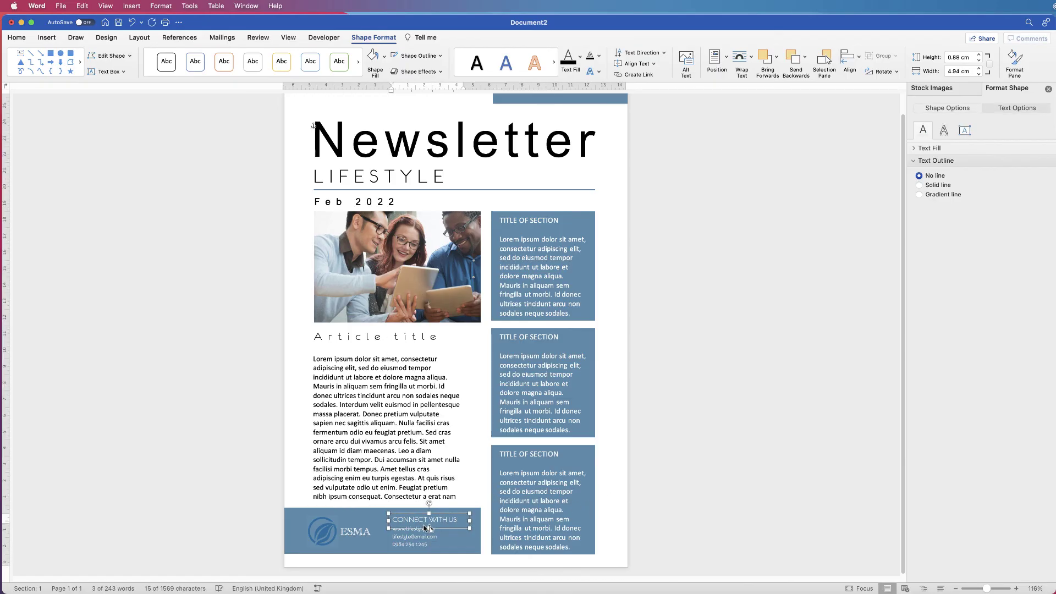
{"action": "left_click", "coordinate": [480, 545]}
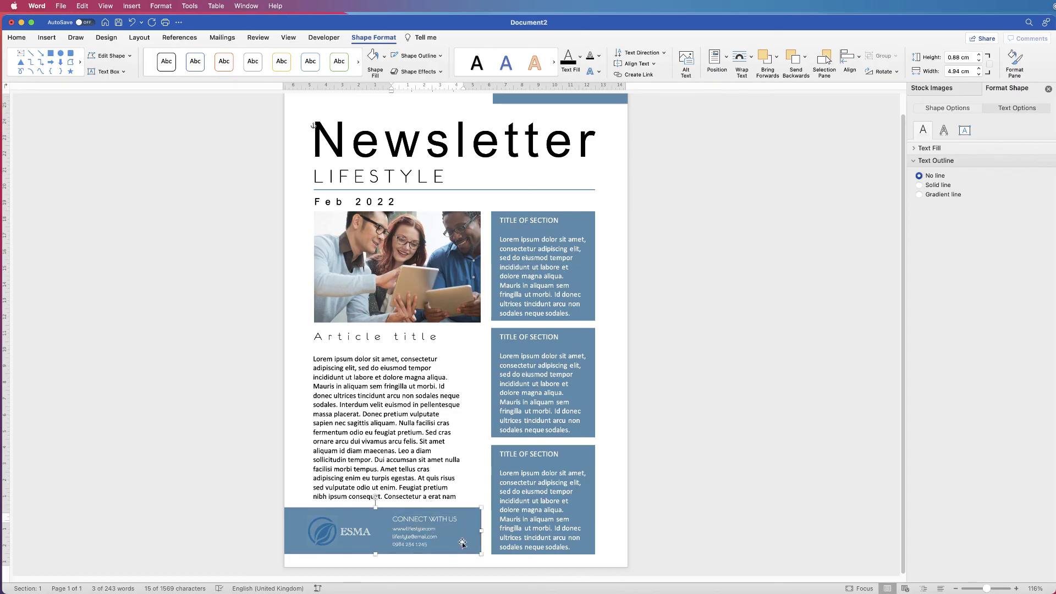
Step: Shrink the photo slightly by dragging its corner handle inward
{"action": "scroll", "coordinate": [505, 440], "scroll_direction": "down", "scroll_amount": 2}
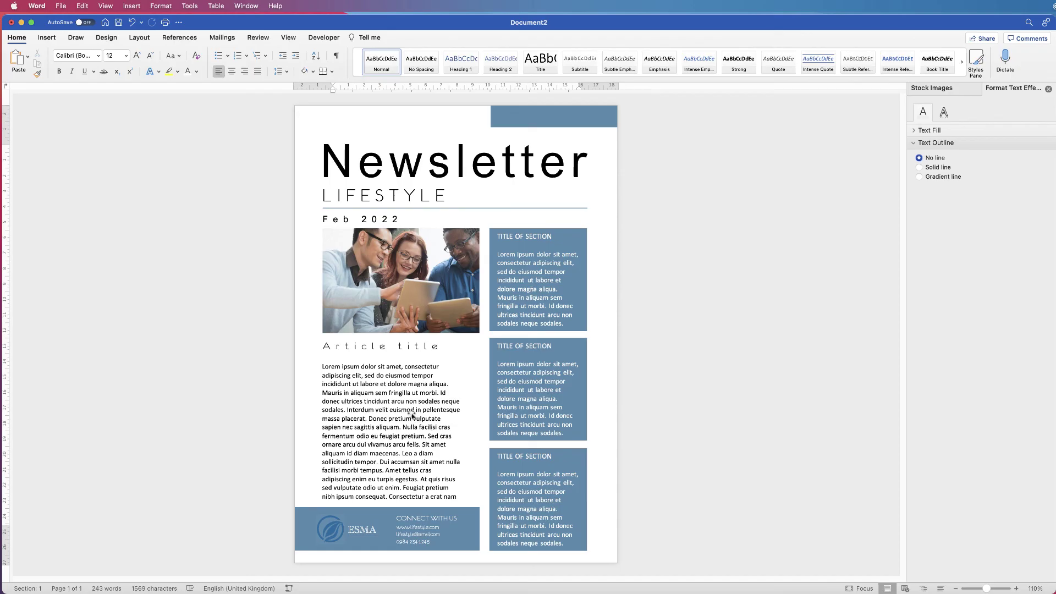
{"action": "left_click", "coordinate": [373, 347]}
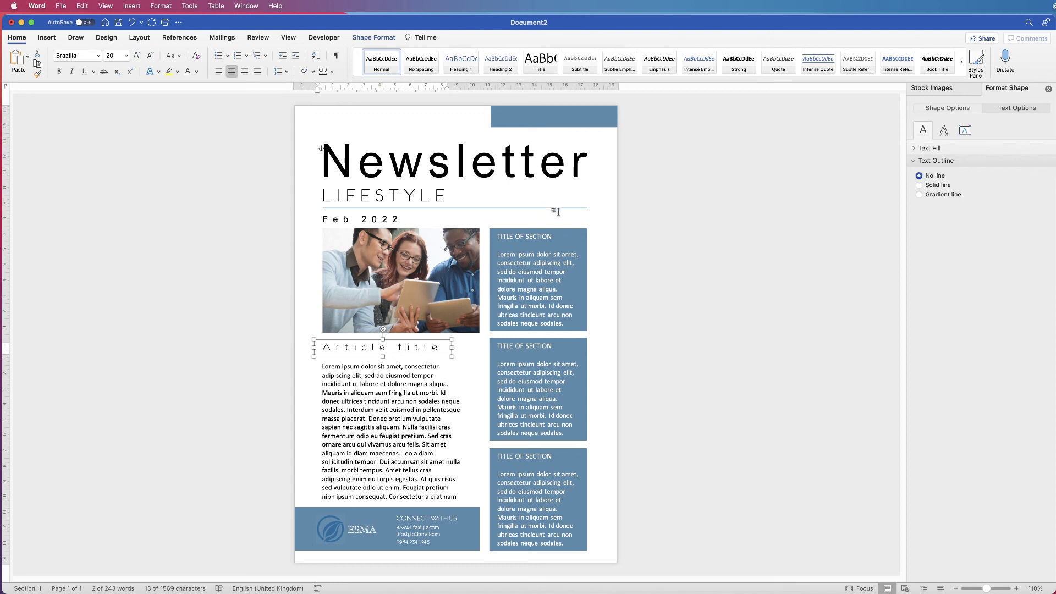
{"action": "left_click", "coordinate": [568, 190]}
{"action": "left_click", "coordinate": [660, 235]}
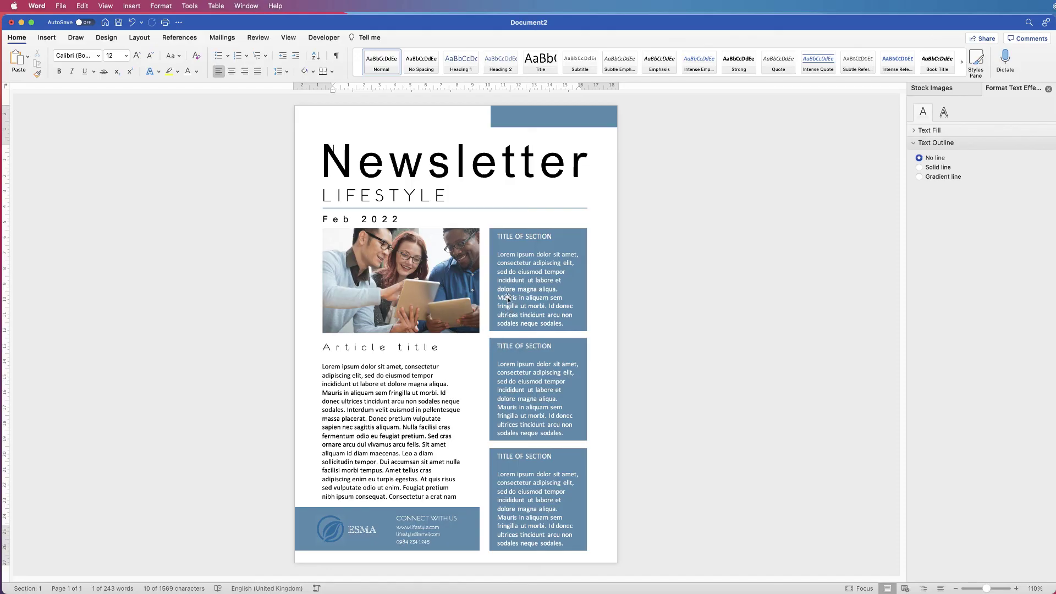
{"action": "left_click", "coordinate": [467, 323]}
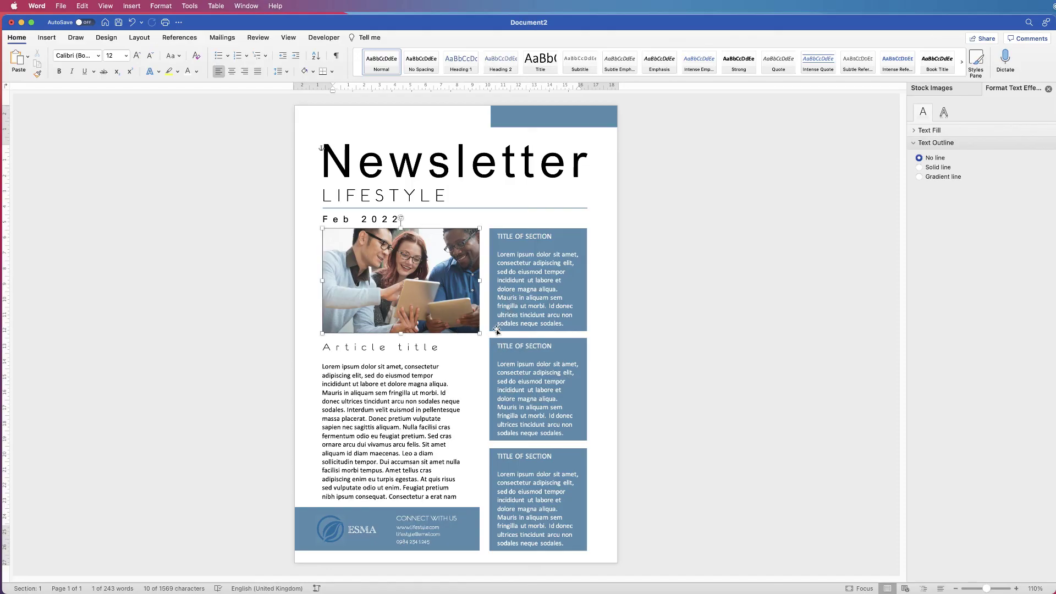
{"action": "left_click_drag", "start_coordinate": [477, 332], "coordinate": [477, 330]}
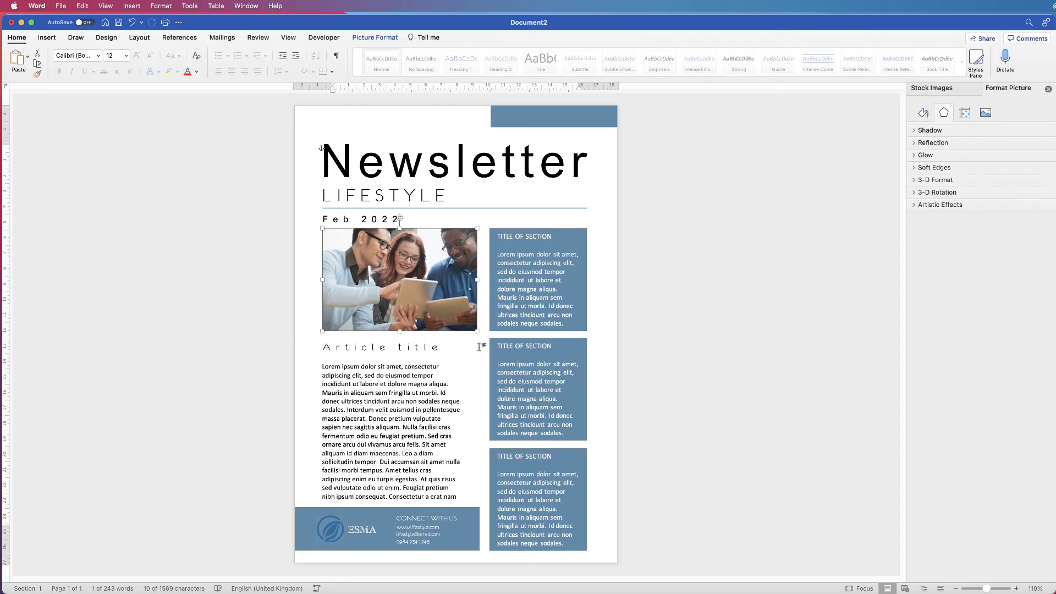
Step: Narrow the blue ESMA footer to match the photo's width
{"action": "left_click", "coordinate": [473, 533]}
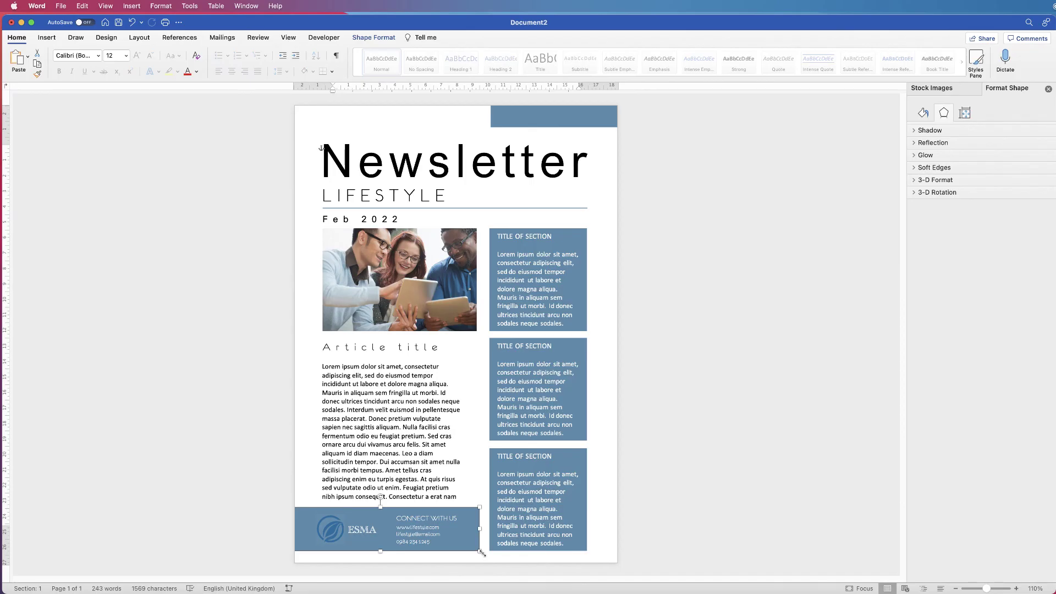
{"action": "left_click_drag", "start_coordinate": [482, 553], "coordinate": [476, 552]}
{"action": "left_click", "coordinate": [691, 457]}
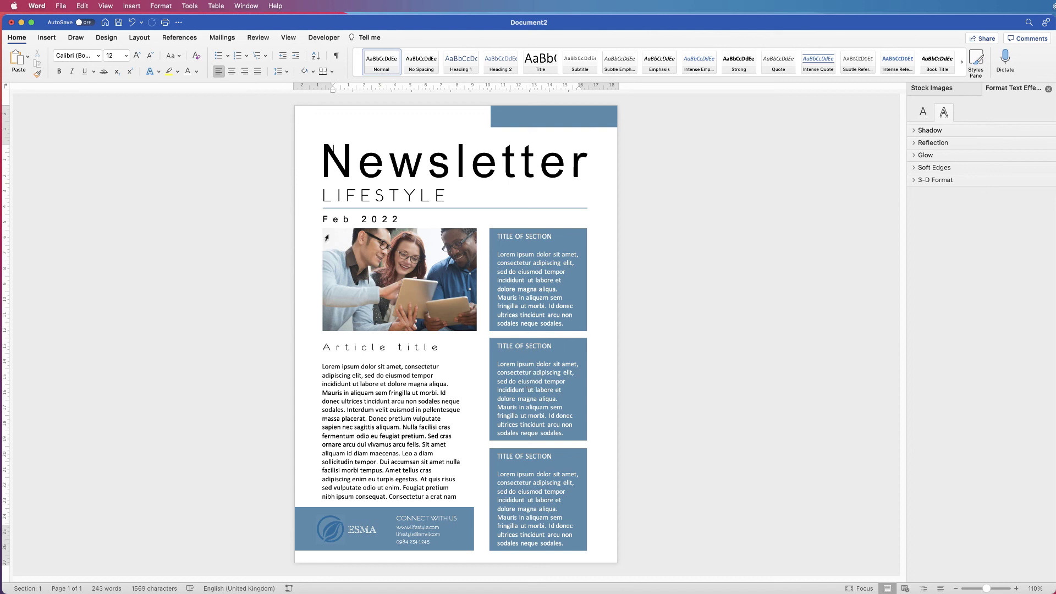
Step: Export the newsletter in PDF format as Doc2.pdf to the You Tube Demo folder
{"action": "left_click", "coordinate": [60, 7]}
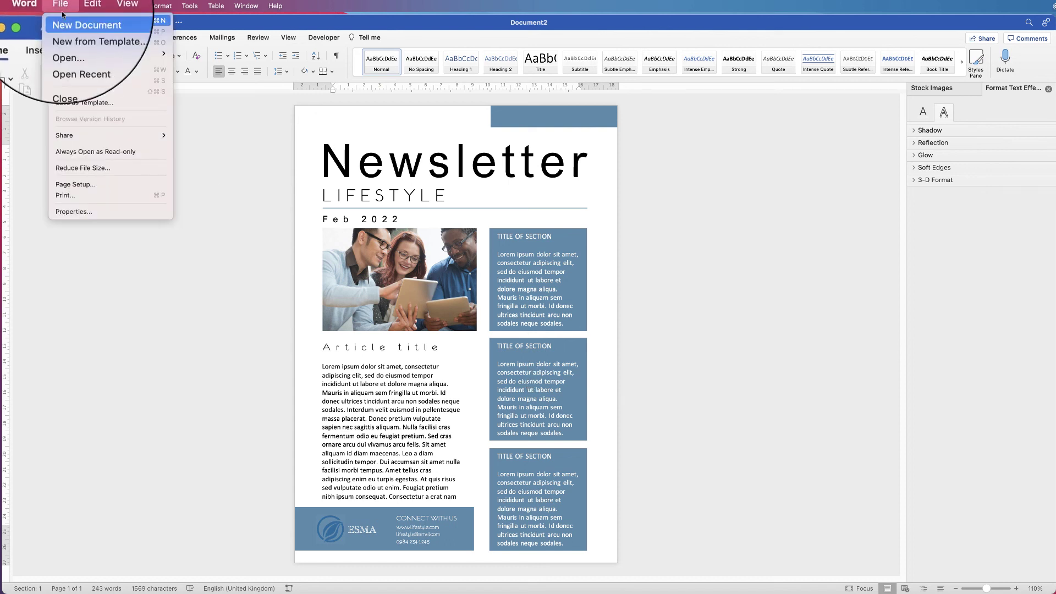
{"action": "left_click", "coordinate": [76, 91]}
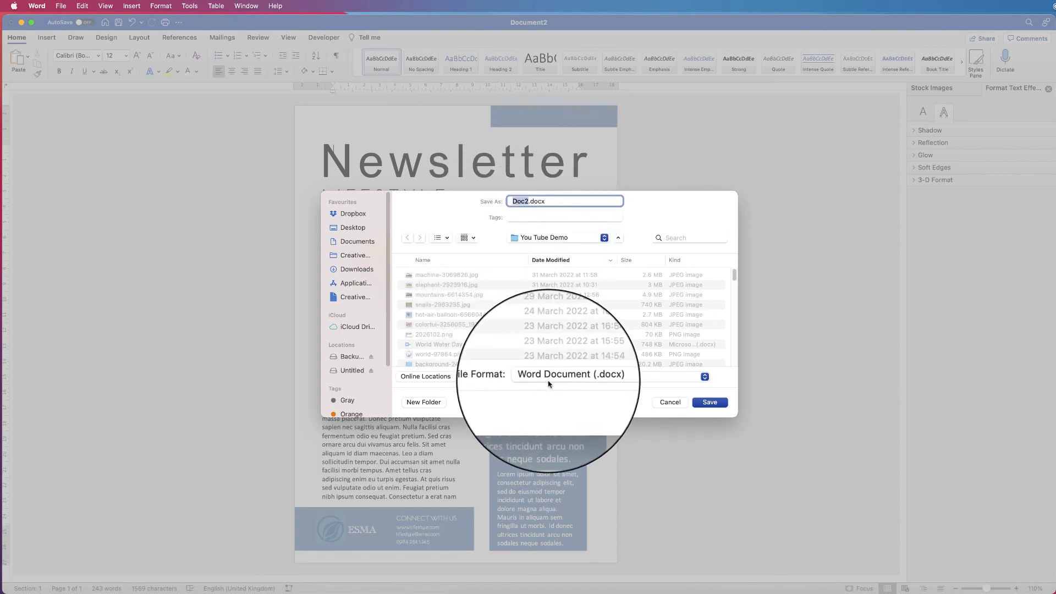
{"action": "left_click", "coordinate": [602, 379]}
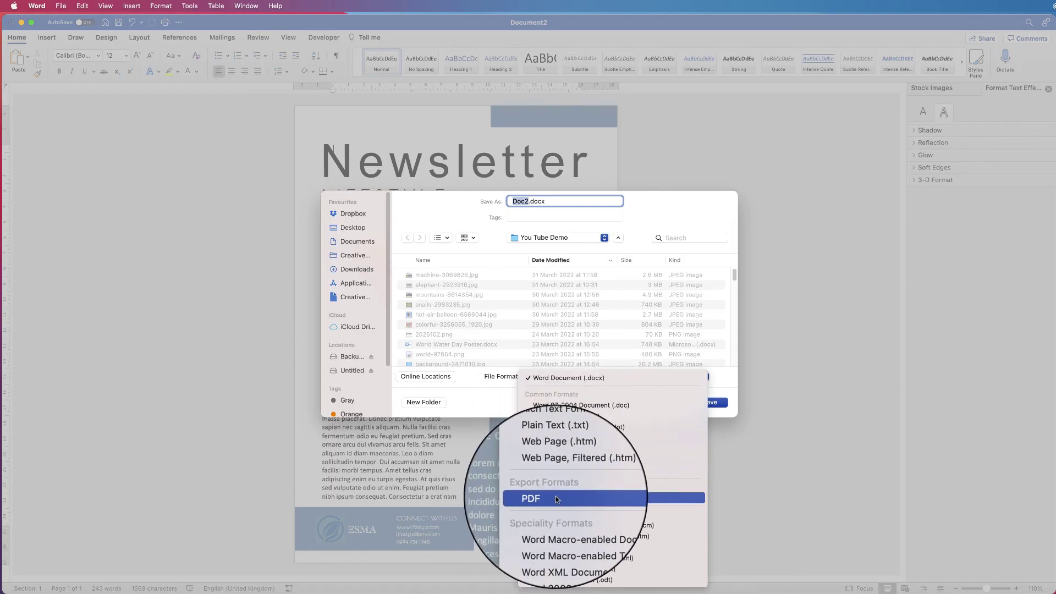
{"action": "left_click", "coordinate": [556, 496]}
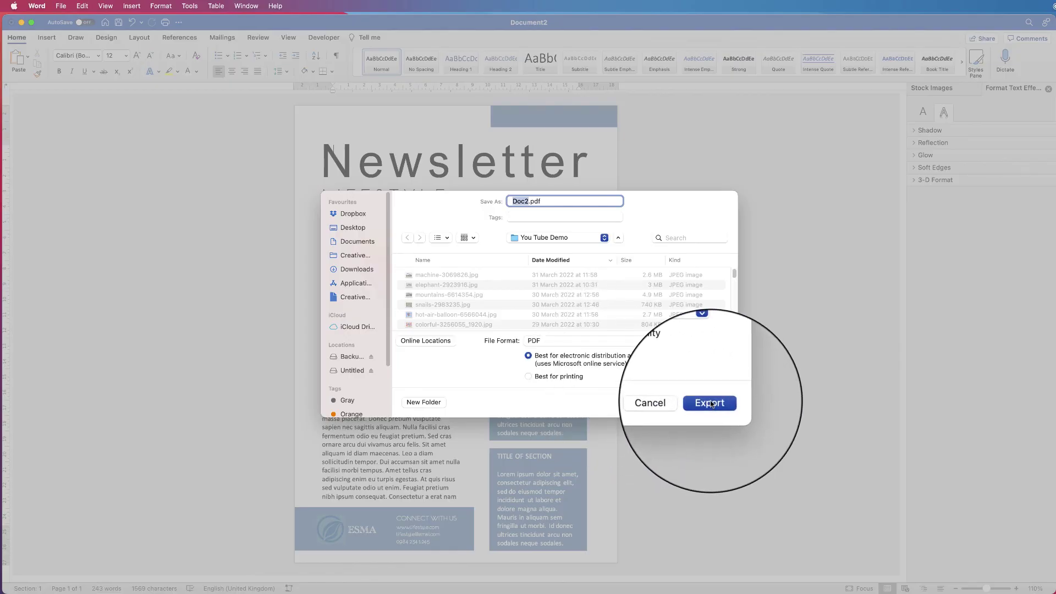
{"action": "left_click", "coordinate": [670, 403]}
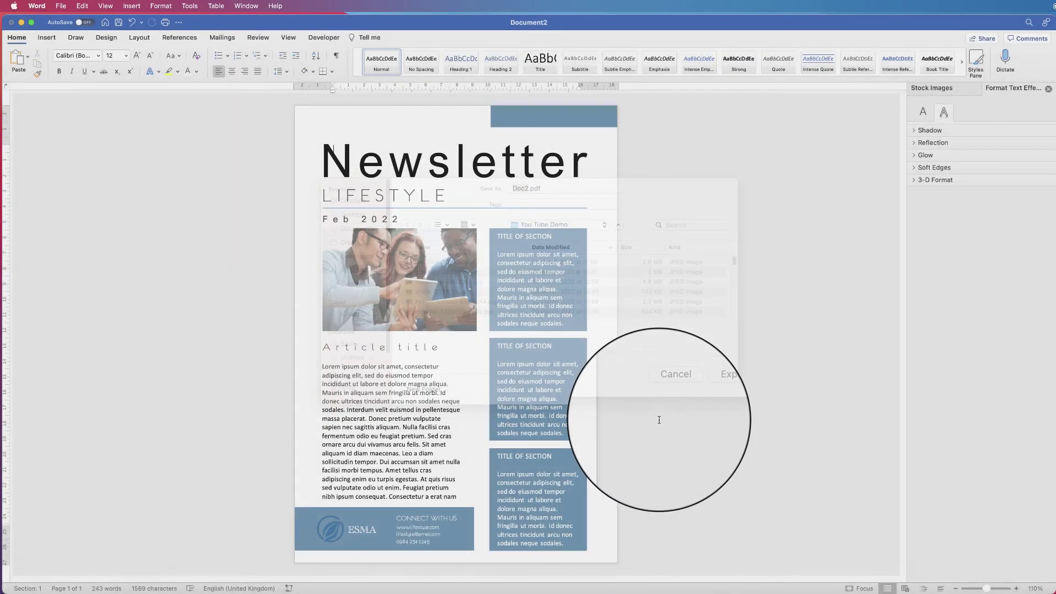